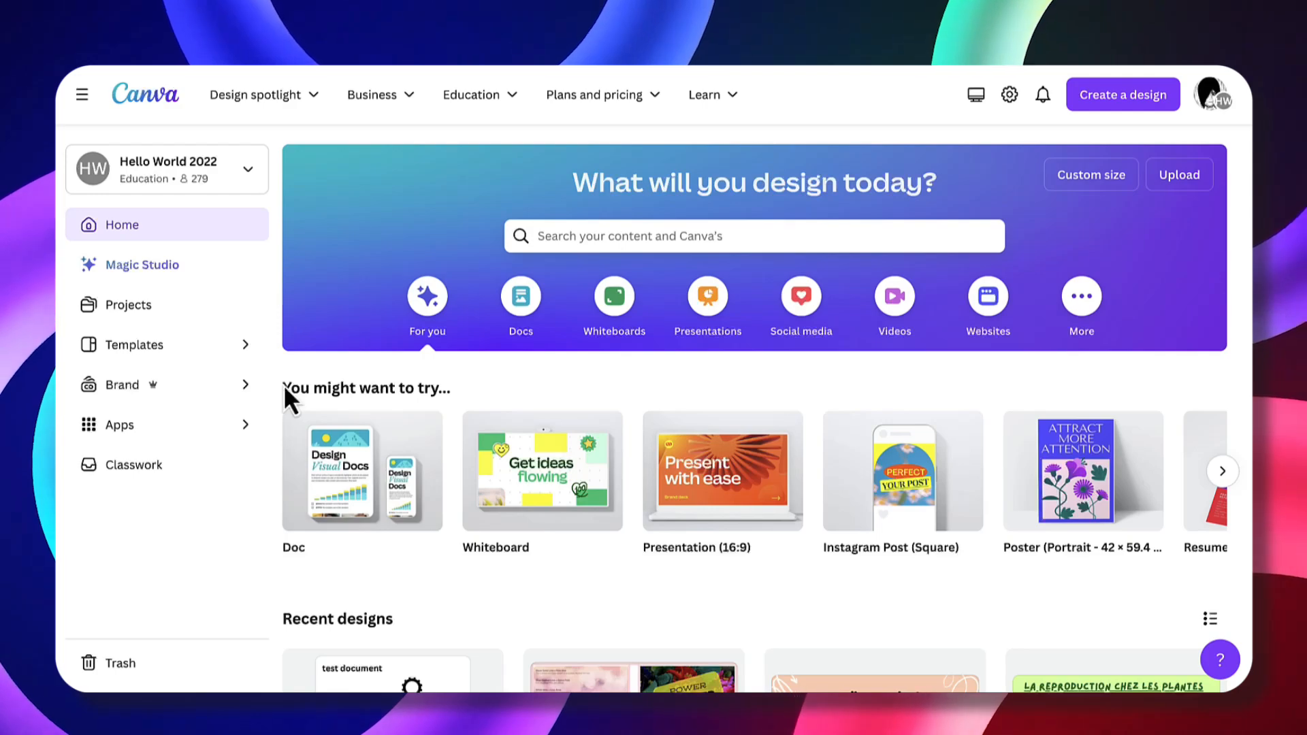
{"action": "scroll", "coordinate": [283, 385], "scroll_direction": "down", "scroll_amount": 8}
{"action": "scroll", "coordinate": [284, 385], "scroll_direction": "up", "scroll_amount": 8}
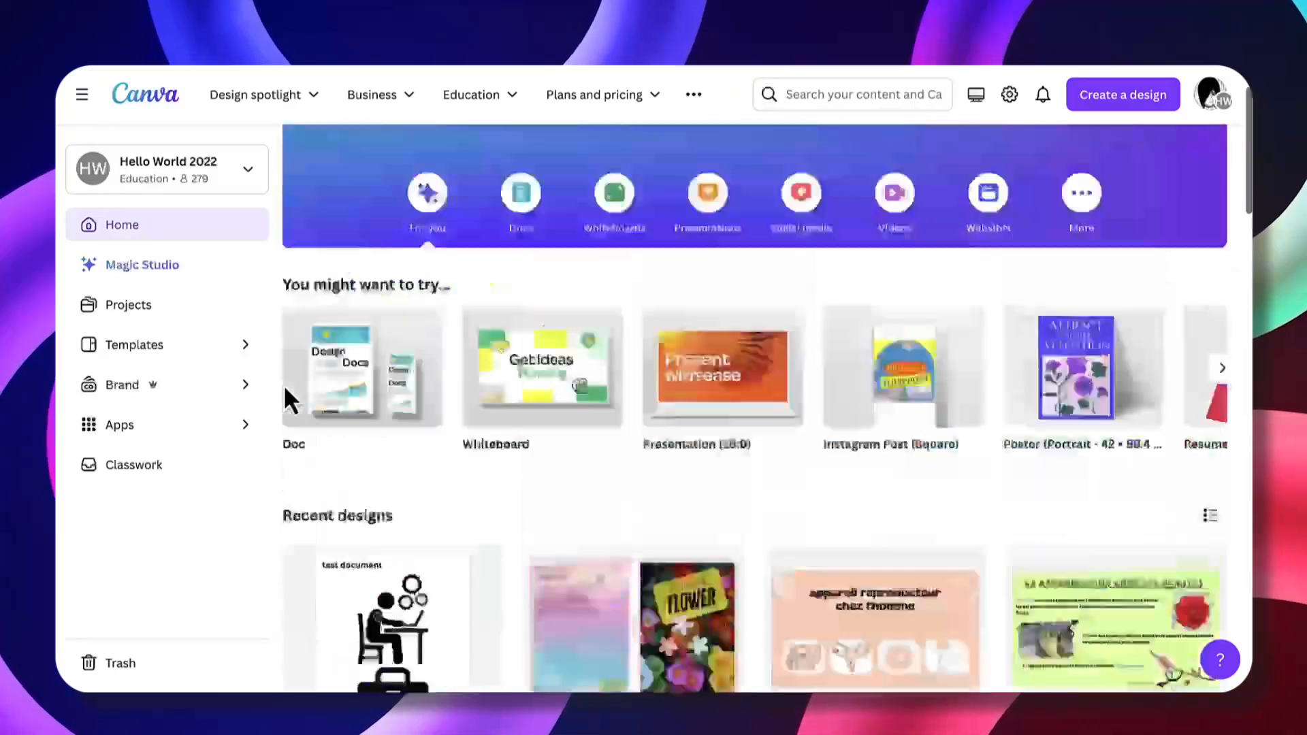
{"action": "scroll", "coordinate": [283, 385], "scroll_direction": "down", "scroll_amount": 5}
{"action": "scroll", "coordinate": [283, 384], "scroll_direction": "down", "scroll_amount": 3}
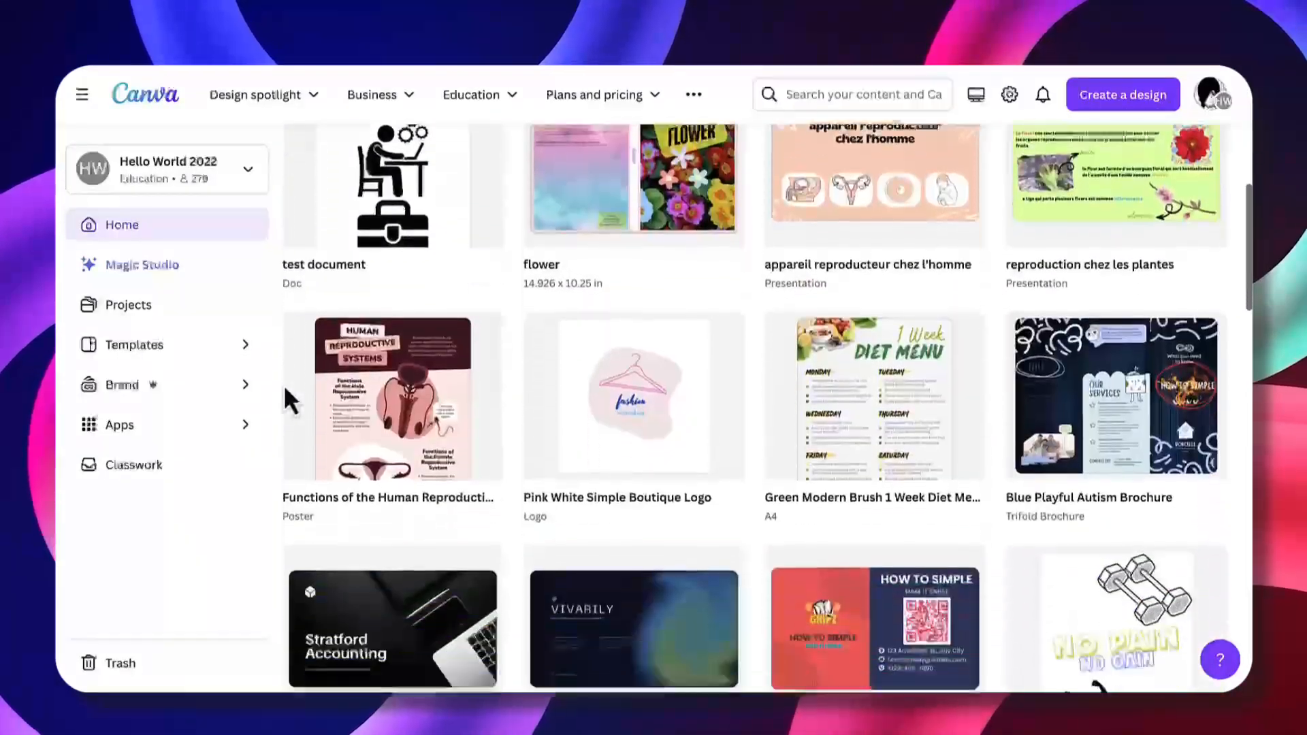
{"action": "scroll", "coordinate": [283, 384], "scroll_direction": "up", "scroll_amount": 8}
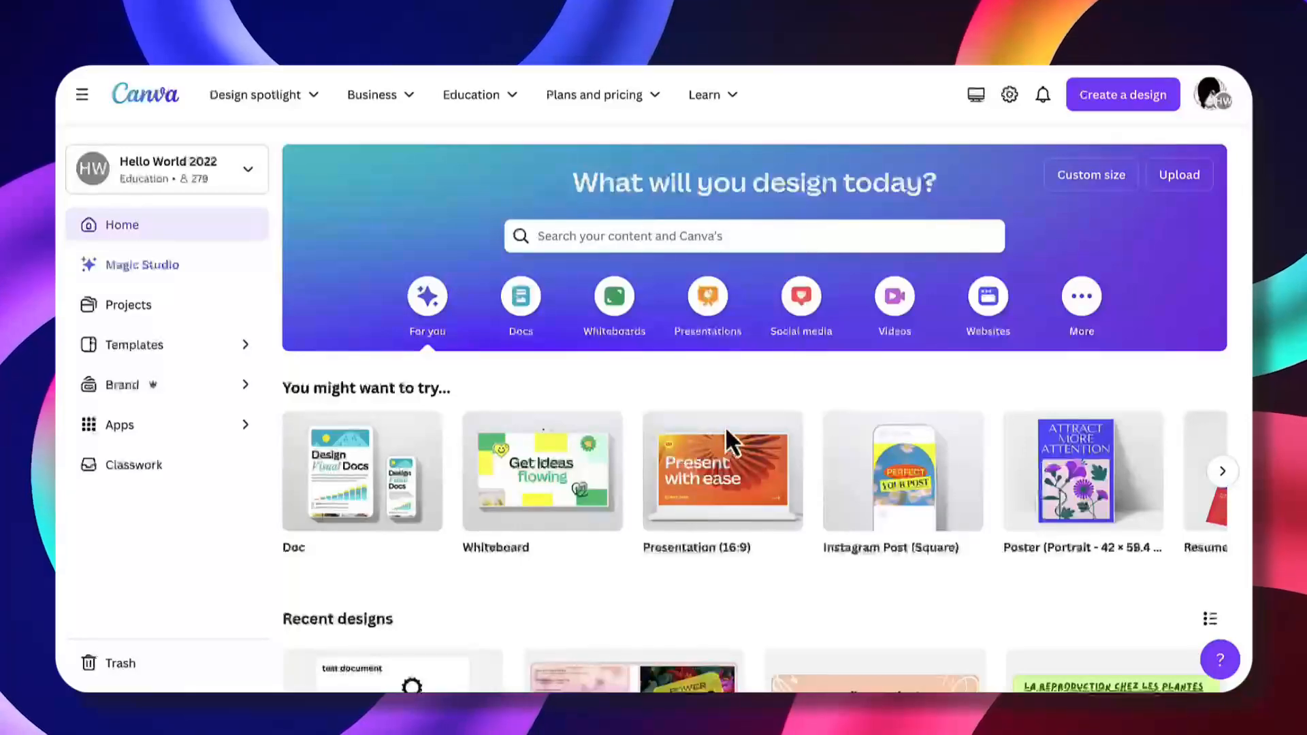
Search Canva's content for "portofolio website" from the home page.
{"action": "left_click", "coordinate": [749, 238]}
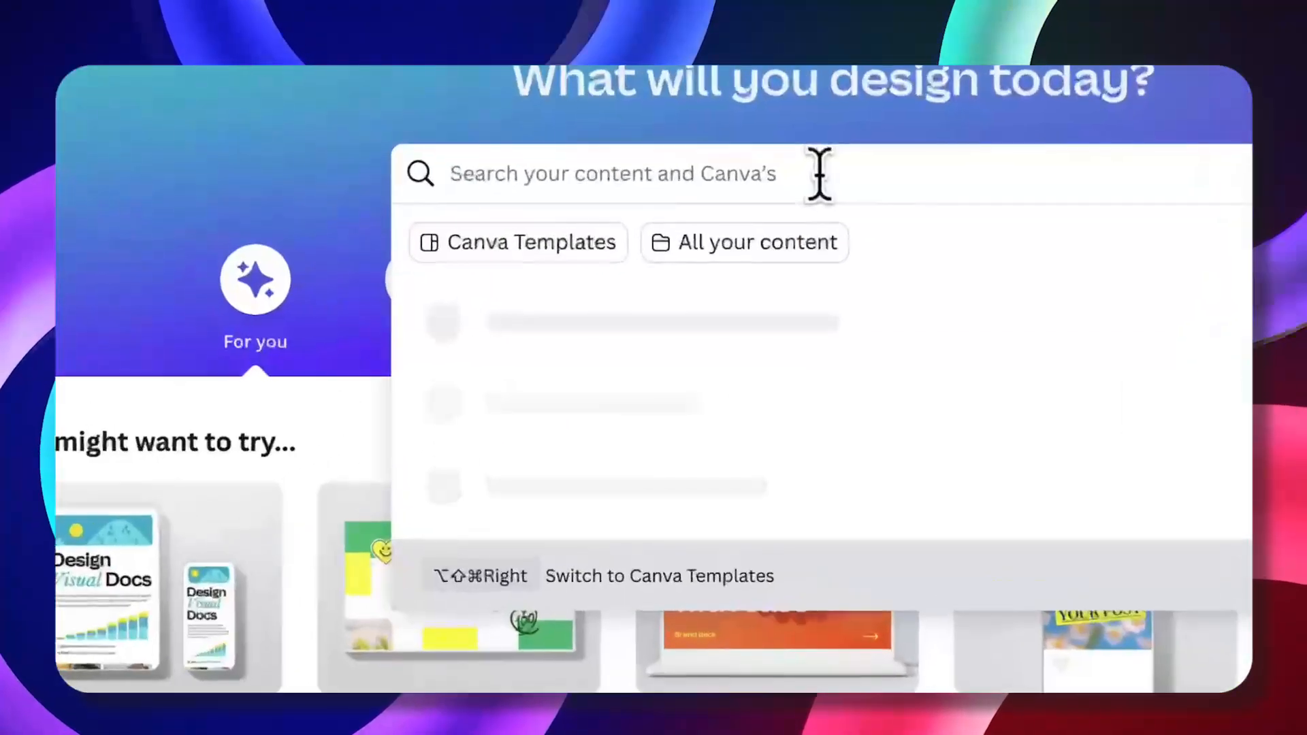
{"action": "type", "text": "porto"}
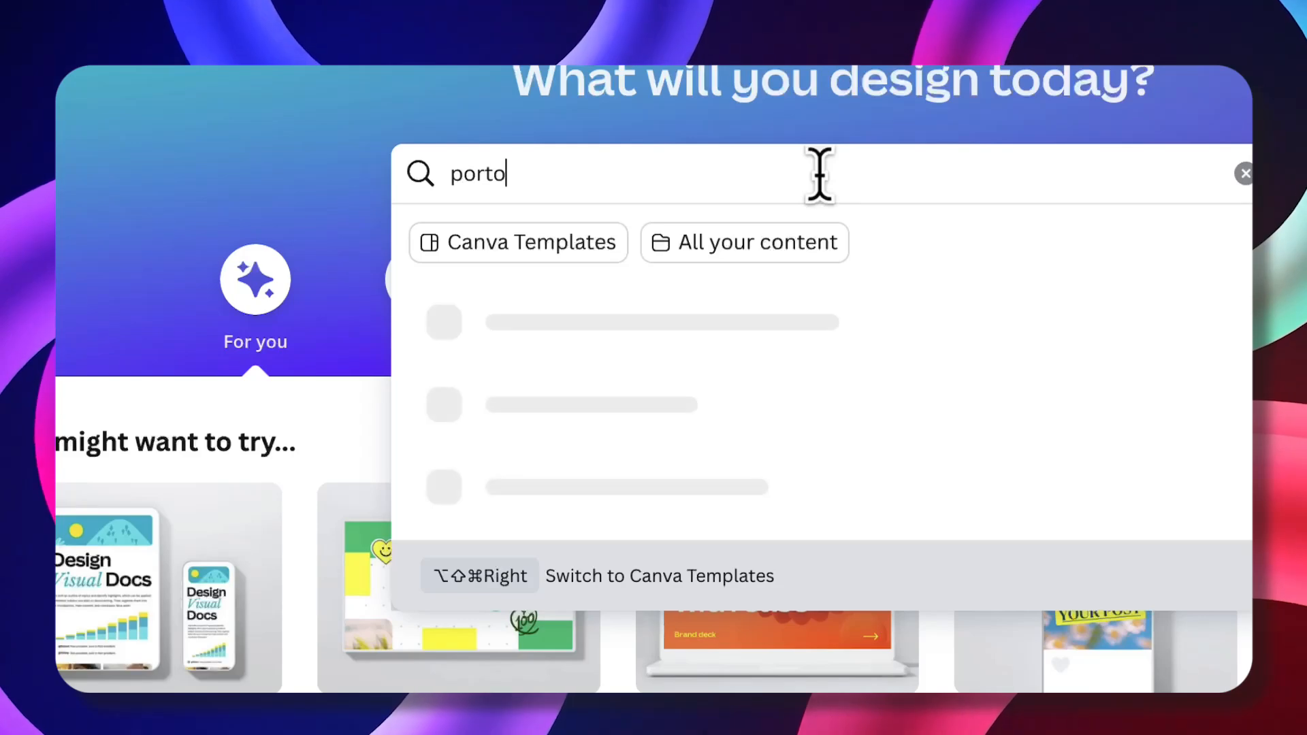
{"action": "type", "text": "folio website"}
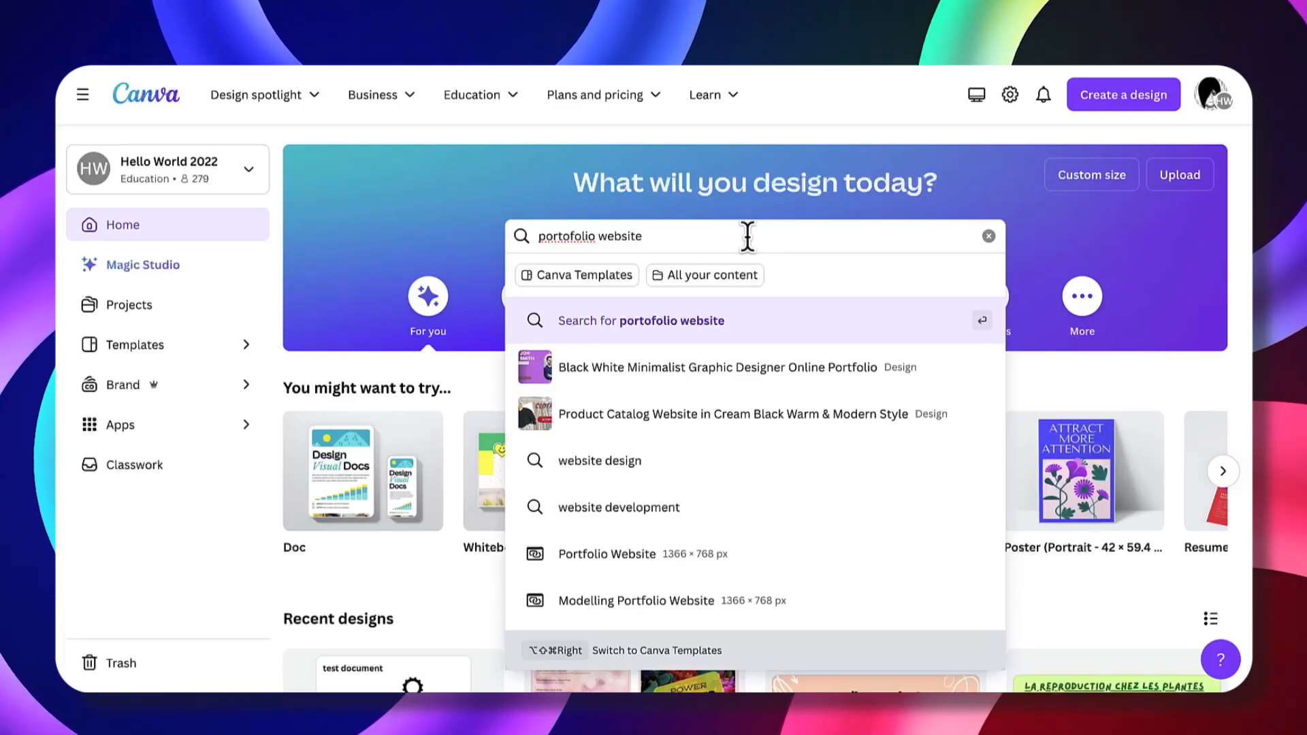
{"action": "key", "text": "Return"}
Show the full list of Canva Templates matching the portfolio website search.
{"action": "scroll", "coordinate": [633, 507], "scroll_direction": "down", "scroll_amount": 5}
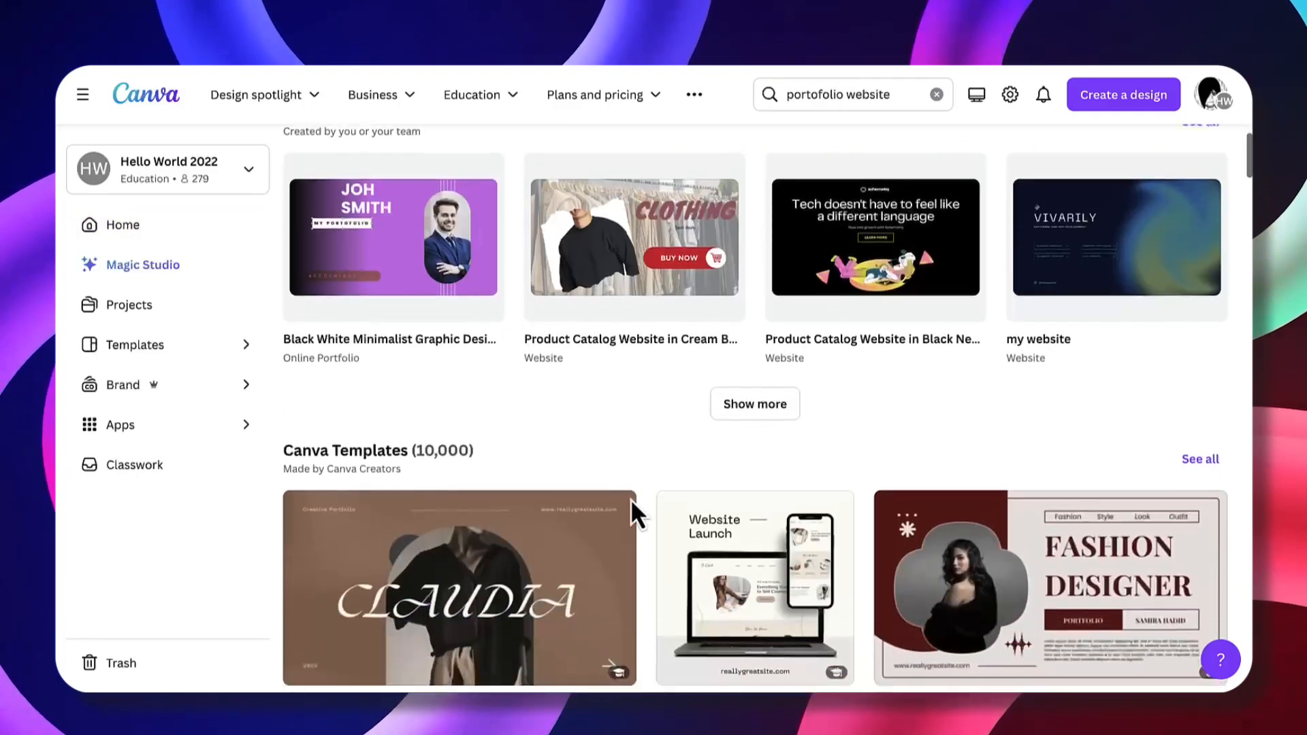
{"action": "scroll", "coordinate": [630, 507], "scroll_direction": "down", "scroll_amount": 5}
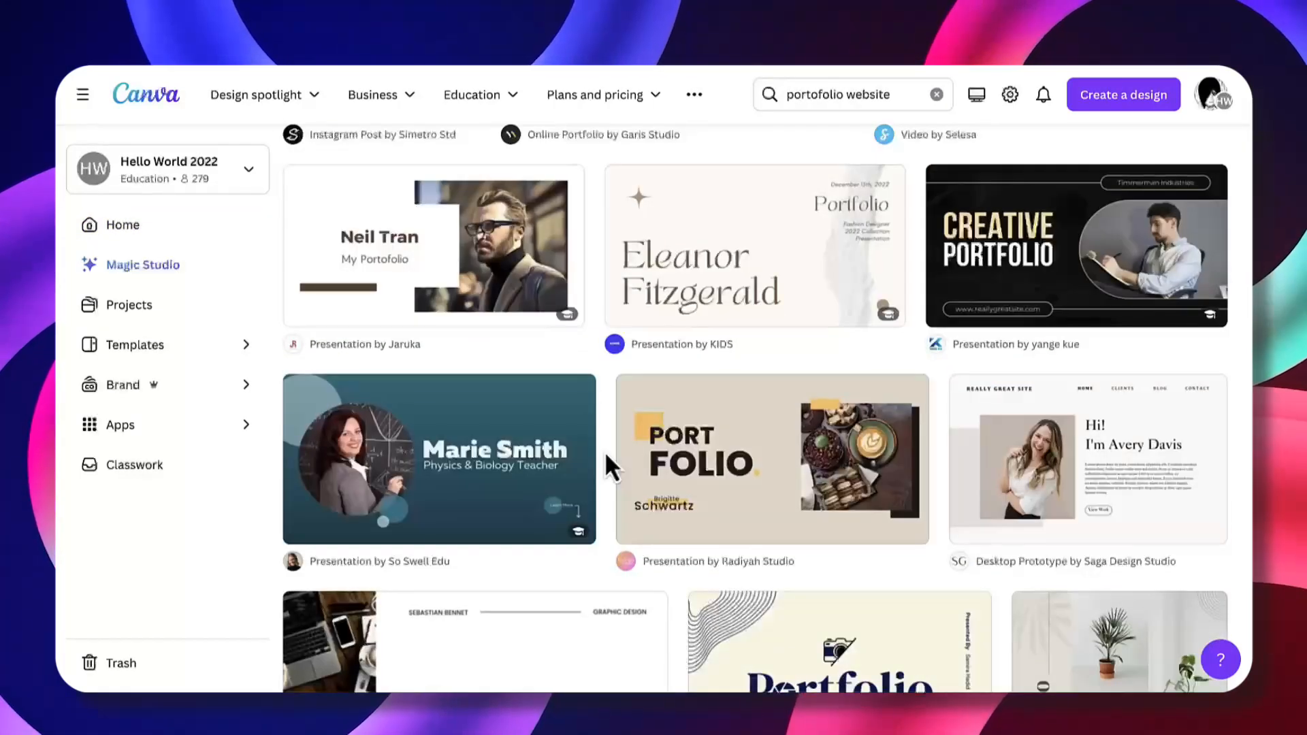
{"action": "scroll", "coordinate": [605, 455], "scroll_direction": "down", "scroll_amount": 1}
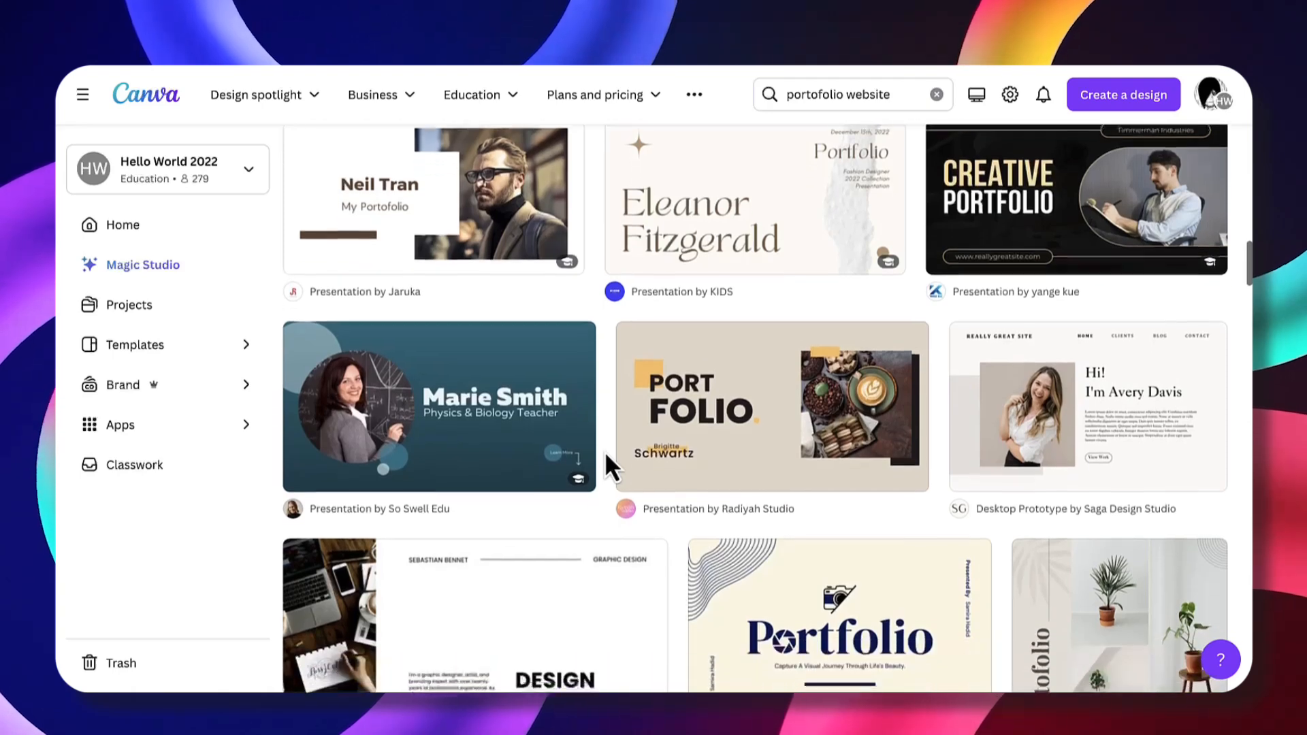
{"action": "scroll", "coordinate": [605, 456], "scroll_direction": "up", "scroll_amount": 1}
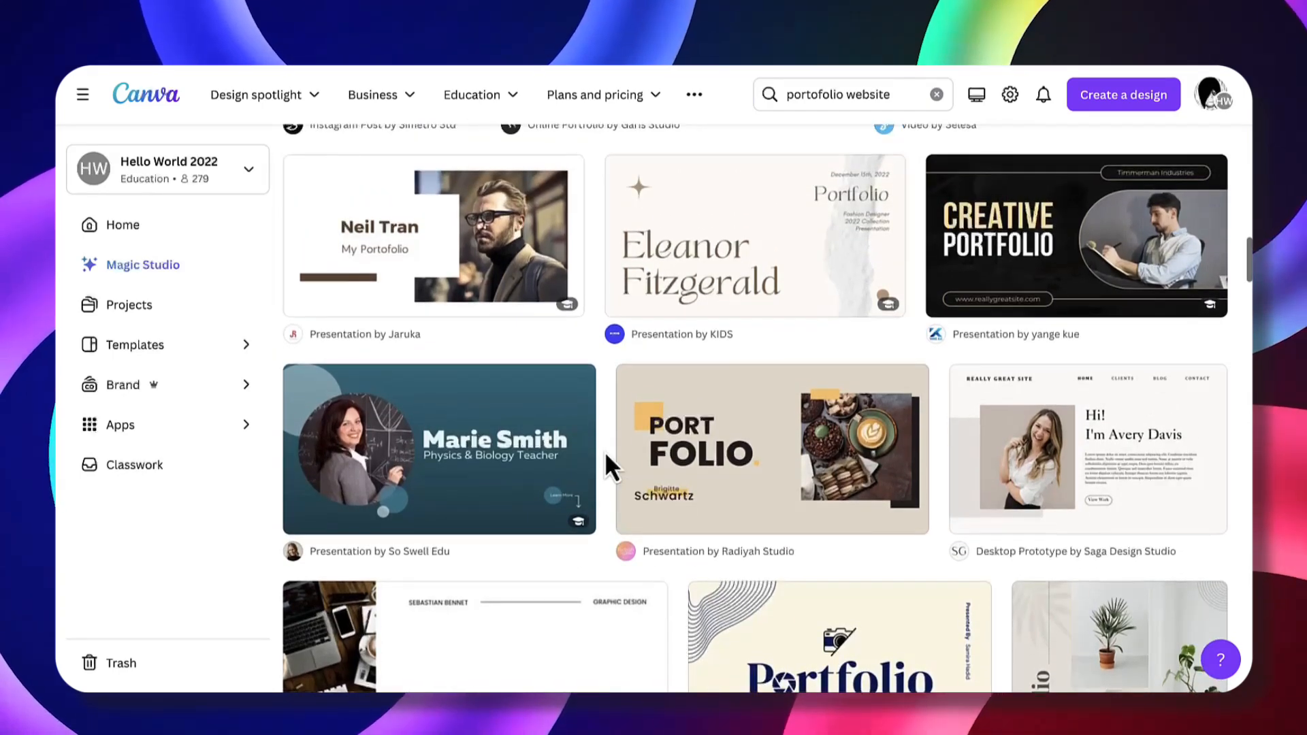
{"action": "scroll", "coordinate": [605, 451], "scroll_direction": "up", "scroll_amount": 3}
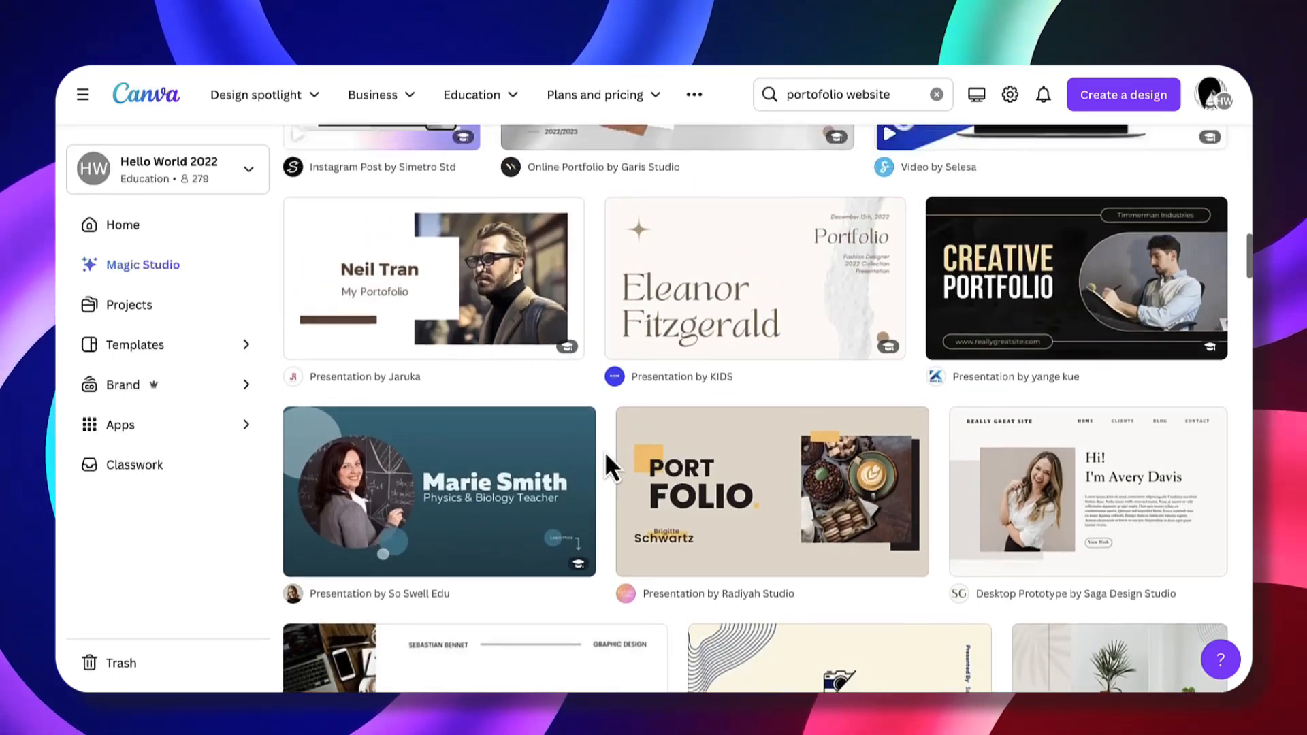
{"action": "scroll", "coordinate": [612, 459], "scroll_direction": "up", "scroll_amount": 10}
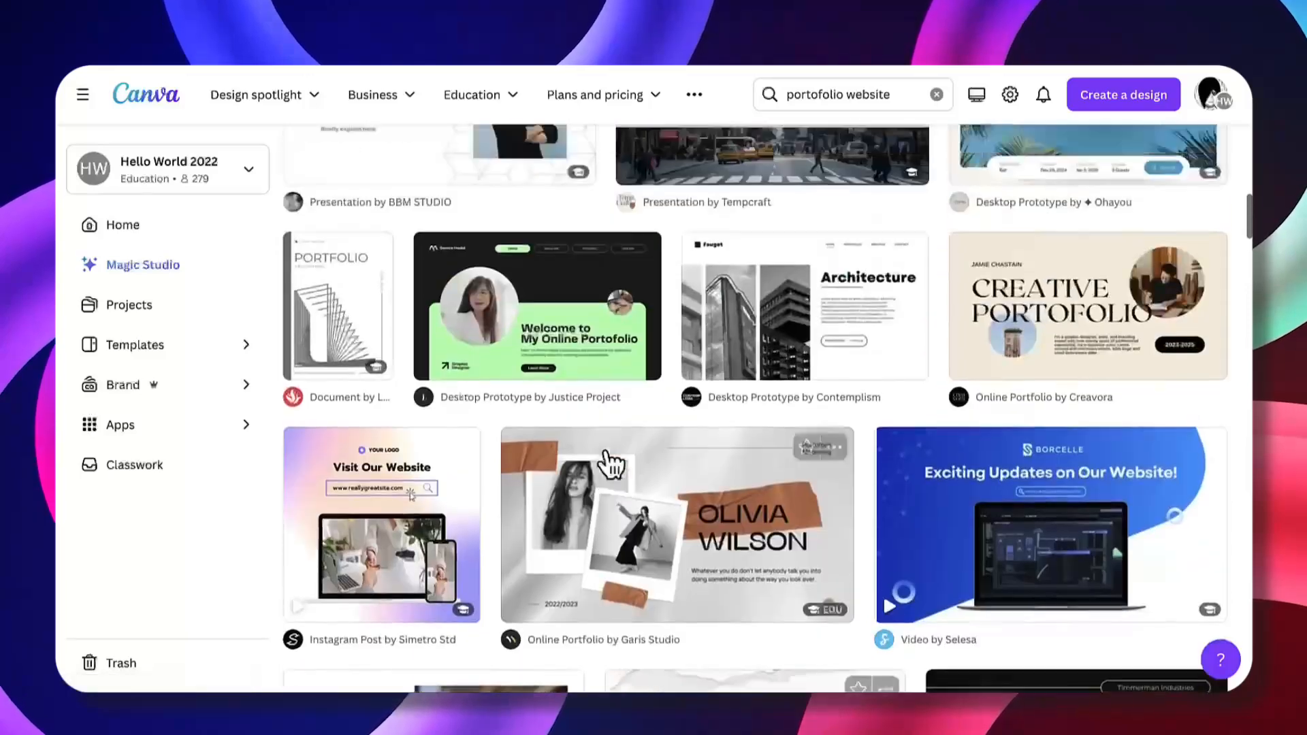
{"action": "scroll", "coordinate": [1153, 388], "scroll_direction": "up", "scroll_amount": 6}
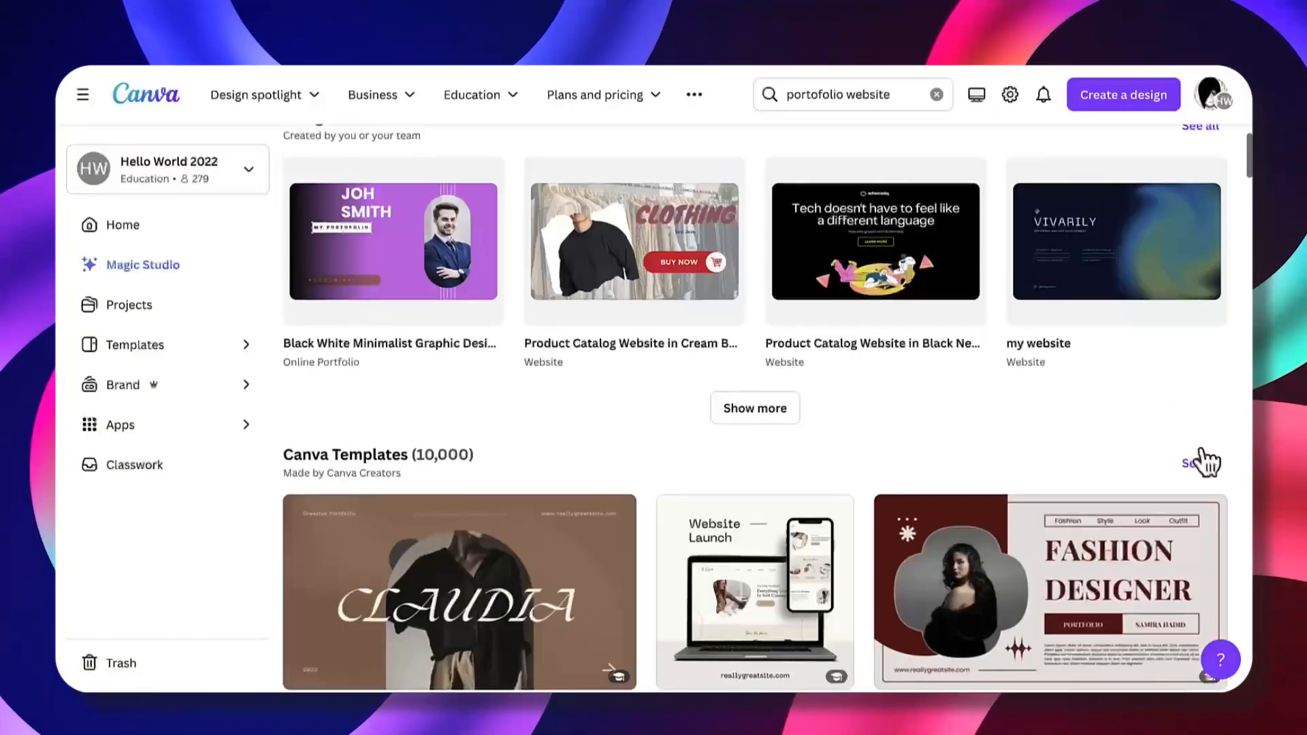
{"action": "left_click", "coordinate": [1199, 456]}
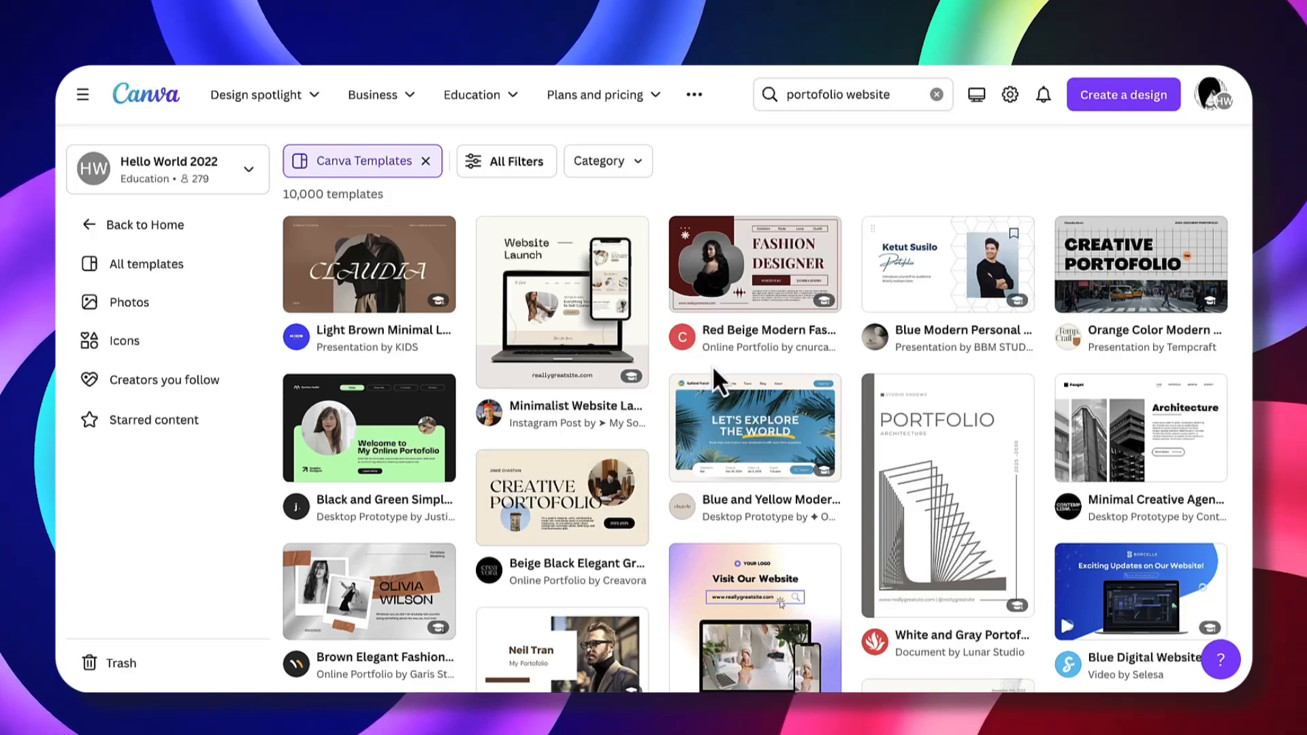
Open the preview of the gray modern website launch Instagram post template from the template results.
{"action": "scroll", "coordinate": [711, 364], "scroll_direction": "down", "scroll_amount": 4}
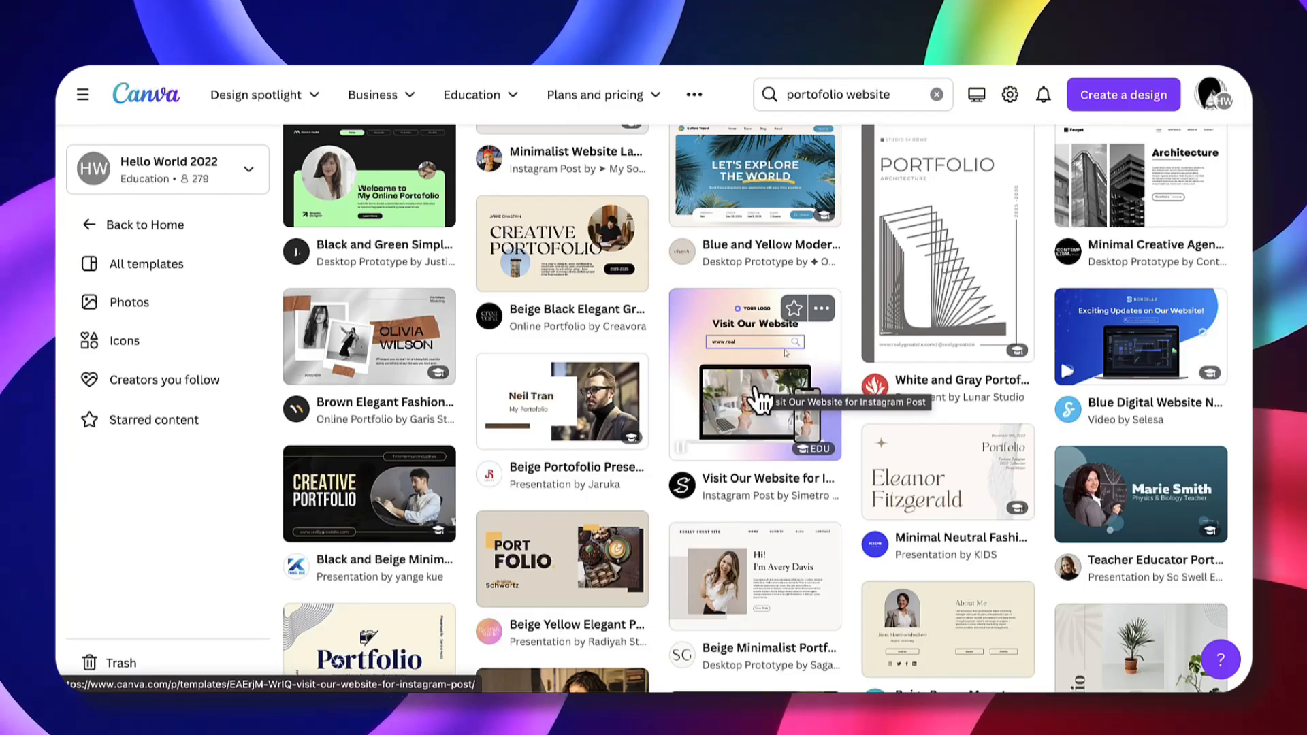
{"action": "scroll", "coordinate": [761, 402], "scroll_direction": "down", "scroll_amount": 6}
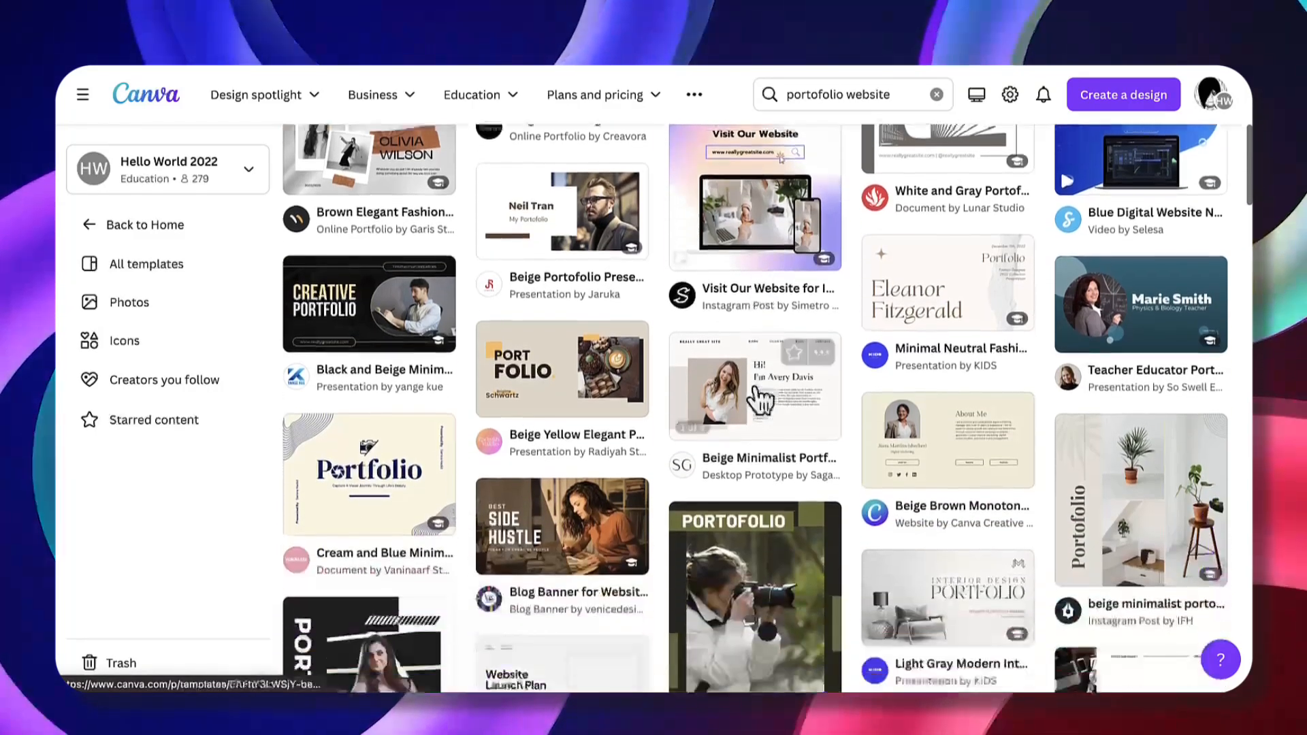
{"action": "scroll", "coordinate": [761, 402], "scroll_direction": "down", "scroll_amount": 4}
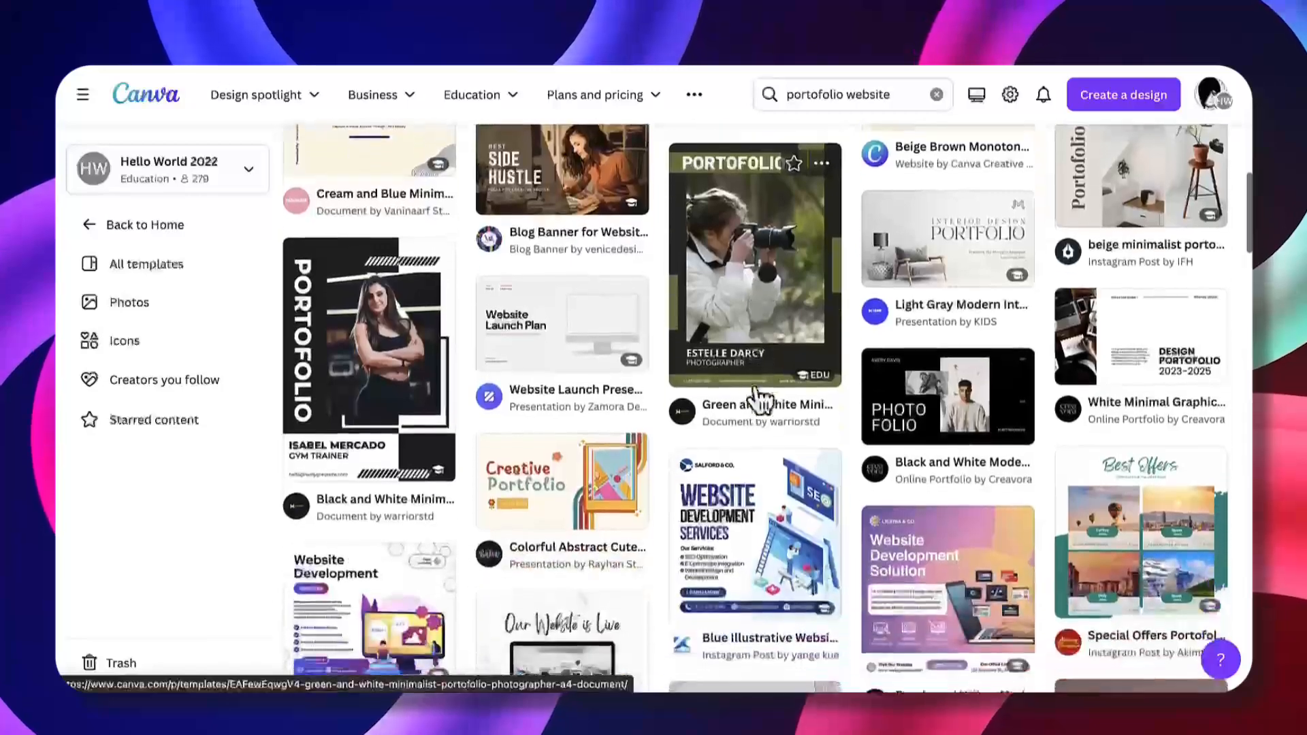
{"action": "scroll", "coordinate": [760, 401], "scroll_direction": "down", "scroll_amount": 1}
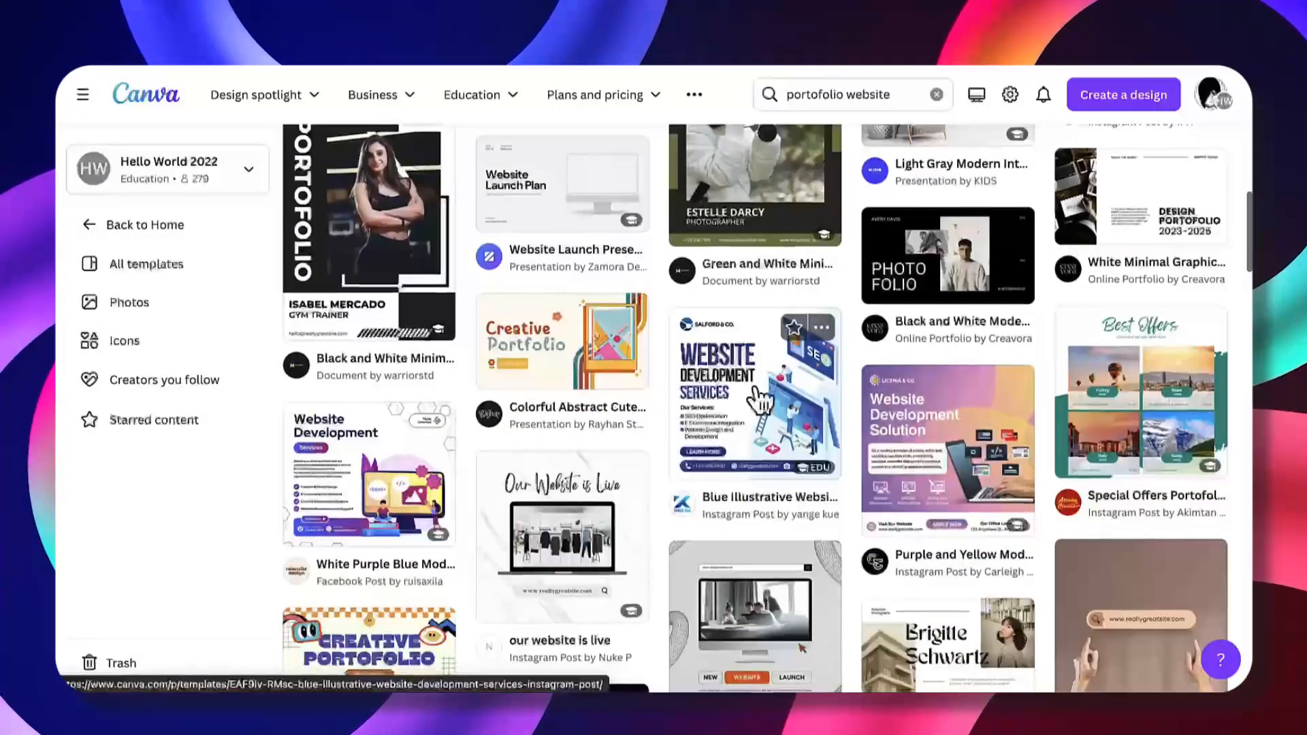
{"action": "scroll", "coordinate": [760, 402], "scroll_direction": "up", "scroll_amount": 3}
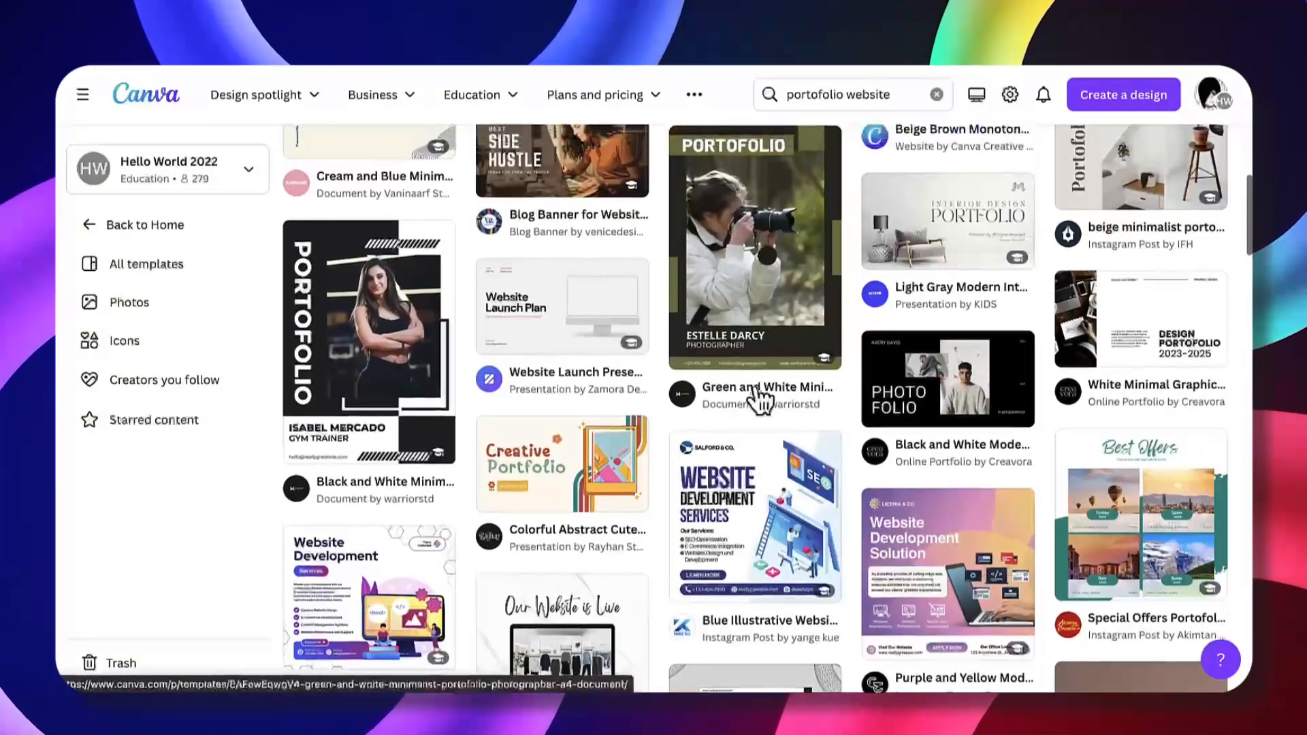
{"action": "scroll", "coordinate": [760, 401], "scroll_direction": "down", "scroll_amount": 6}
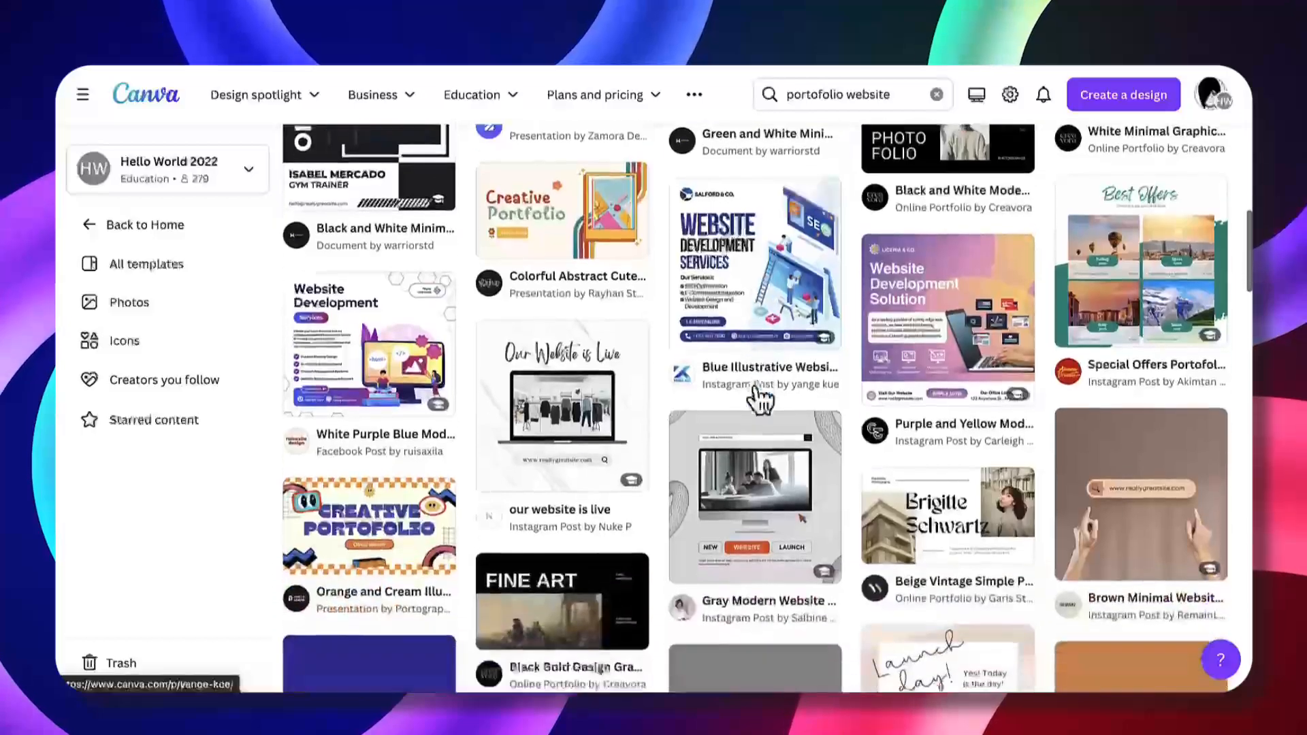
{"action": "scroll", "coordinate": [761, 401], "scroll_direction": "down", "scroll_amount": 2}
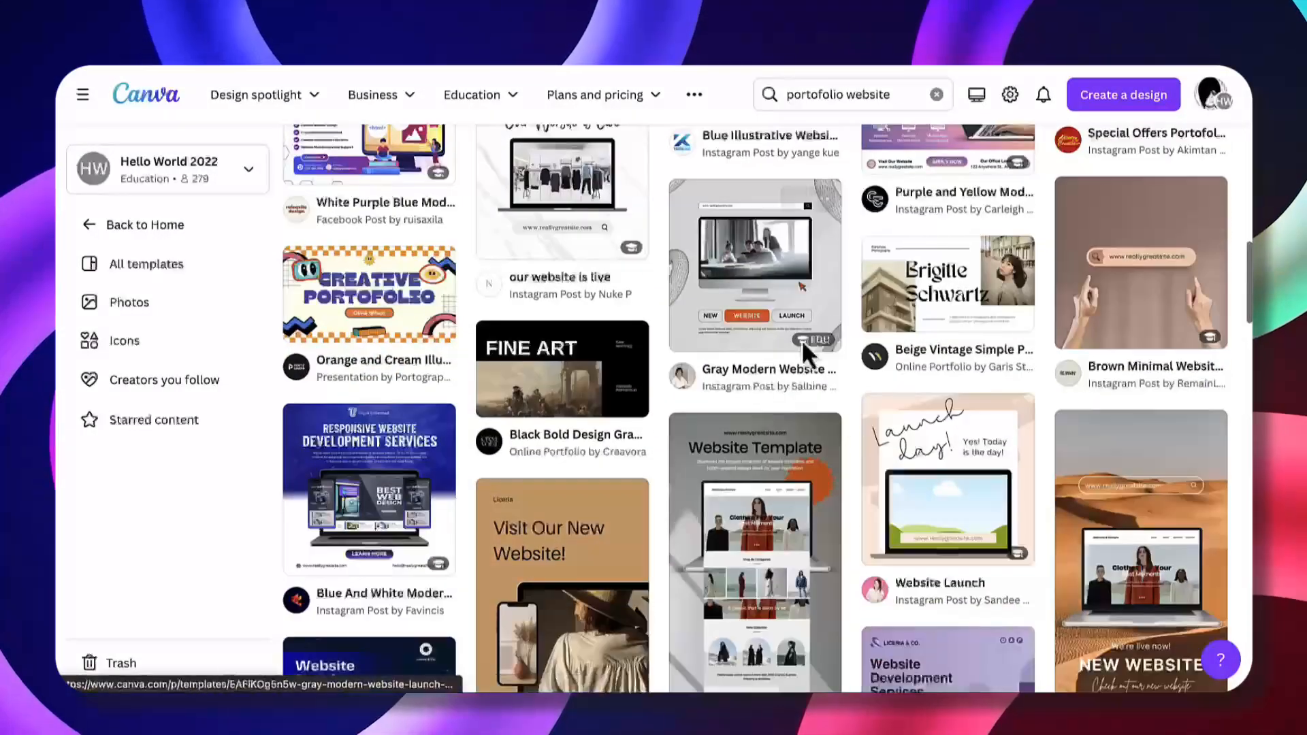
{"action": "left_click", "coordinate": [733, 299]}
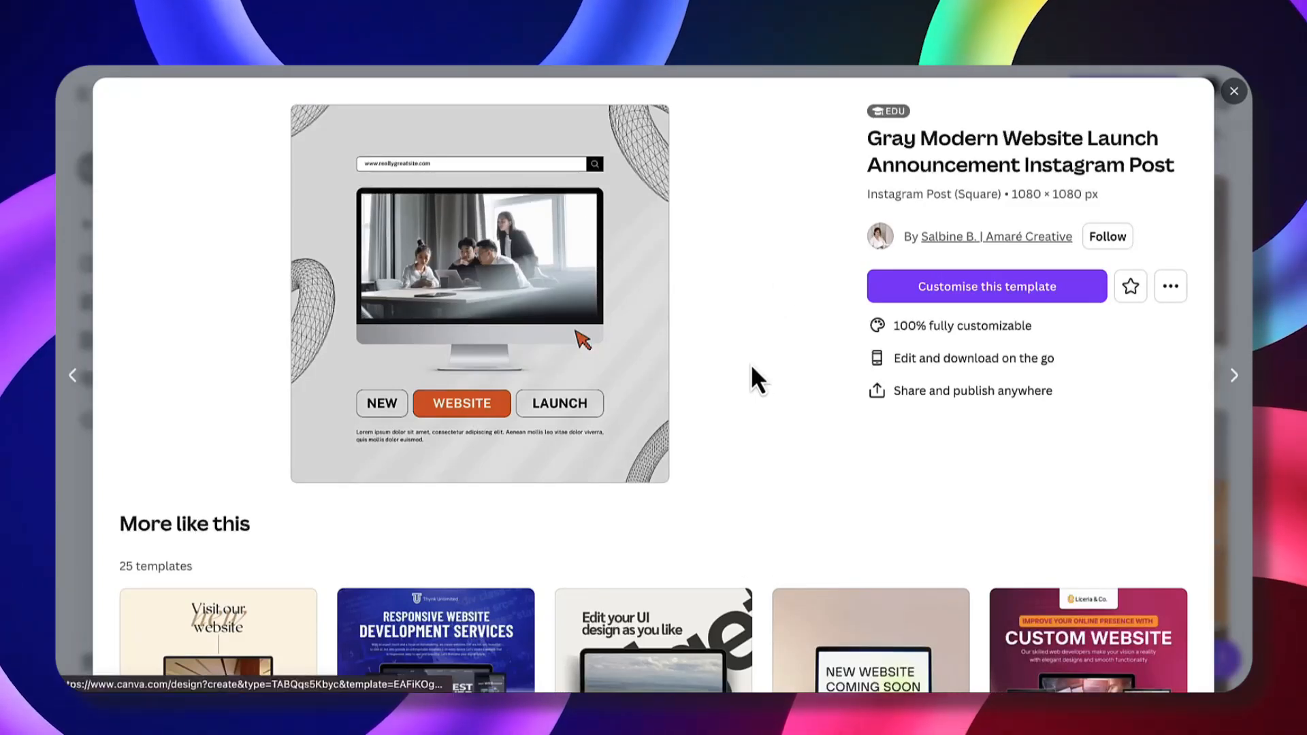
Look through the similar templates and open the Gray Modern Website Launch Announcement Instagram Post template for customising.
{"action": "scroll", "coordinate": [751, 375], "scroll_direction": "down", "scroll_amount": 4}
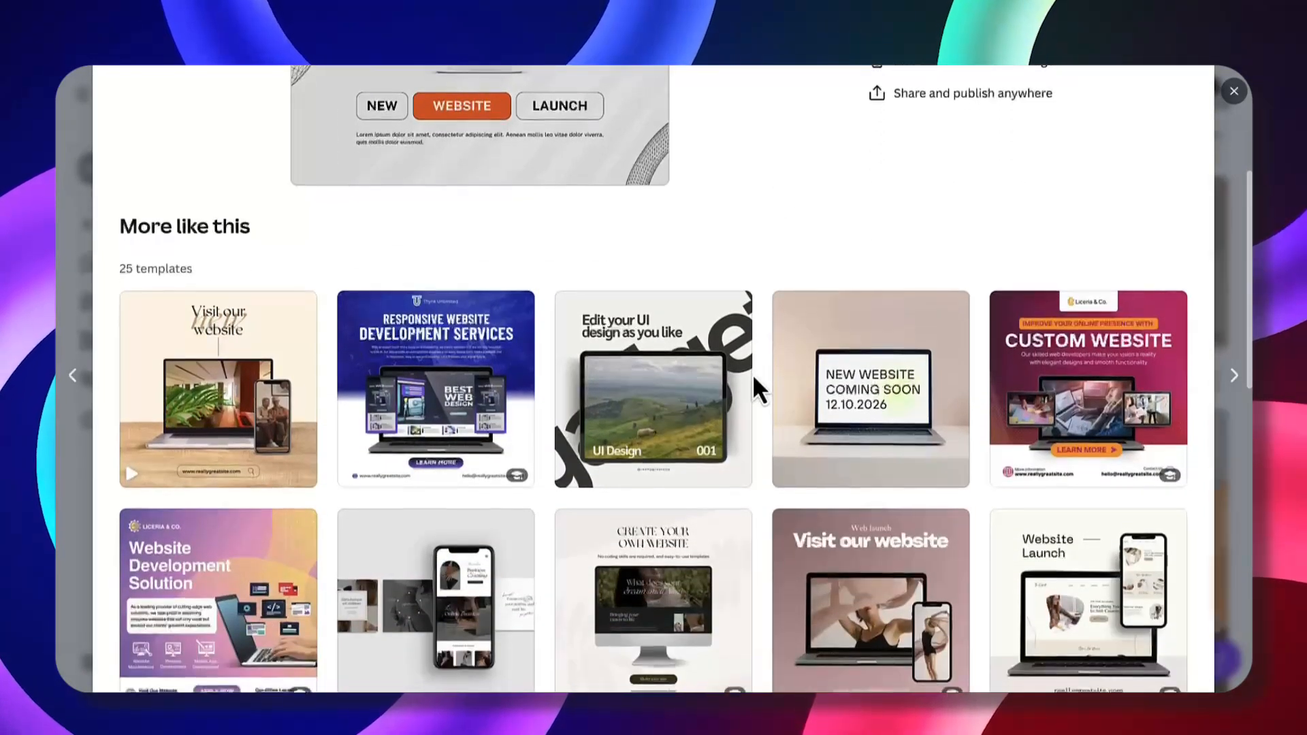
{"action": "scroll", "coordinate": [753, 374], "scroll_direction": "down", "scroll_amount": 1}
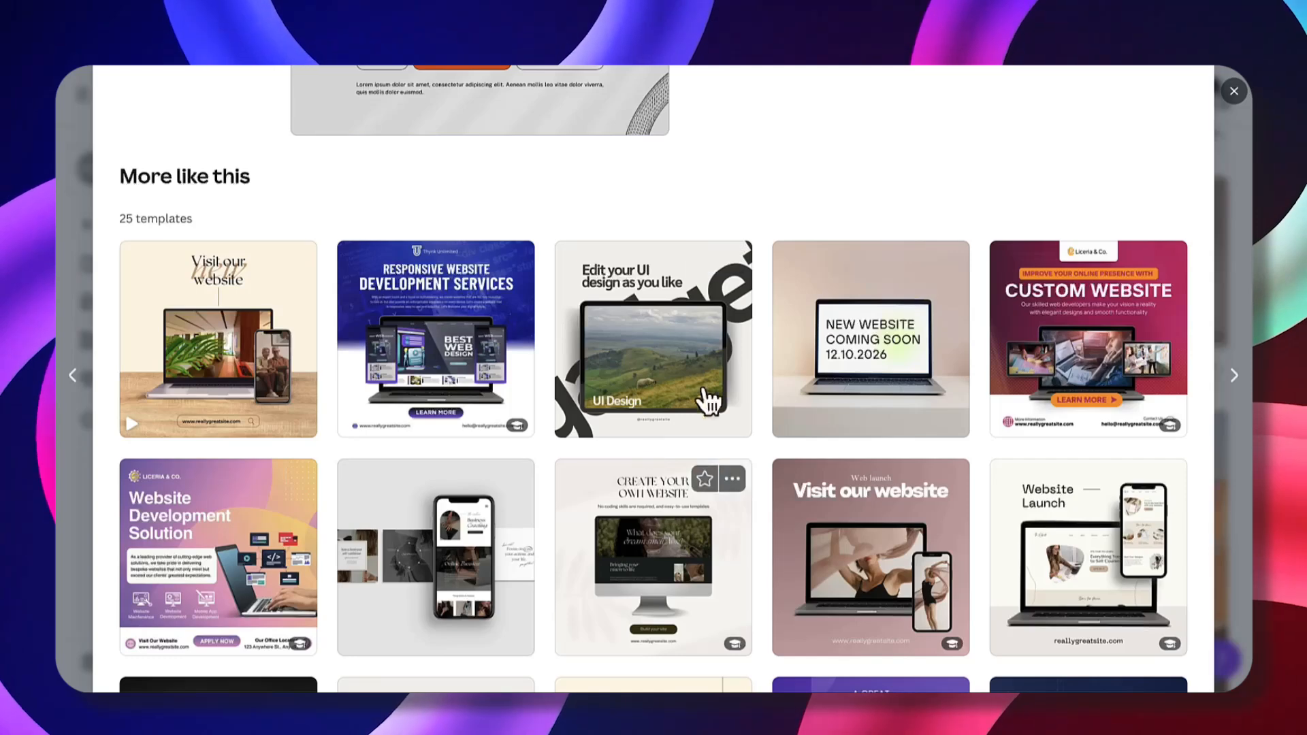
{"action": "scroll", "coordinate": [729, 365], "scroll_direction": "up", "scroll_amount": 5}
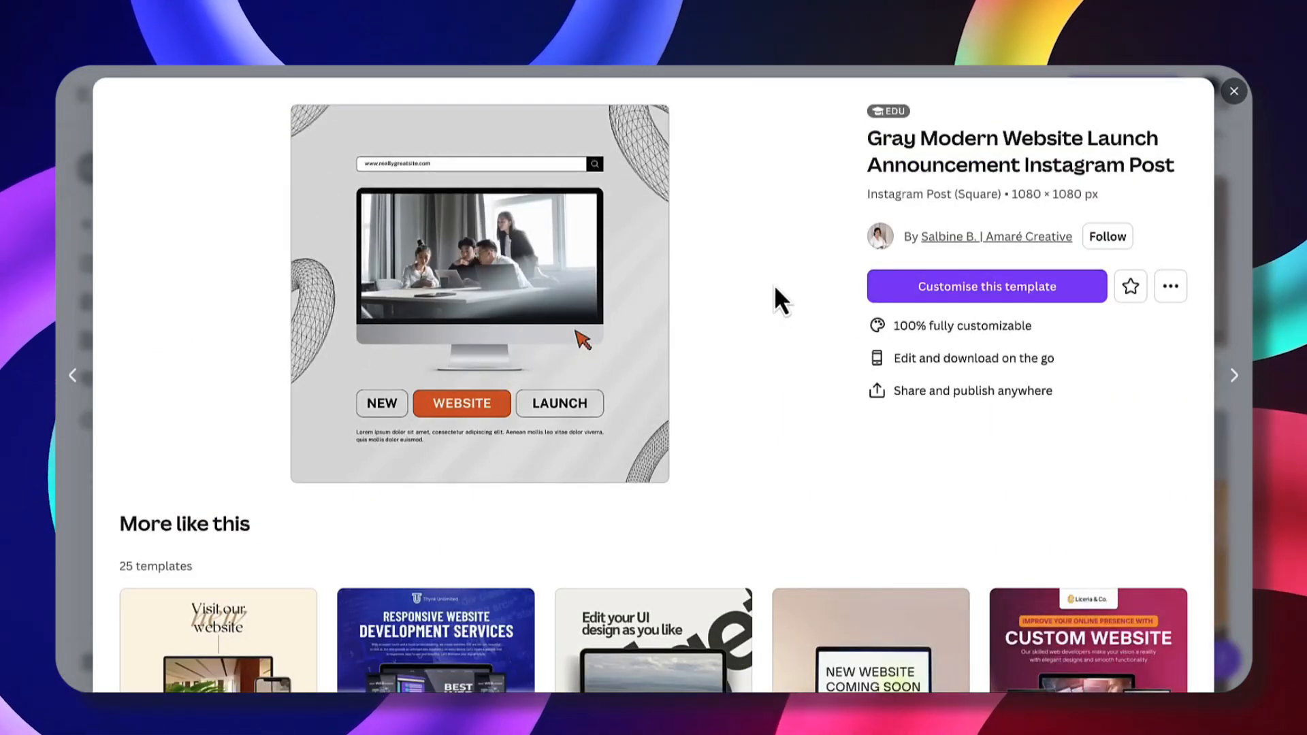
{"action": "left_click", "coordinate": [983, 291]}
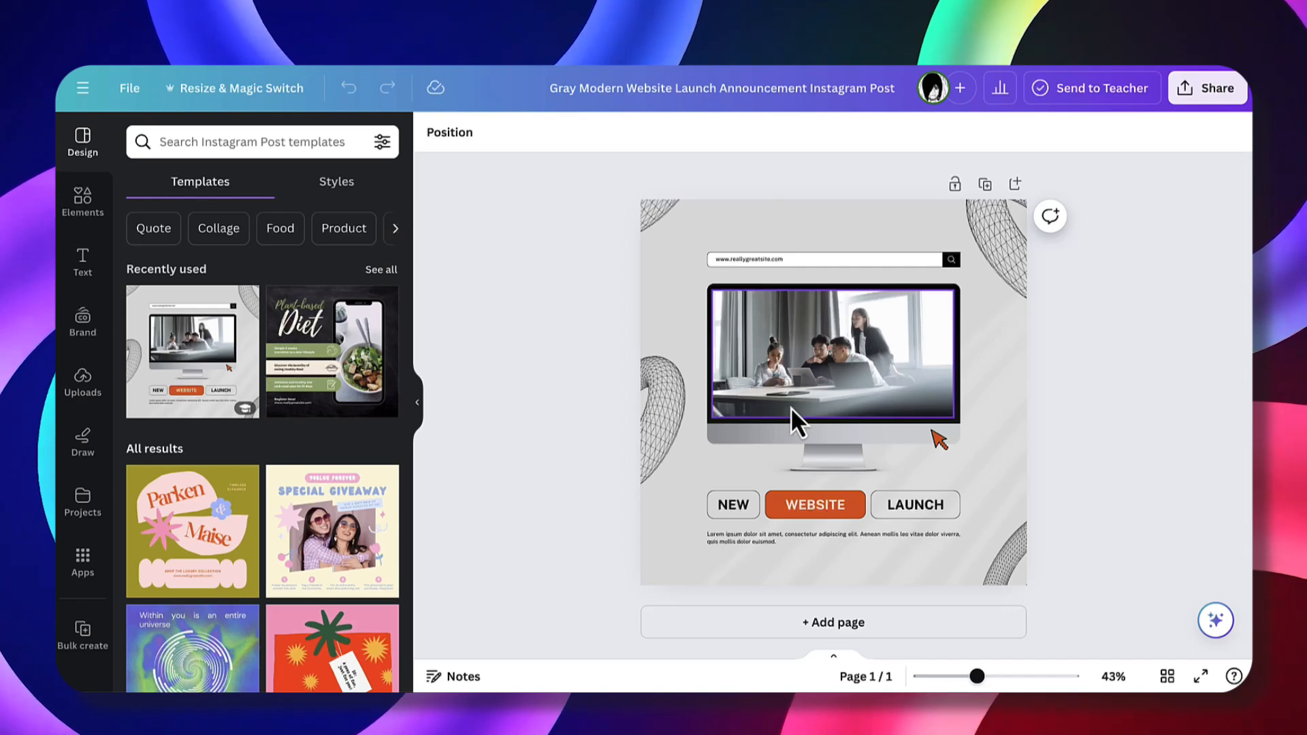
Examine the template's web address bar, monitor mockup, label buttons and body text up close.
{"action": "scroll", "coordinate": [790, 407], "scroll_direction": "up", "scroll_amount": 5}
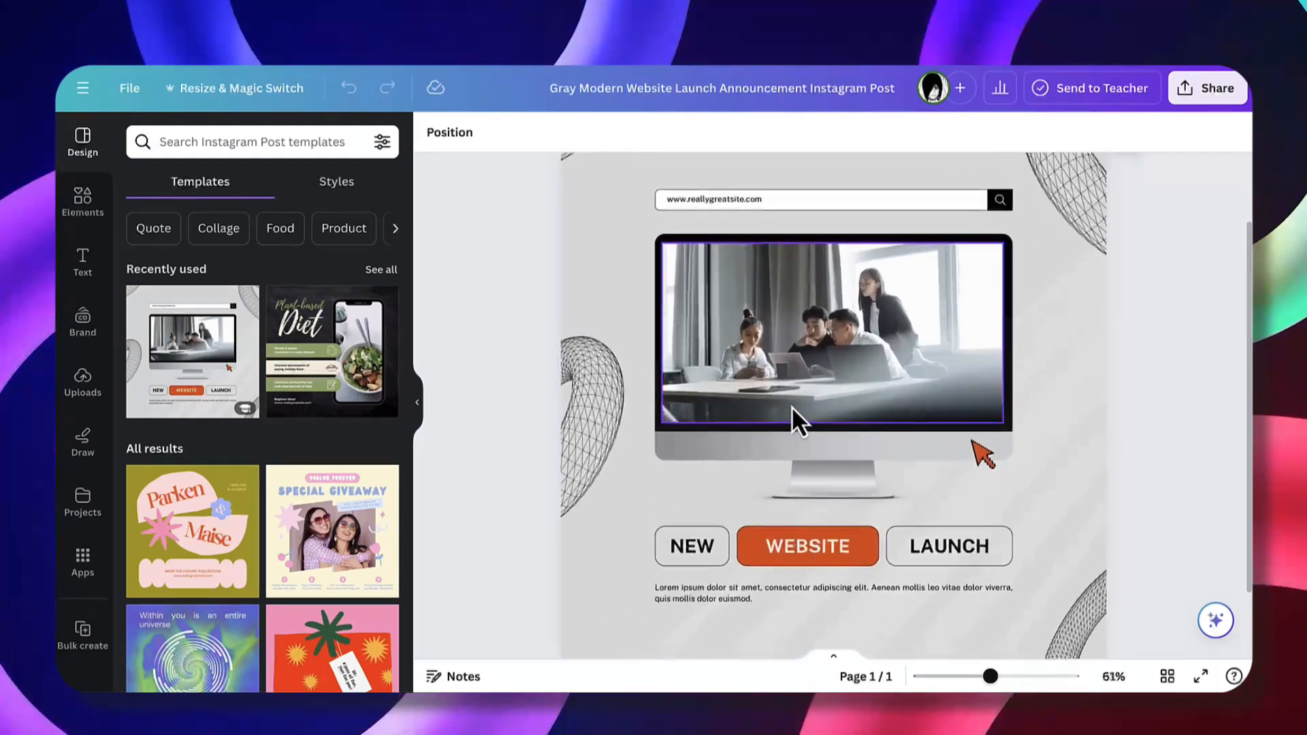
{"action": "scroll", "coordinate": [791, 407], "scroll_direction": "up", "scroll_amount": 1}
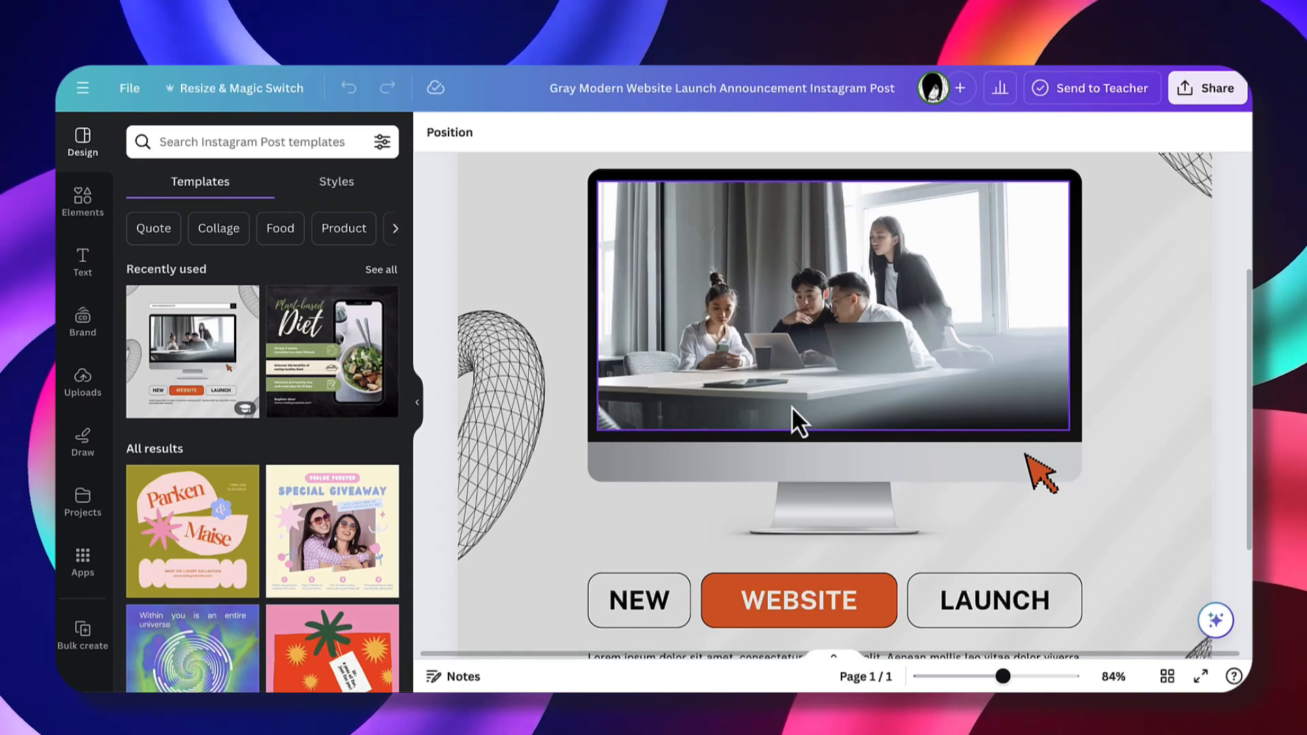
{"action": "scroll", "coordinate": [791, 406], "scroll_direction": "down", "scroll_amount": 2}
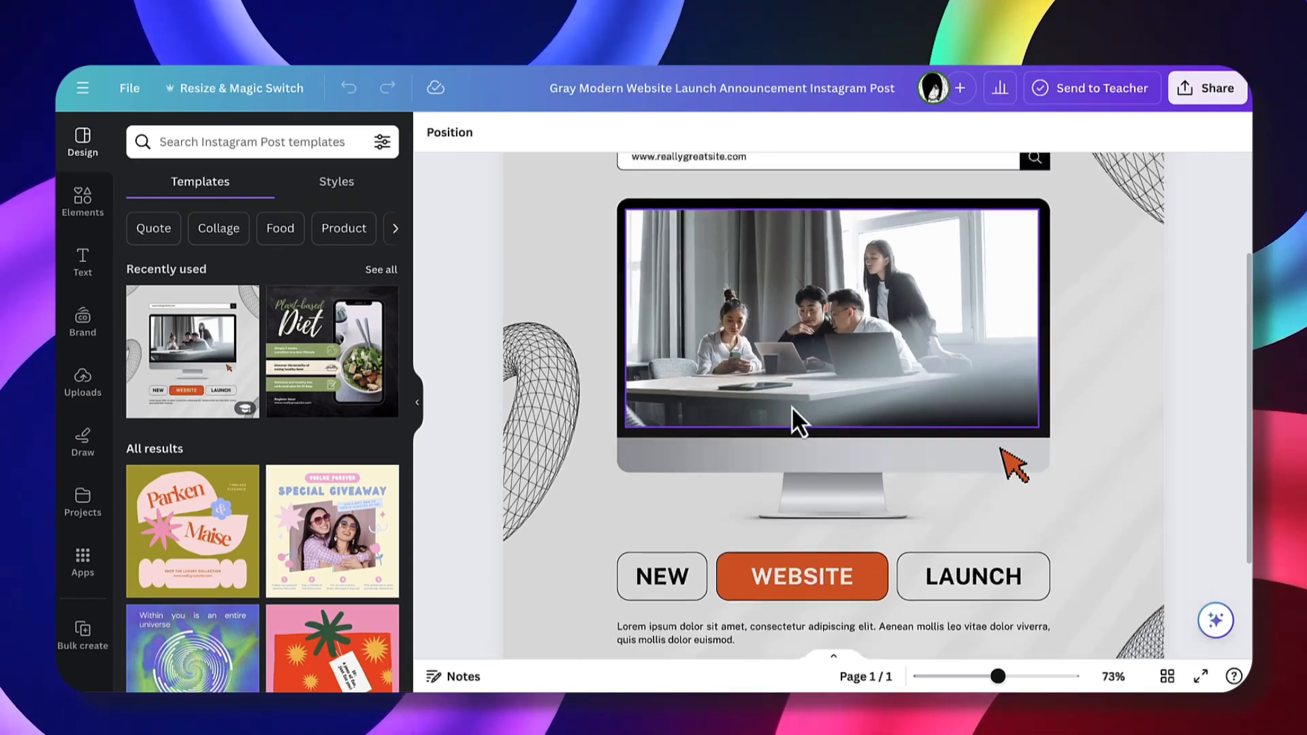
{"action": "scroll", "coordinate": [791, 406], "scroll_direction": "up", "scroll_amount": 2}
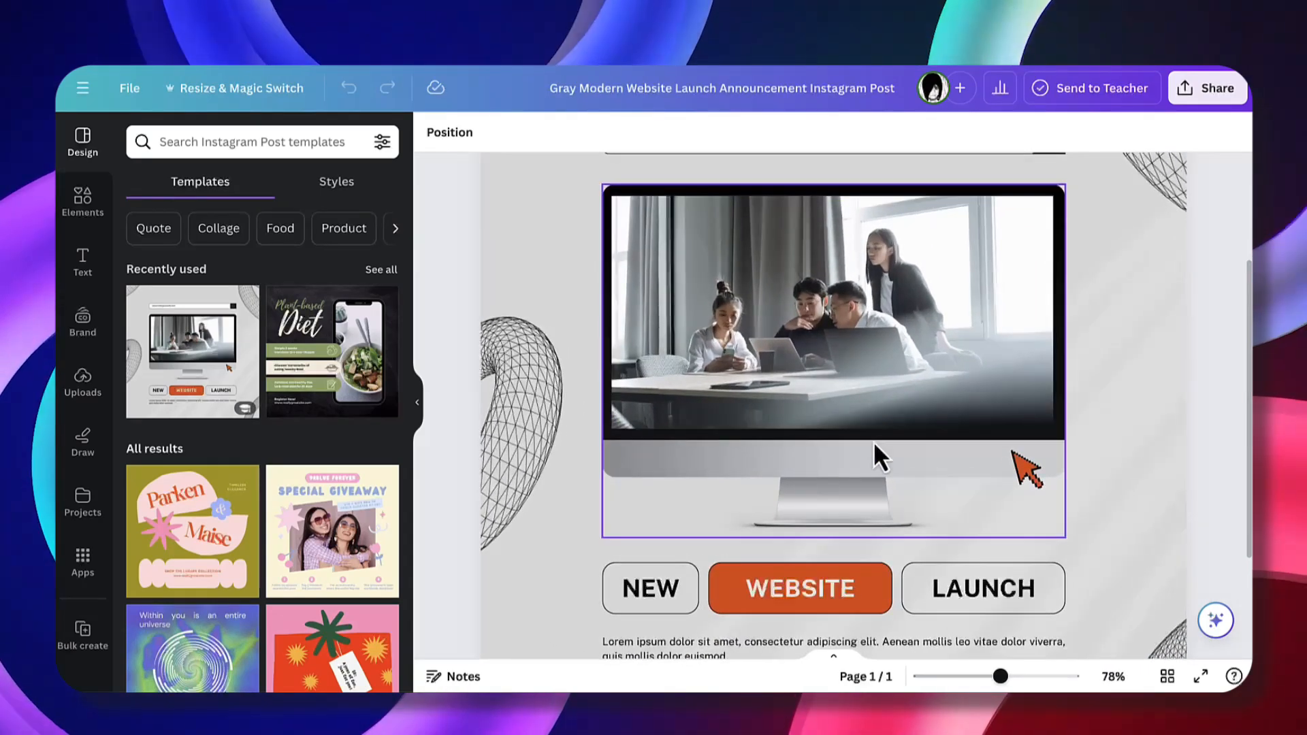
{"action": "scroll", "coordinate": [872, 441], "scroll_direction": "up", "scroll_amount": 4}
{"action": "scroll", "coordinate": [873, 441], "scroll_direction": "down", "scroll_amount": 5}
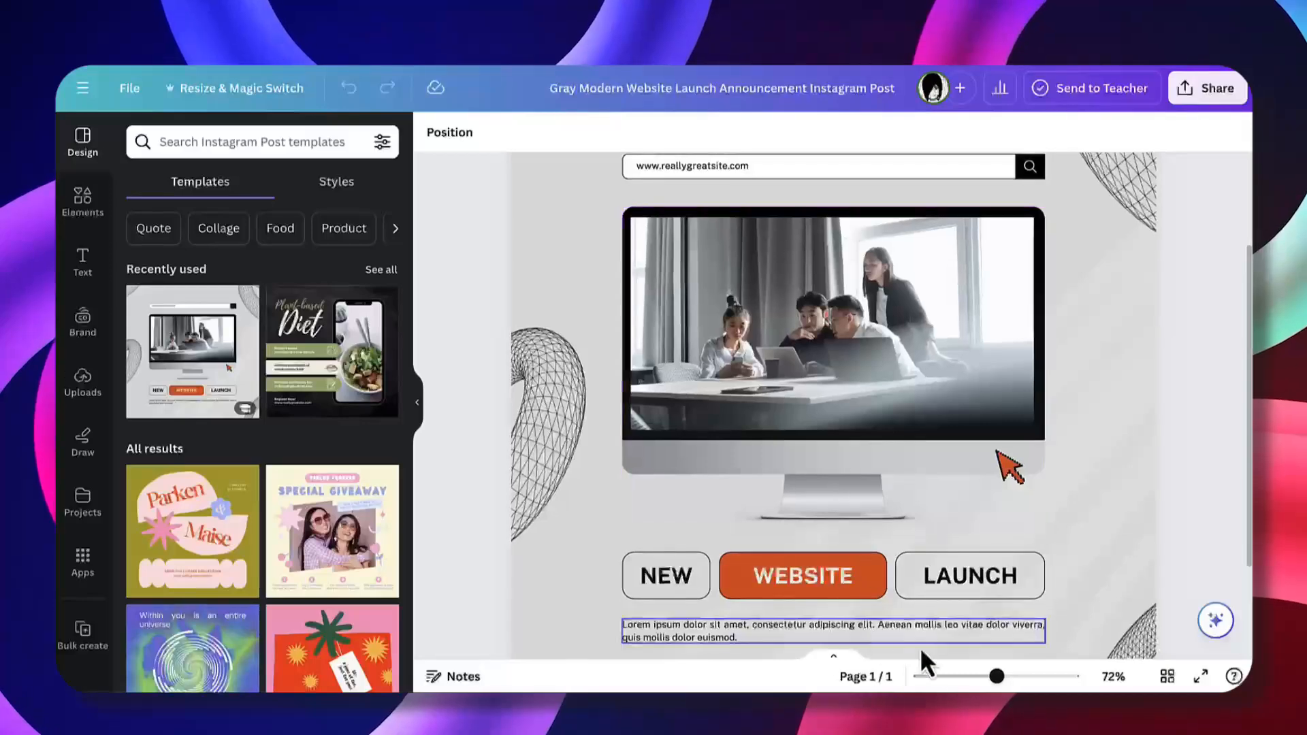
{"action": "left_click_drag", "start_coordinate": [996, 675], "coordinate": [1005, 676]}
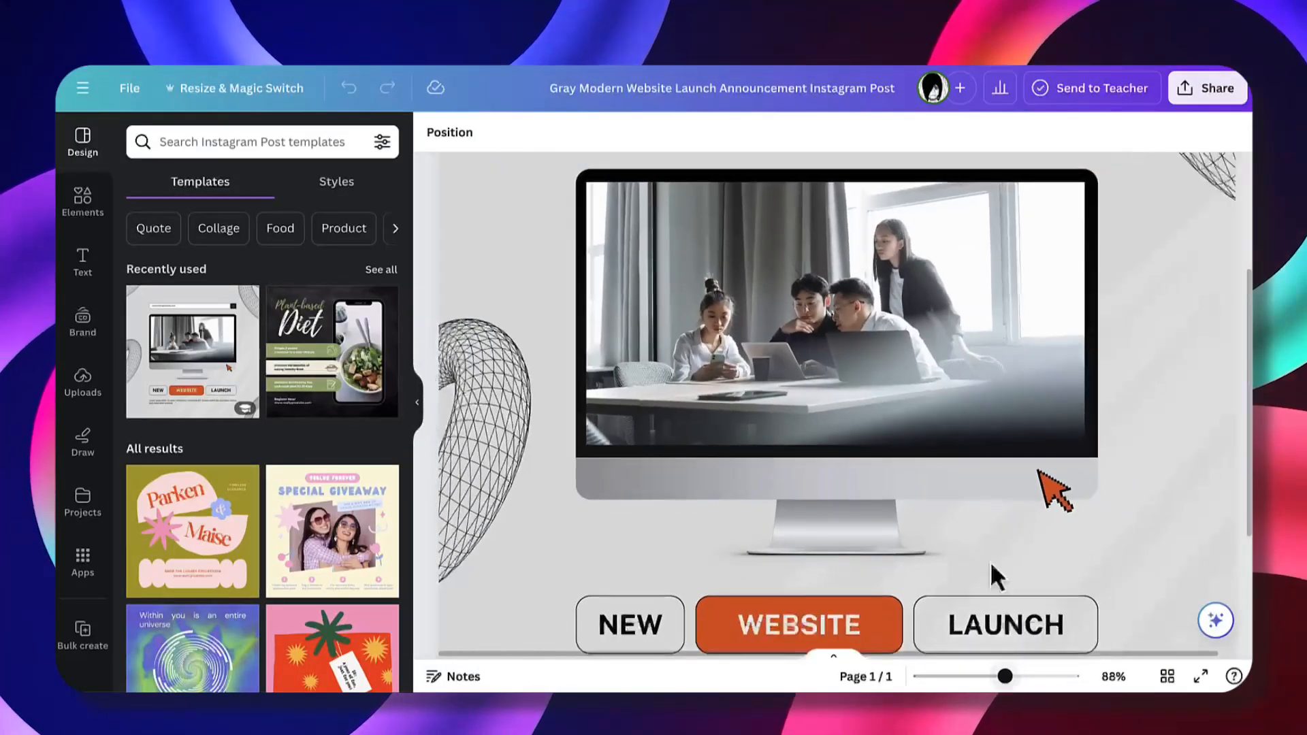
{"action": "scroll", "coordinate": [967, 410], "scroll_direction": "up", "scroll_amount": 3}
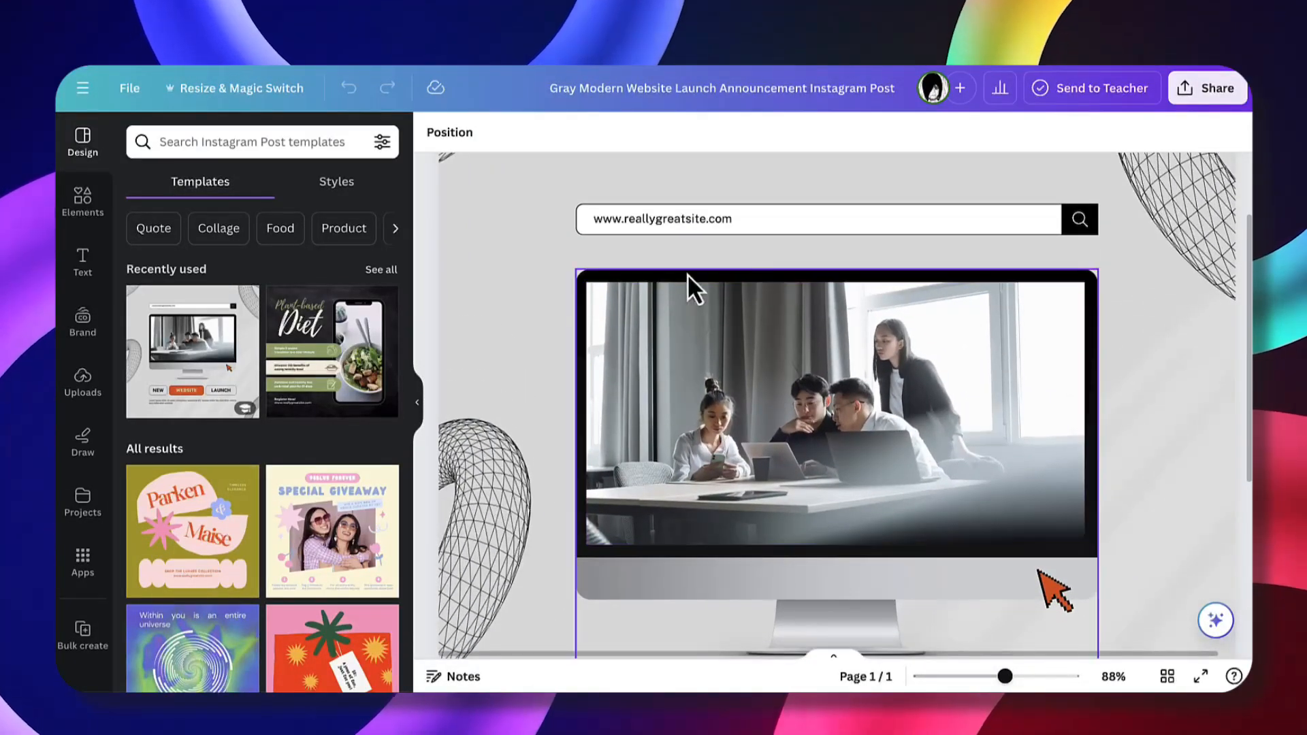
{"action": "scroll", "coordinate": [848, 587], "scroll_direction": "down", "scroll_amount": 1}
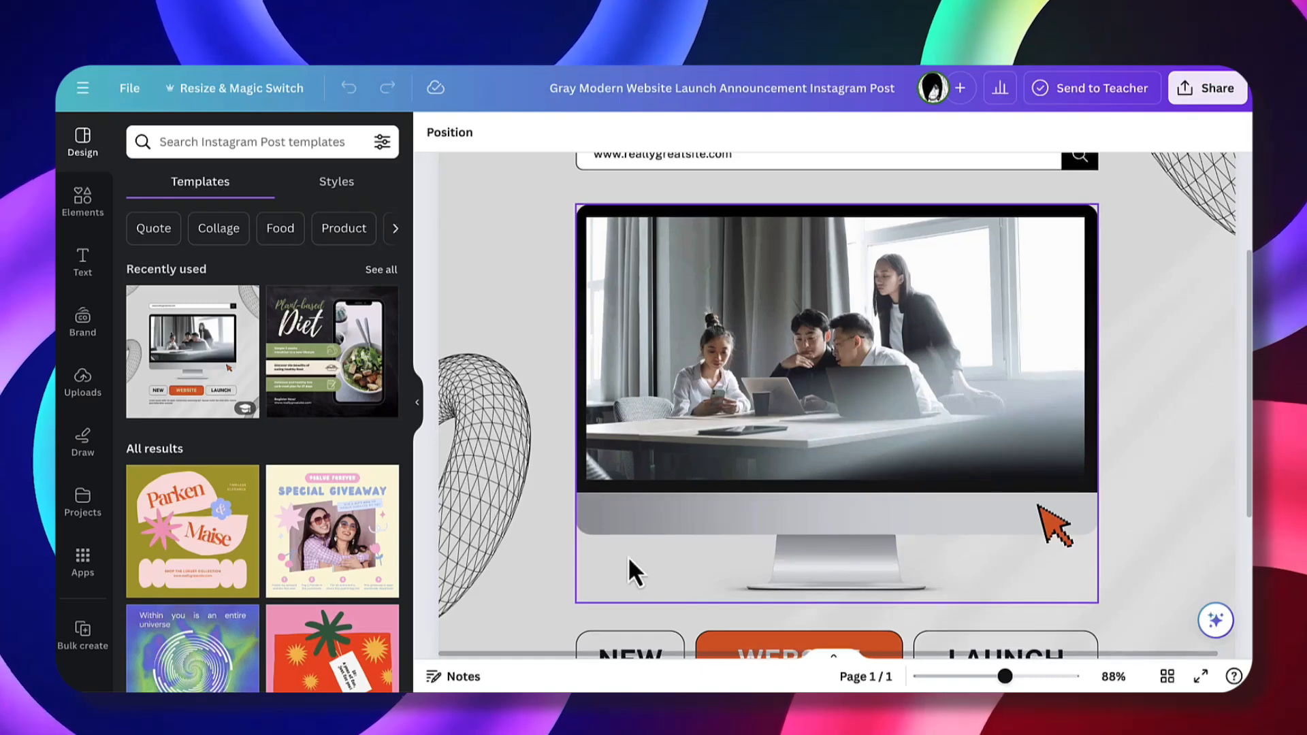
Try moving the photo frame on the monitor's screen and reducing its height, and undo both changes.
{"action": "left_click", "coordinate": [883, 359]}
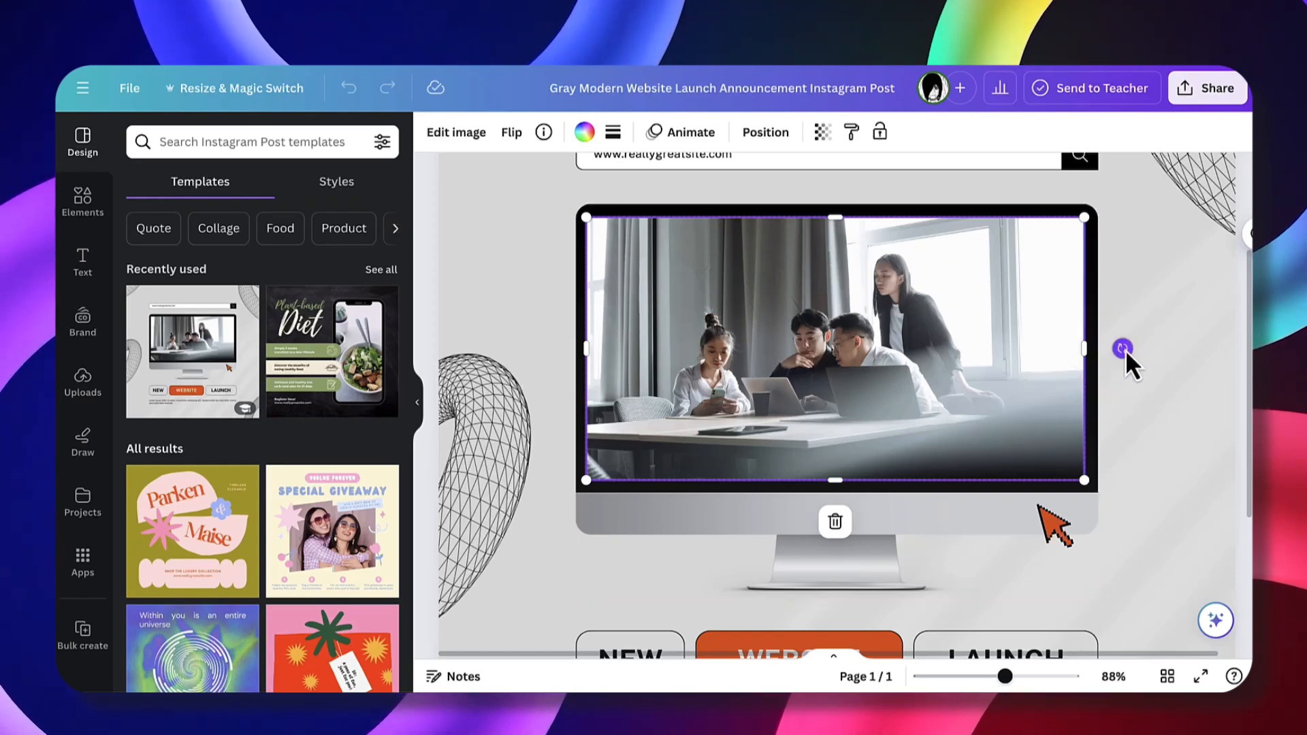
{"action": "mouse_move", "coordinate": [1125, 349]}
{"action": "left_mouse_down"}
{"action": "mouse_move", "coordinate": [1116, 316]}
{"action": "mouse_move", "coordinate": [1125, 346]}
{"action": "left_mouse_up"}
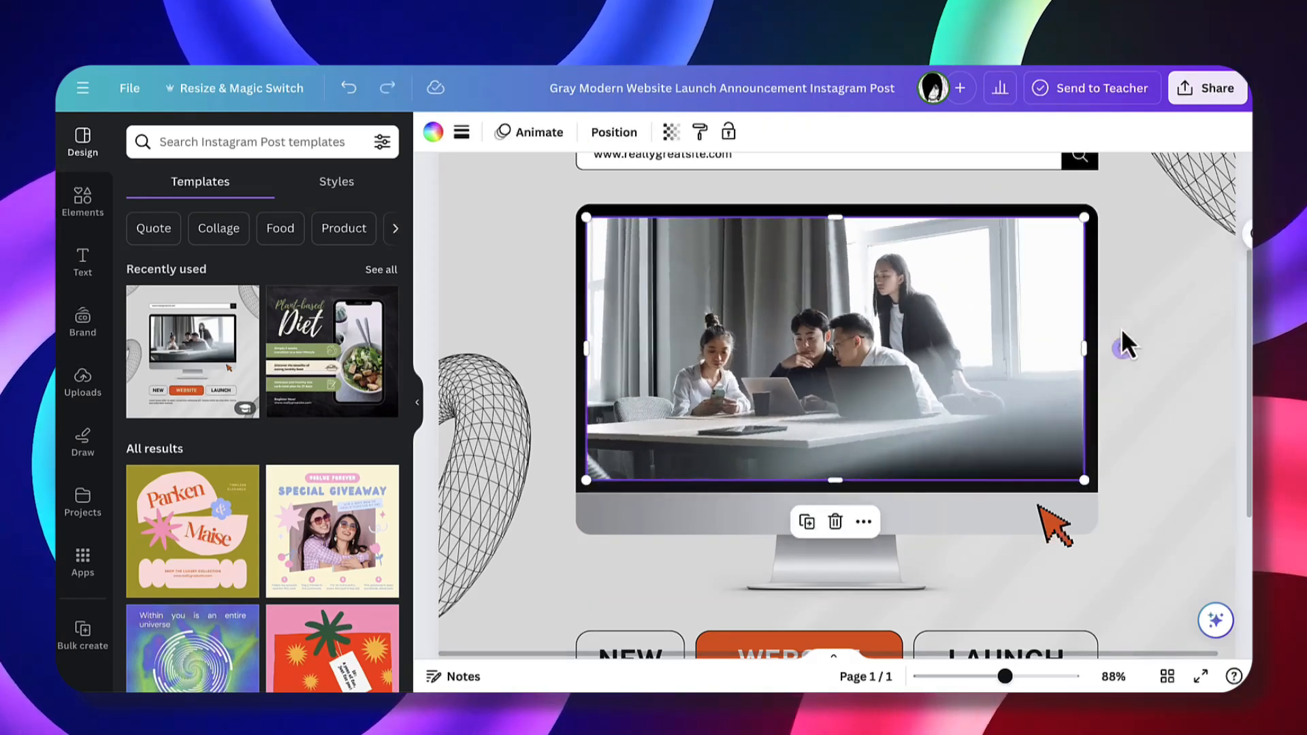
{"action": "mouse_move", "coordinate": [895, 315]}
{"action": "left_mouse_down"}
{"action": "mouse_move", "coordinate": [890, 330]}
{"action": "mouse_move", "coordinate": [895, 307]}
{"action": "left_mouse_up"}
{"action": "left_click_drag", "start_coordinate": [840, 215], "coordinate": [841, 243]}
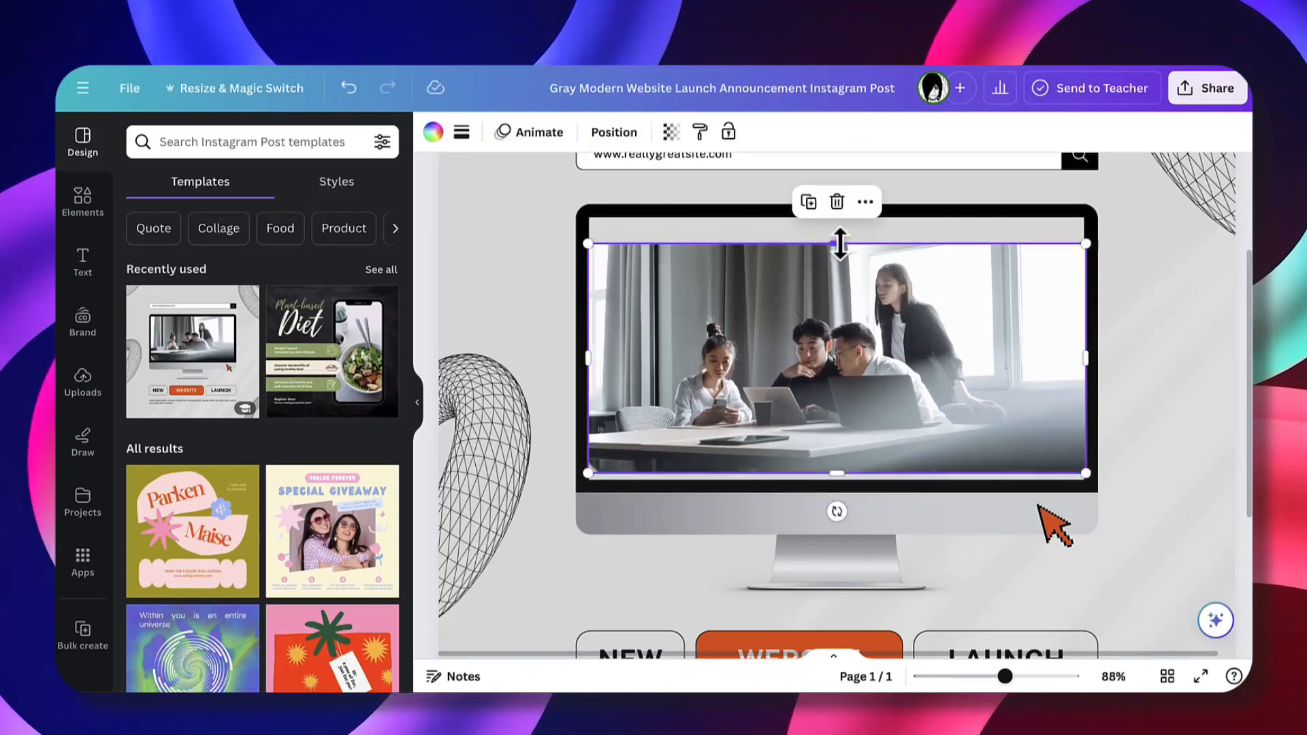
{"action": "key", "text": "ctrl+z"}
{"action": "key", "text": "ctrl+z"}
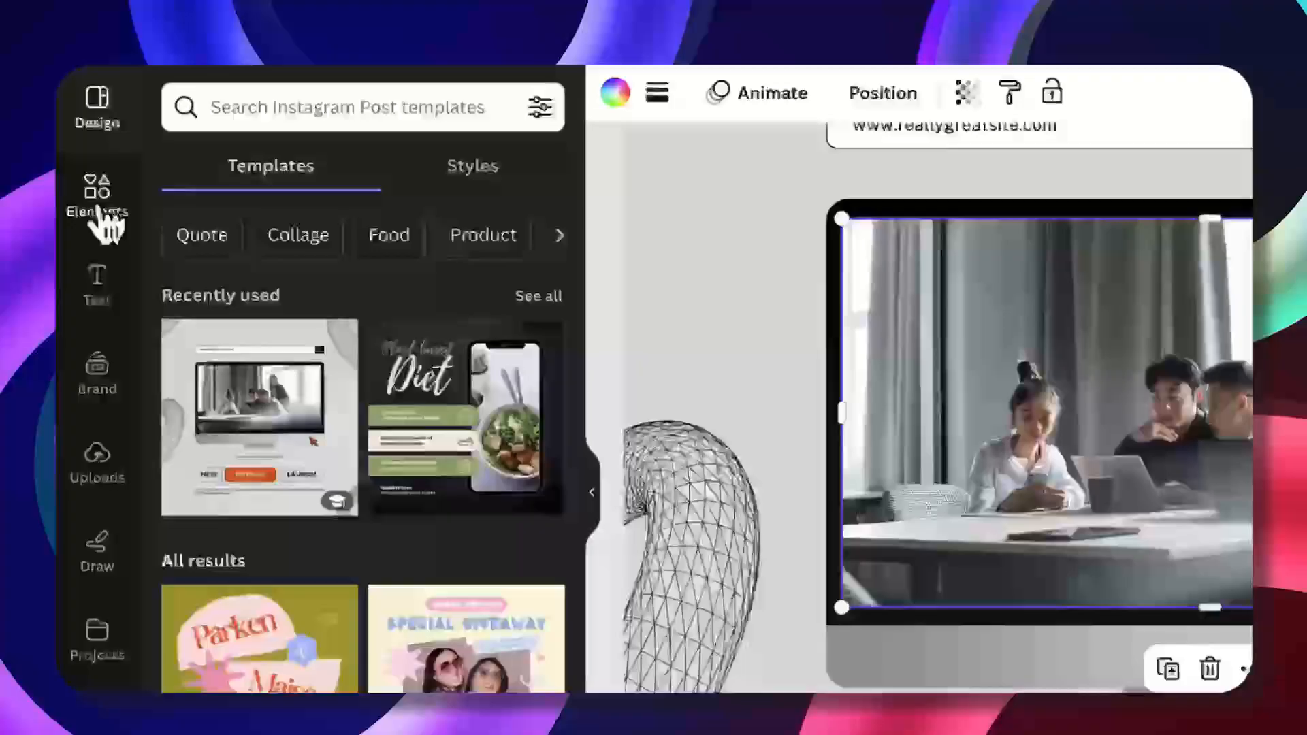
Search the design elements for "camera".
{"action": "left_click", "coordinate": [83, 200]}
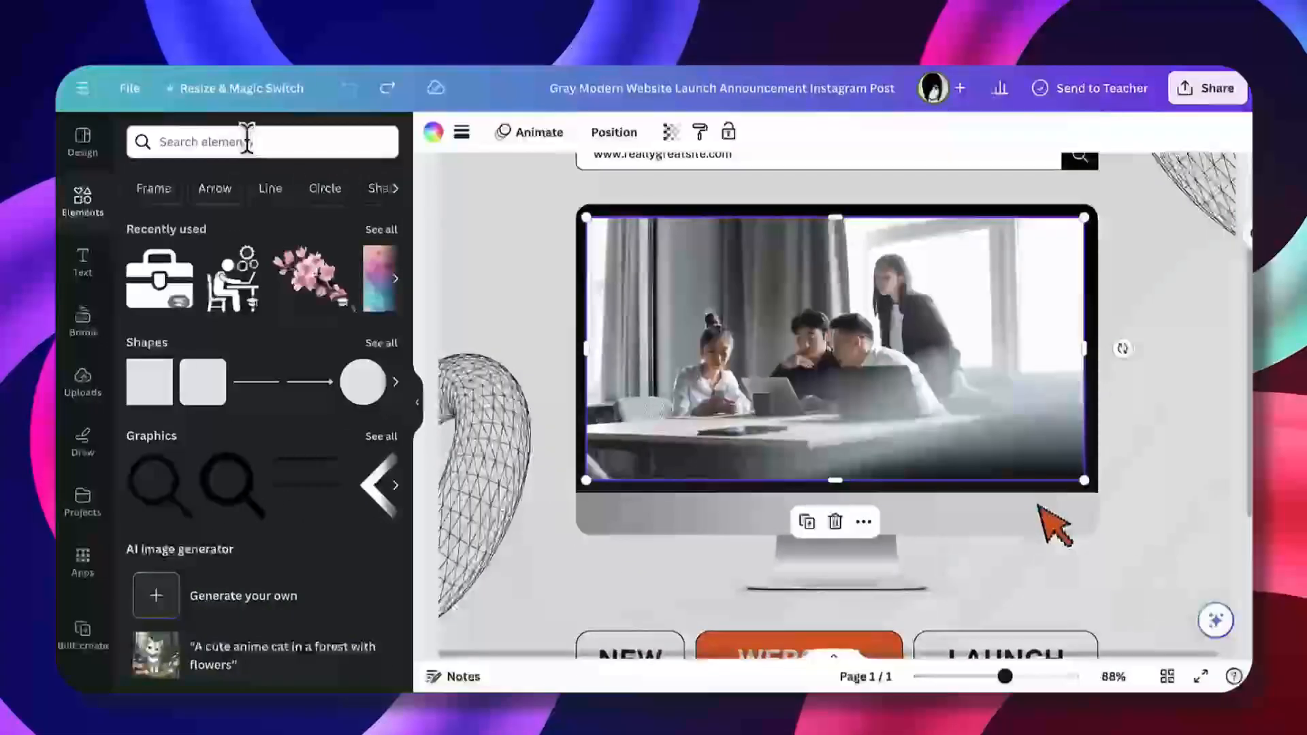
{"action": "left_click", "coordinate": [286, 121]}
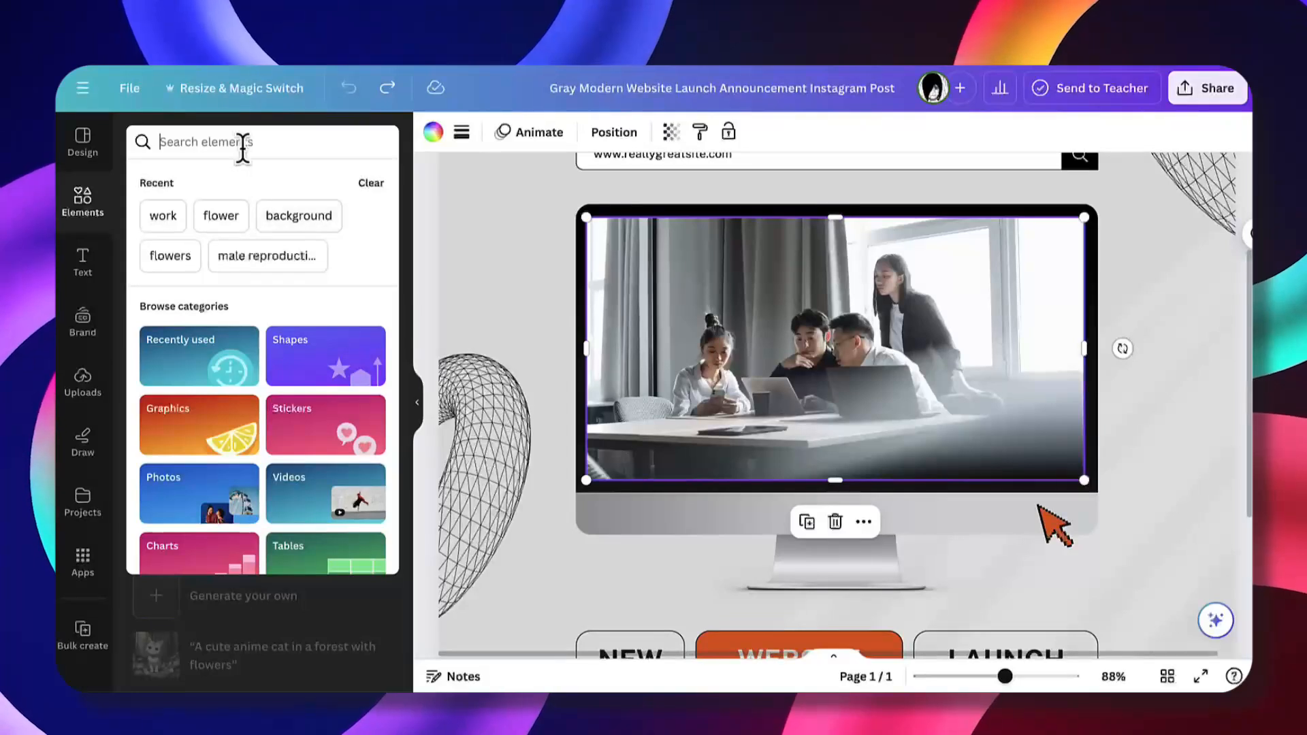
{"action": "type", "text": "camera"}
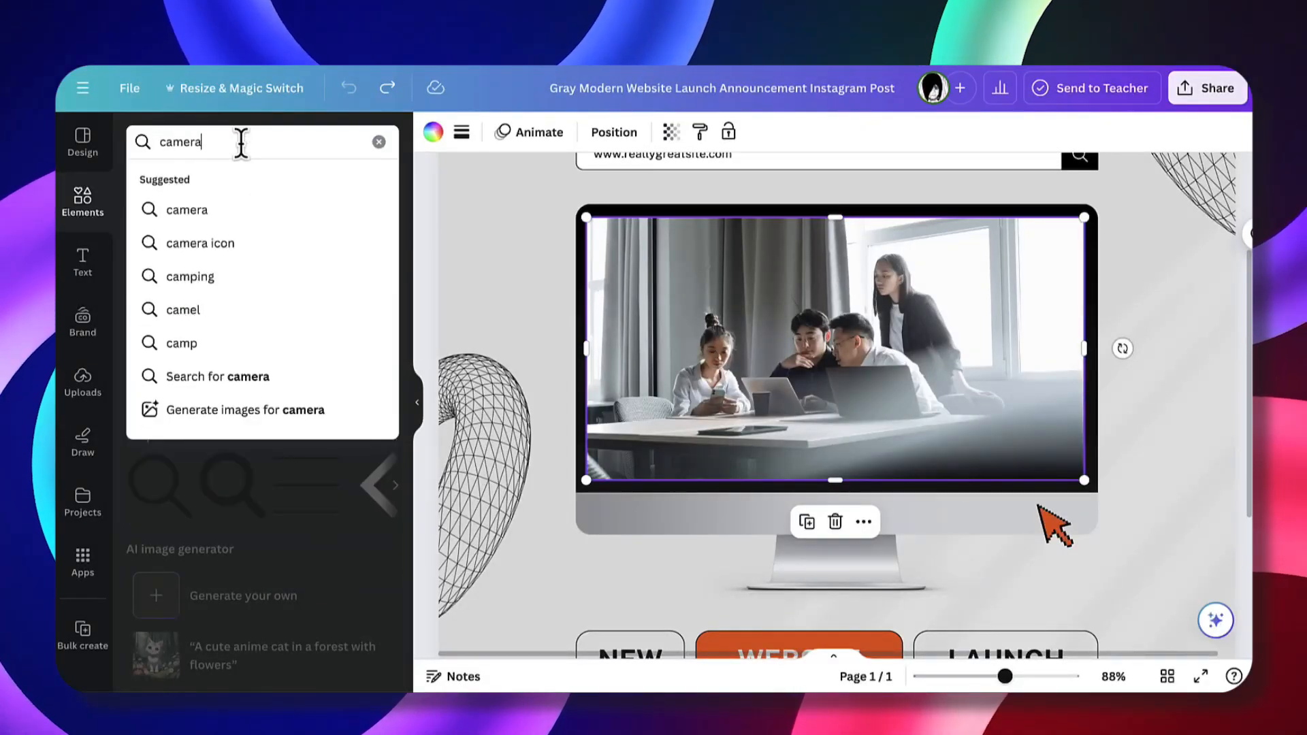
{"action": "key", "text": "Return"}
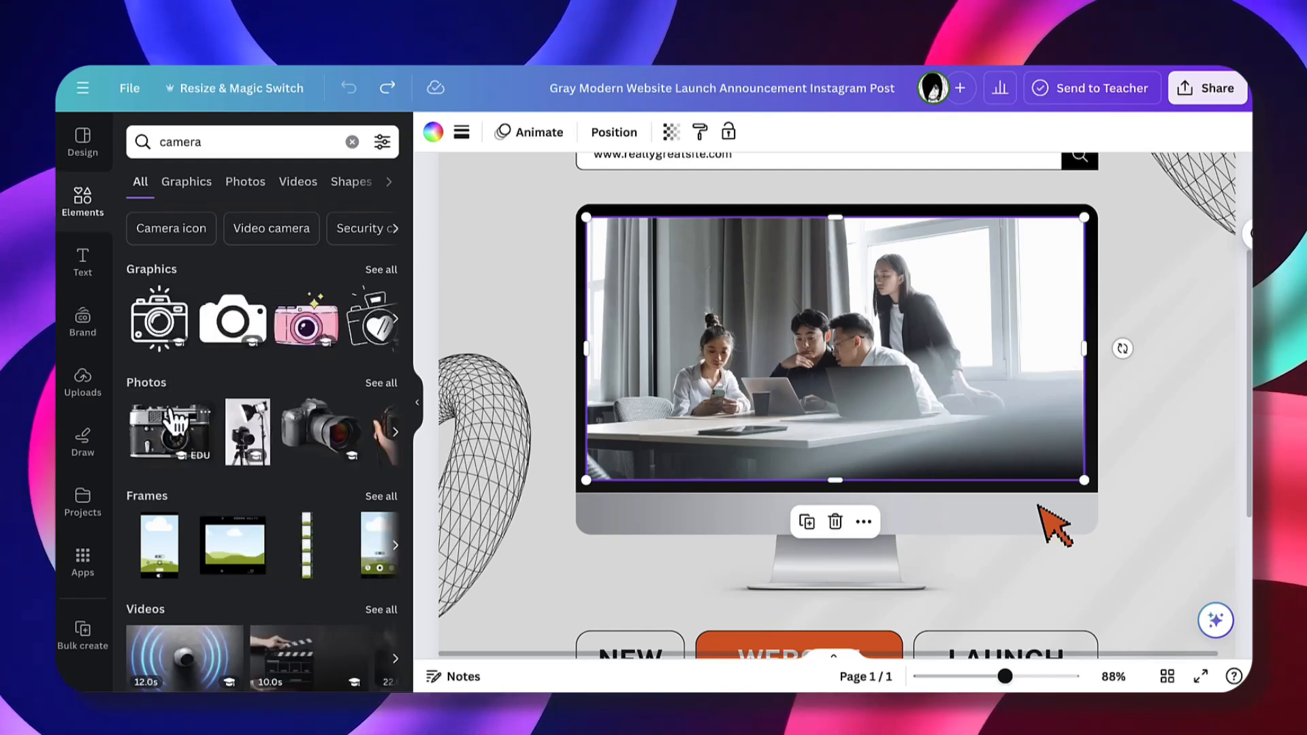
Show all camera photos and replace the monitor's photo with the one of a laptop beside a camera on a desk.
{"action": "scroll", "coordinate": [219, 540], "scroll_direction": "down", "scroll_amount": 2}
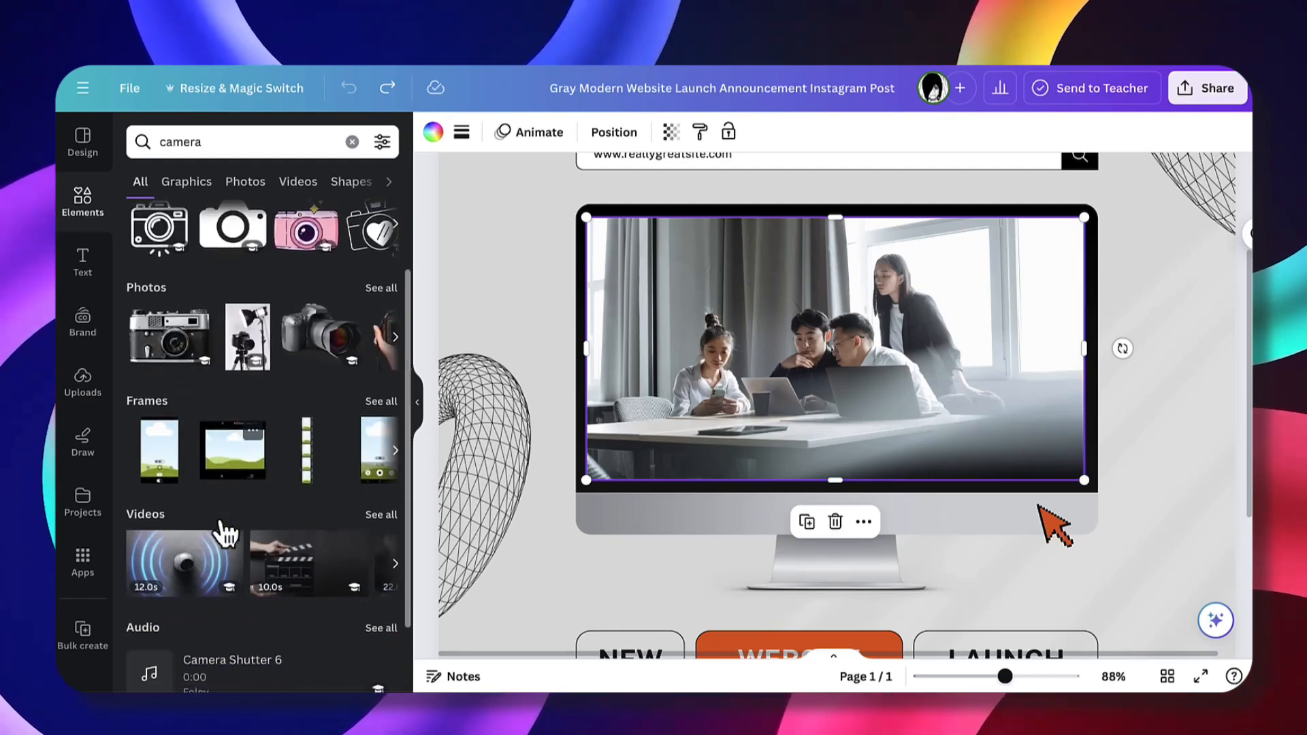
{"action": "scroll", "coordinate": [222, 528], "scroll_direction": "up", "scroll_amount": 1}
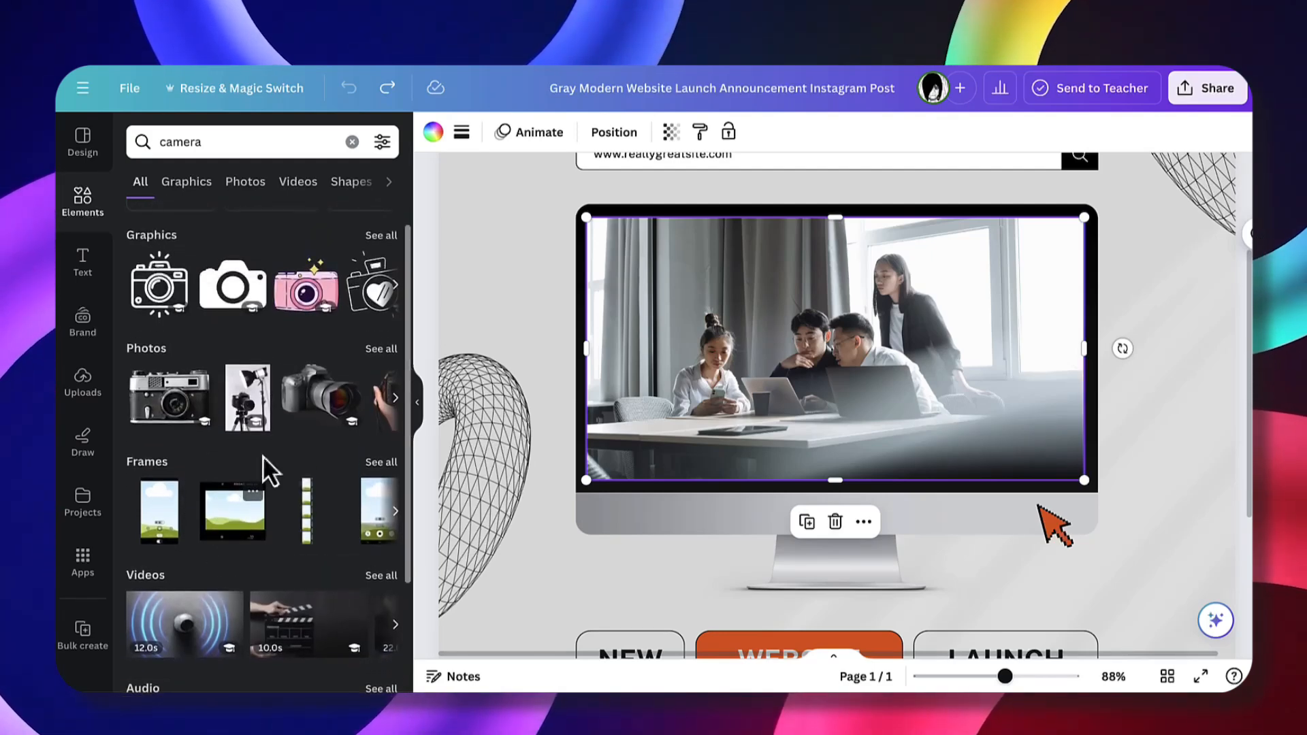
{"action": "left_click", "coordinate": [383, 348]}
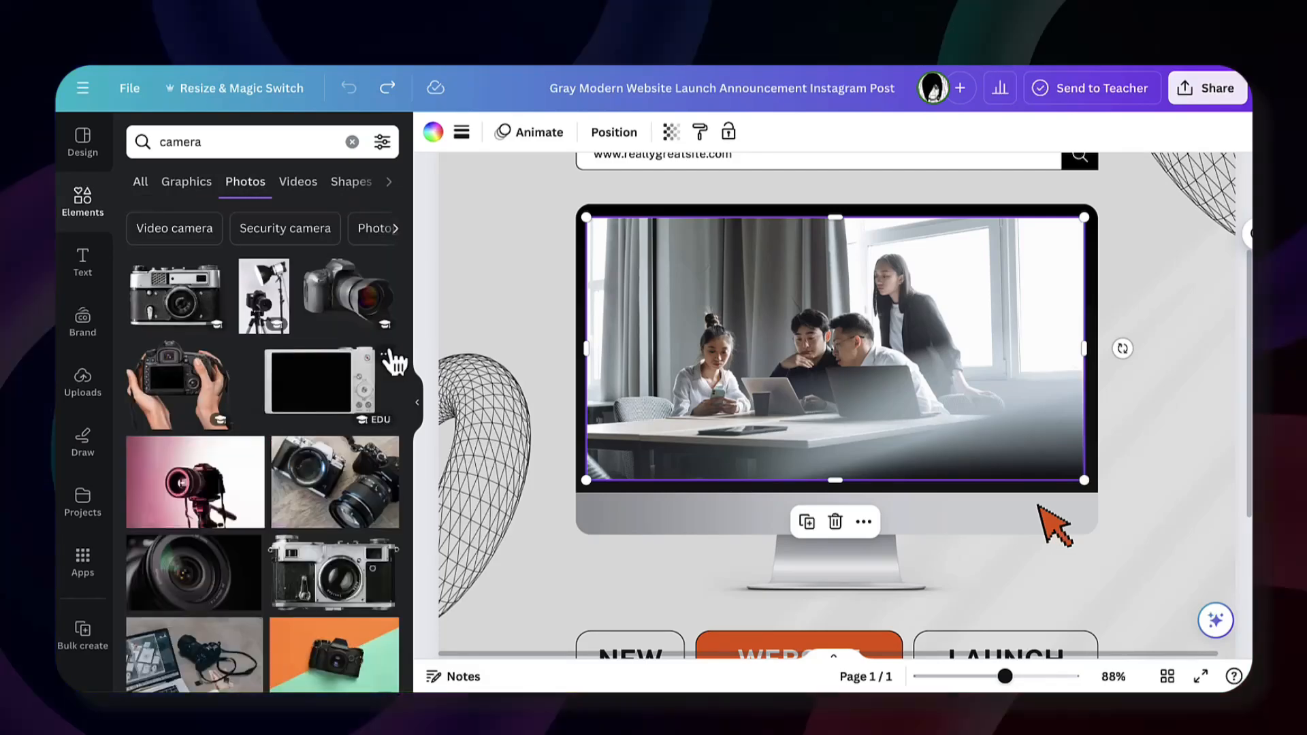
{"action": "scroll", "coordinate": [286, 381], "scroll_direction": "down", "scroll_amount": 1}
{"action": "scroll", "coordinate": [231, 416], "scroll_direction": "down", "scroll_amount": 1}
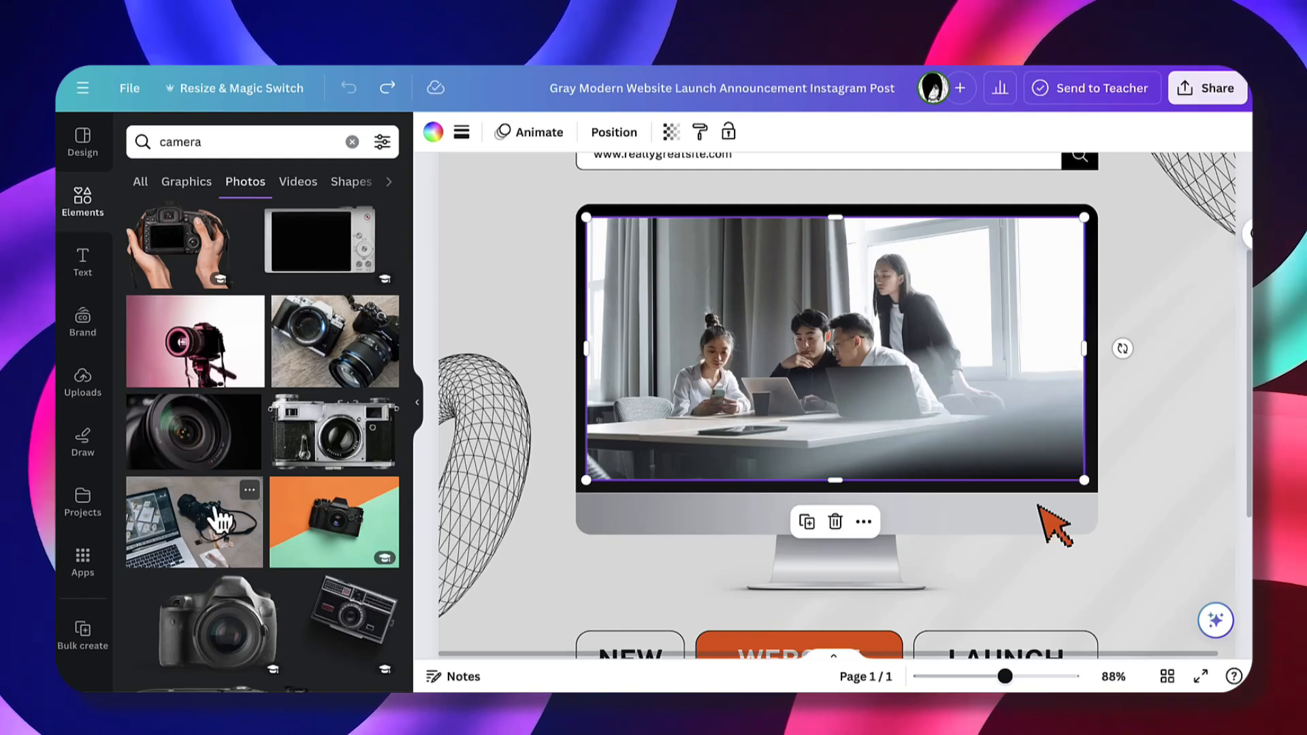
{"action": "left_click_drag", "start_coordinate": [199, 524], "coordinate": [704, 382]}
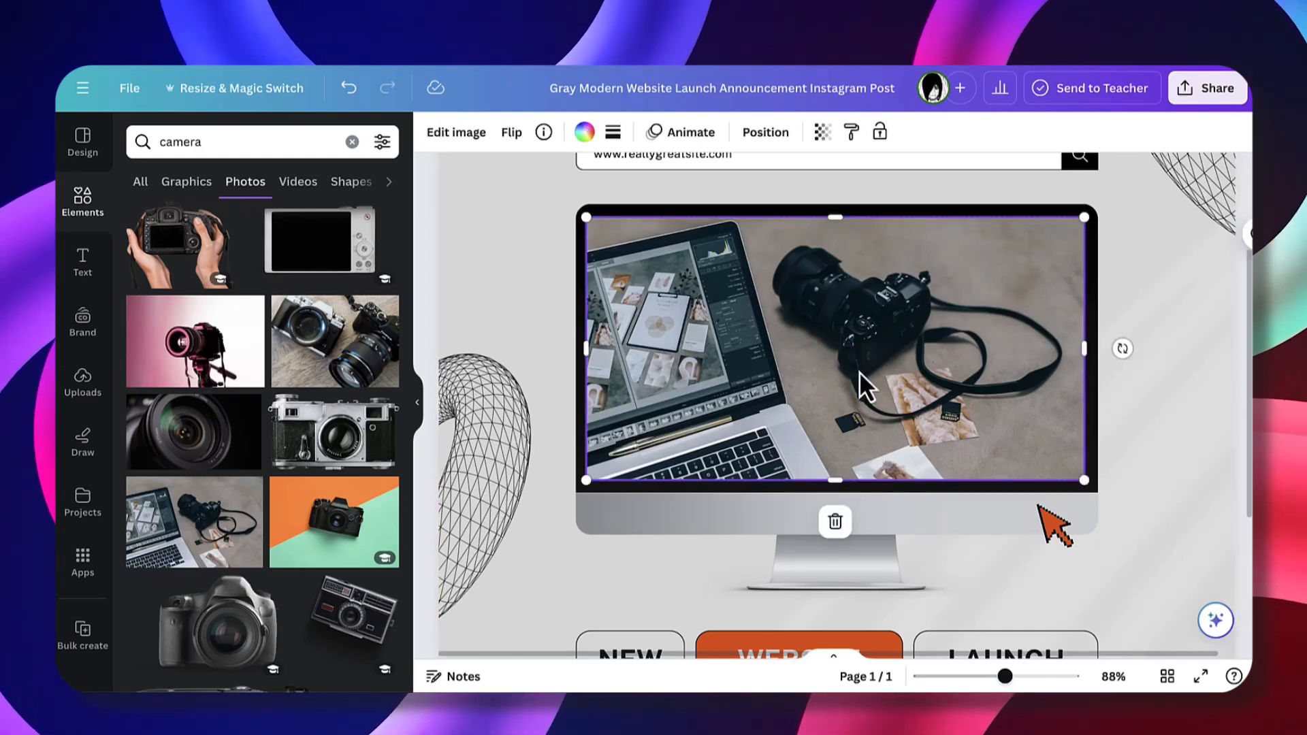
Look through the Magic Studio tools, filters and effects available for editing the monitor's photo.
{"action": "left_click", "coordinate": [455, 136]}
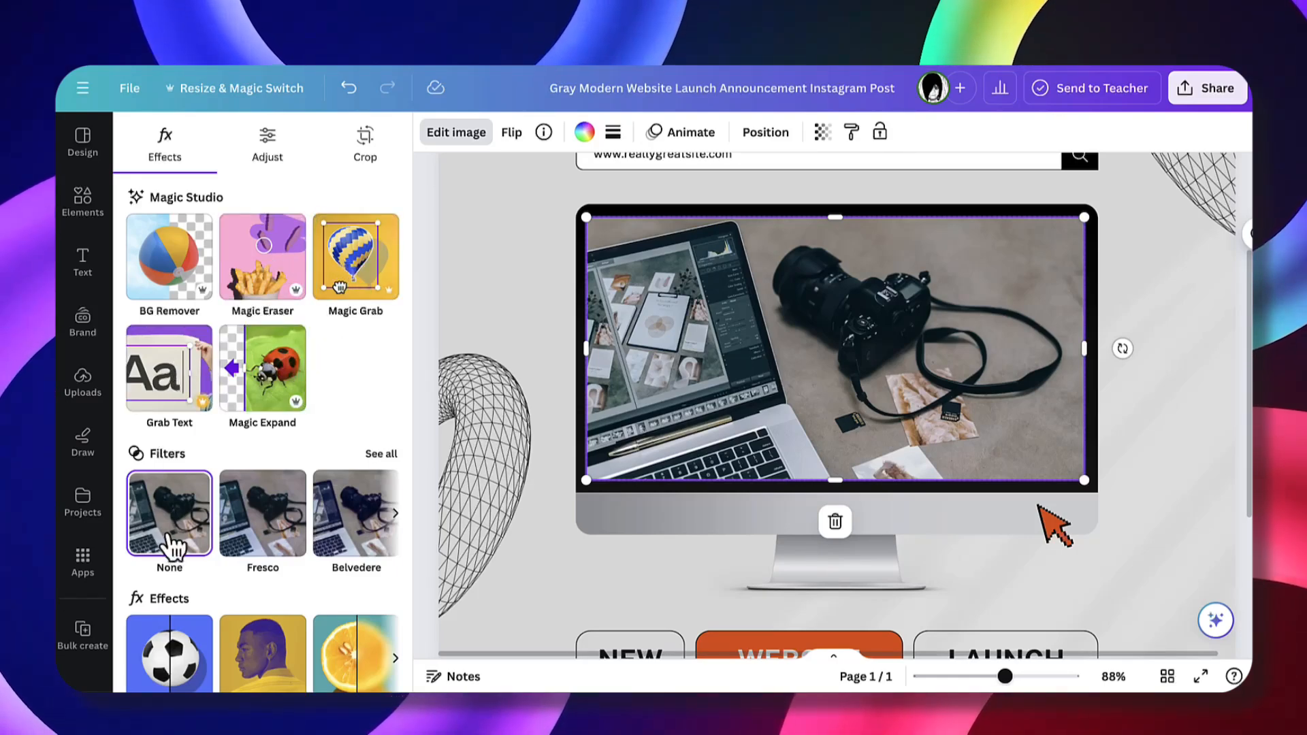
{"action": "scroll", "coordinate": [170, 545], "scroll_direction": "down", "scroll_amount": 3}
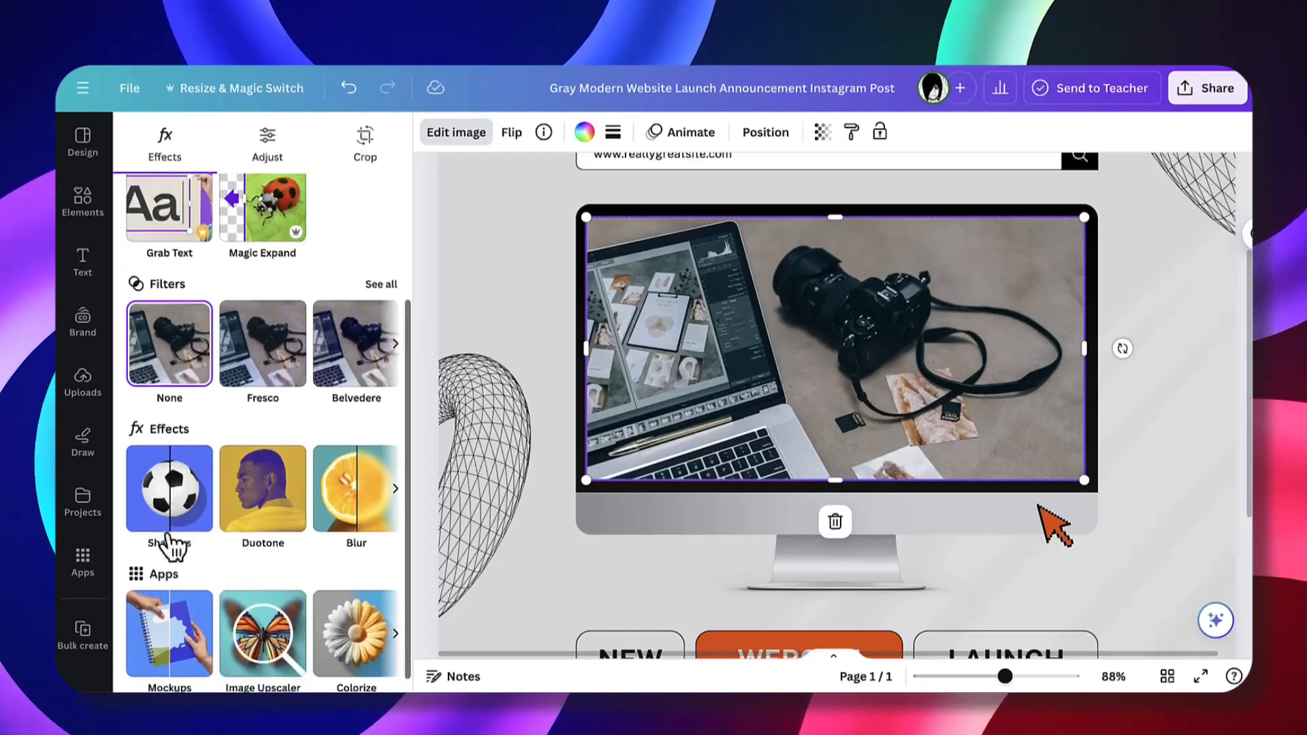
{"action": "scroll", "coordinate": [169, 543], "scroll_direction": "up", "scroll_amount": 3}
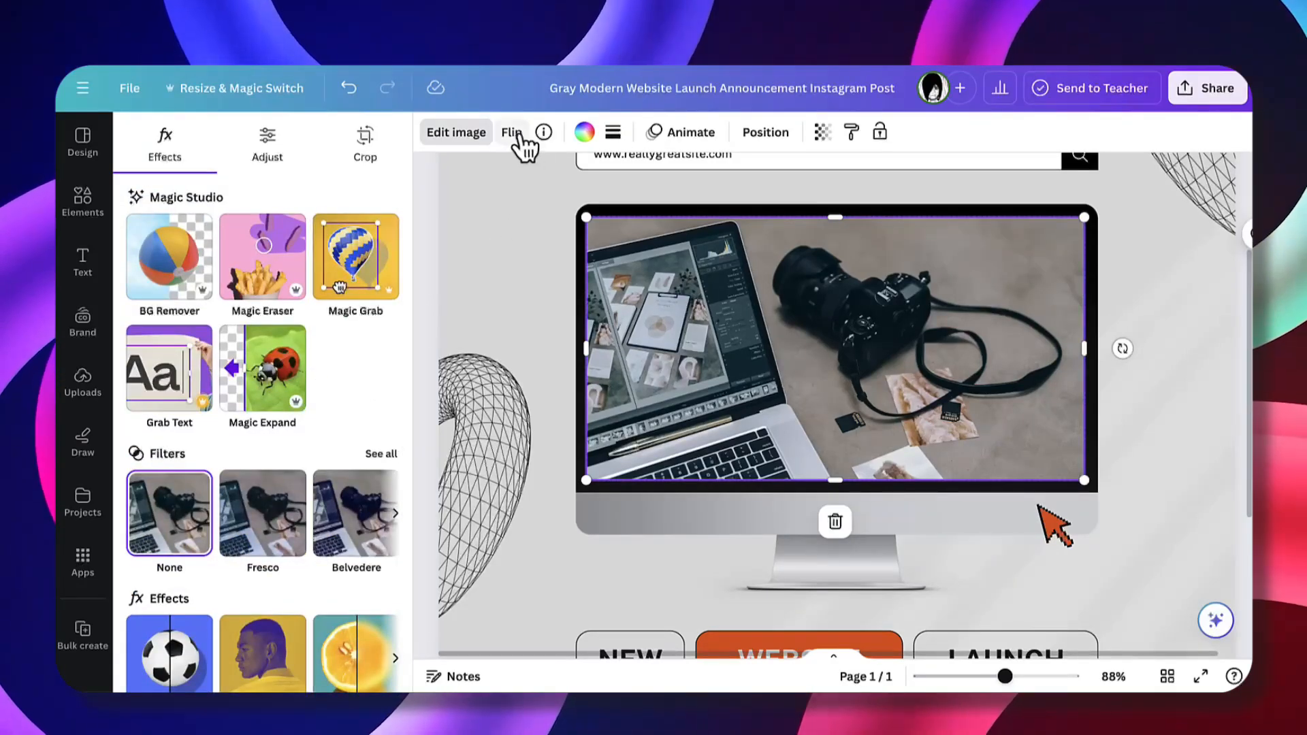
Examine the photo's colour options, its transparency at 100 and the copy style tool, selecting the web address bar.
{"action": "left_click", "coordinate": [584, 133]}
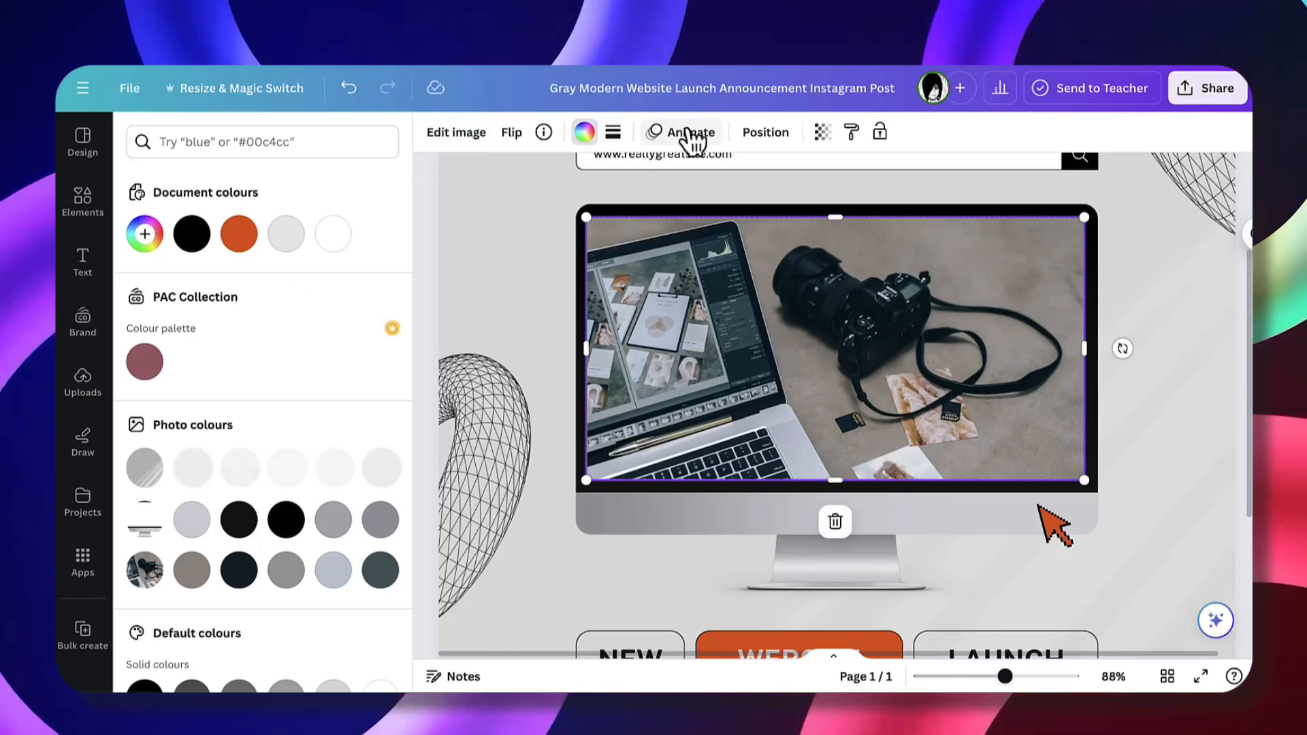
{"action": "left_click", "coordinate": [822, 132]}
{"action": "left_click_drag", "start_coordinate": [776, 211], "coordinate": [810, 210]}
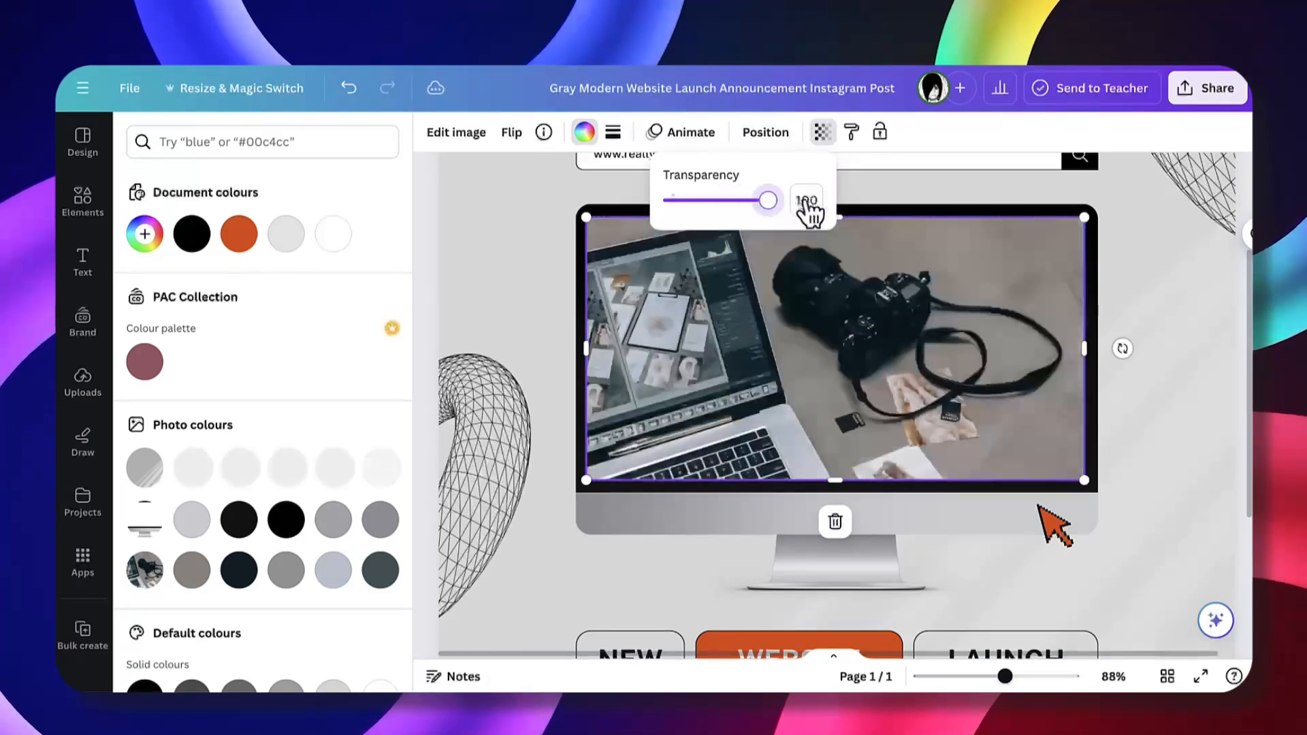
{"action": "left_click", "coordinate": [855, 139]}
{"action": "left_click", "coordinate": [912, 160]}
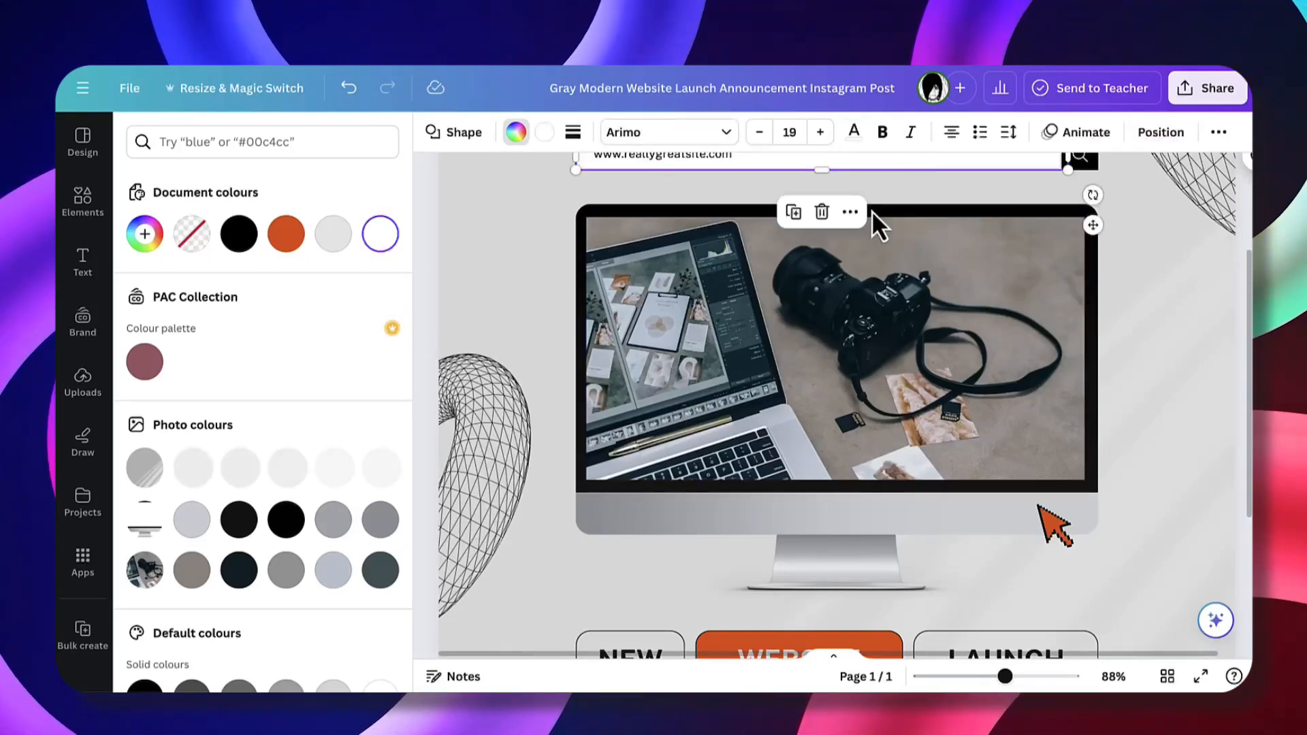
Examine the additional actions for the web address bar, such as layer, alignment, link and lock.
{"action": "left_click", "coordinate": [849, 212]}
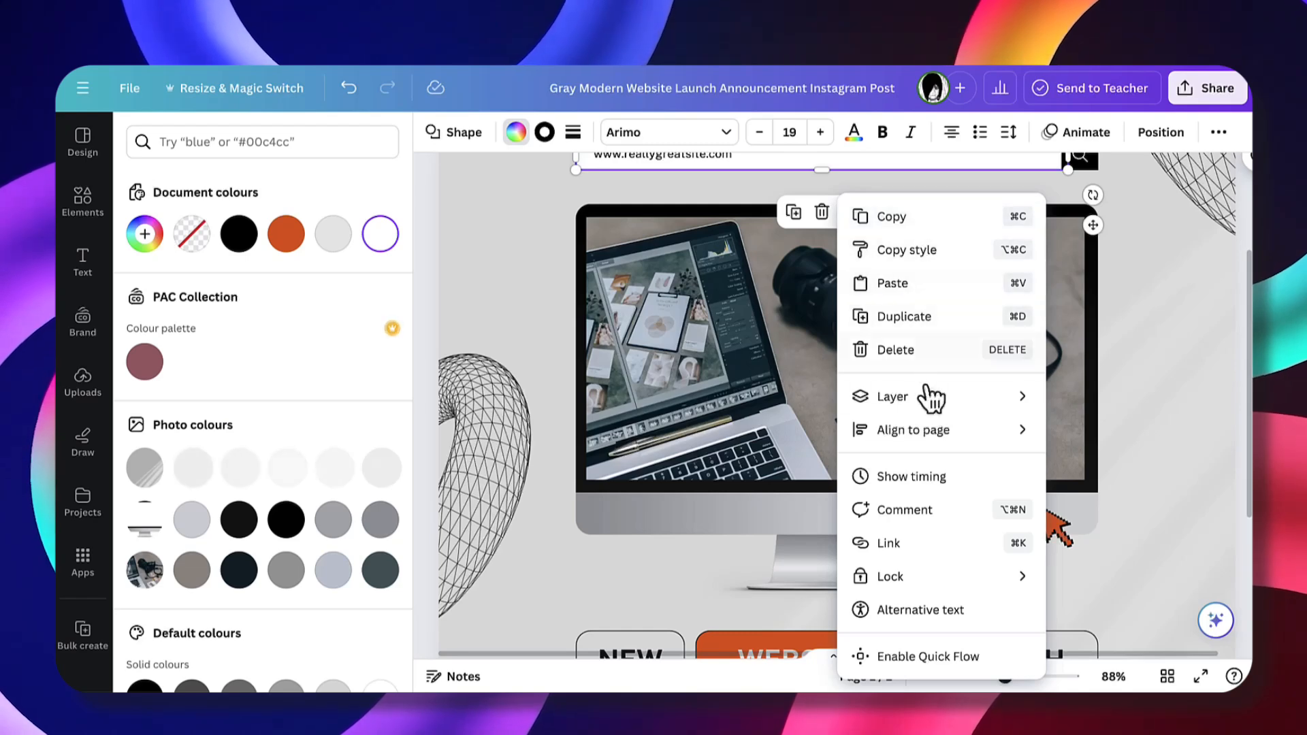
{"action": "mouse_move", "coordinate": [929, 407]}
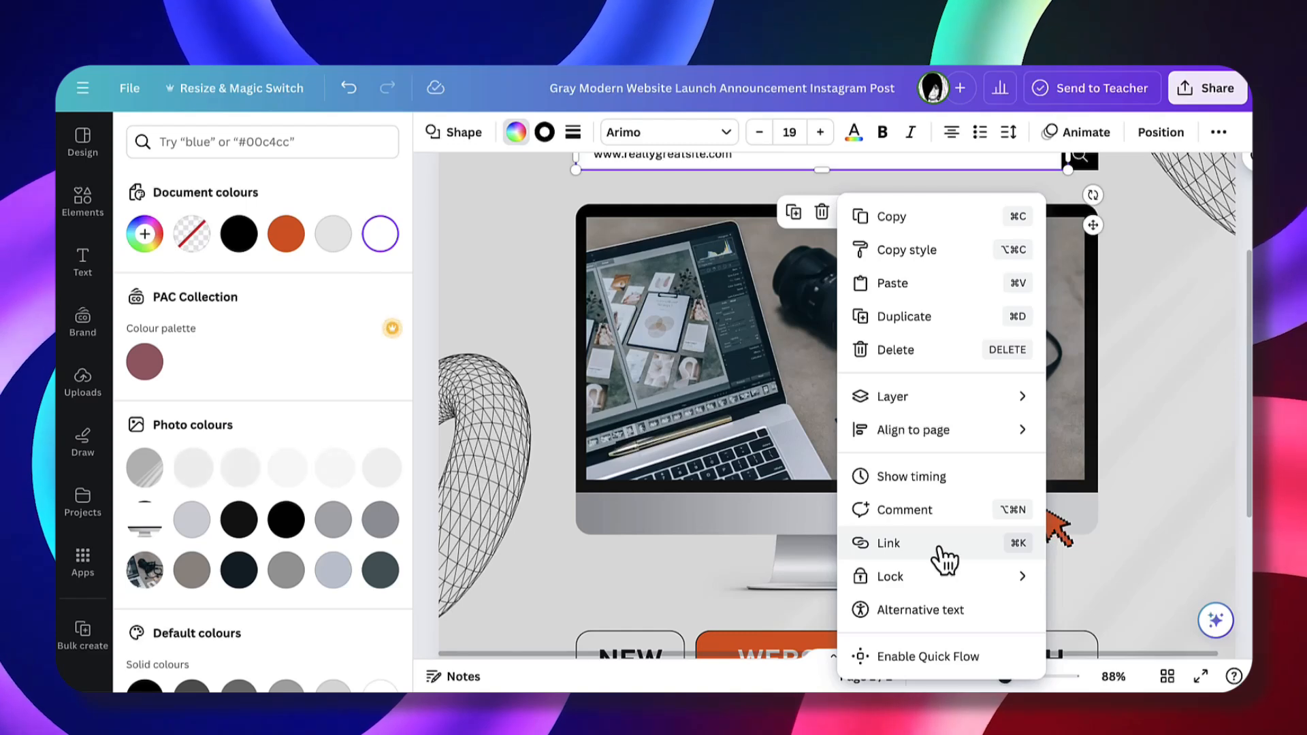
{"action": "left_click", "coordinate": [529, 350]}
Try shifting the monitor mockup slightly away from its photo and undo the move.
{"action": "left_click", "coordinate": [811, 529]}
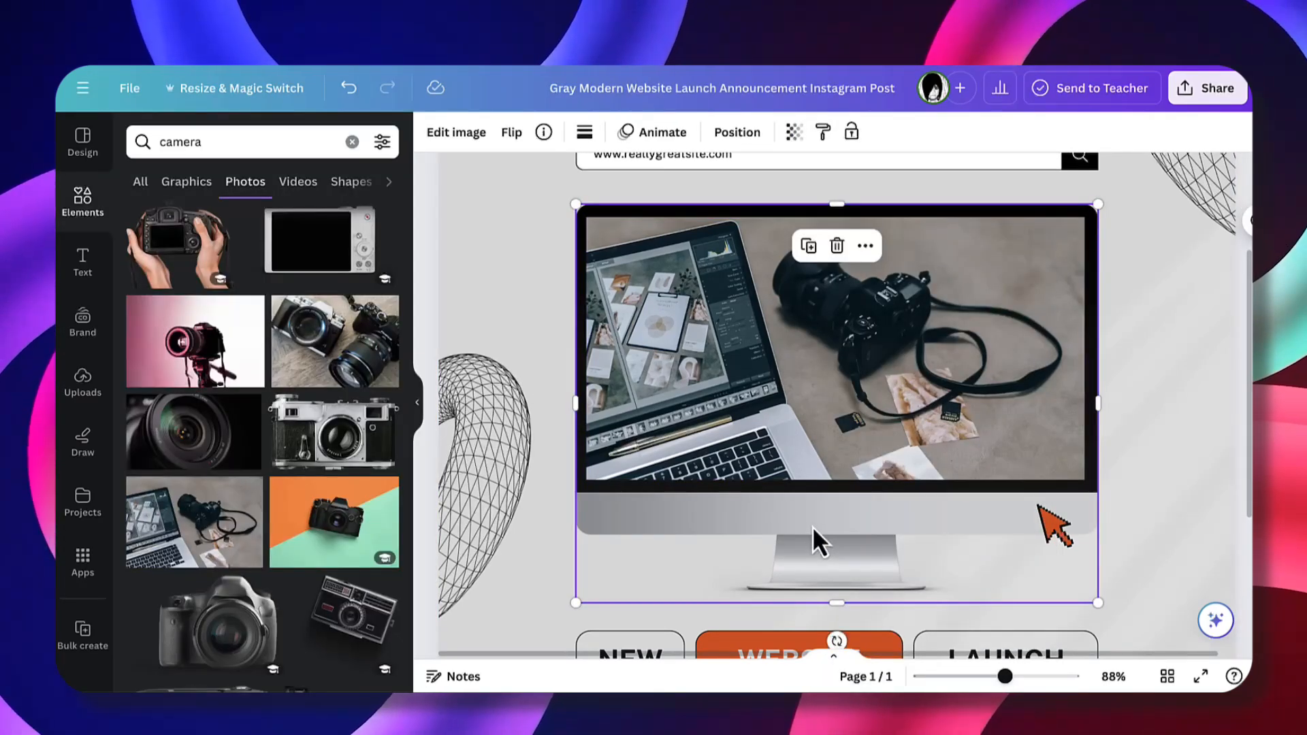
{"action": "mouse_move", "coordinate": [835, 524]}
{"action": "left_mouse_down"}
{"action": "mouse_move", "coordinate": [791, 525]}
{"action": "mouse_move", "coordinate": [821, 528]}
{"action": "left_mouse_up"}
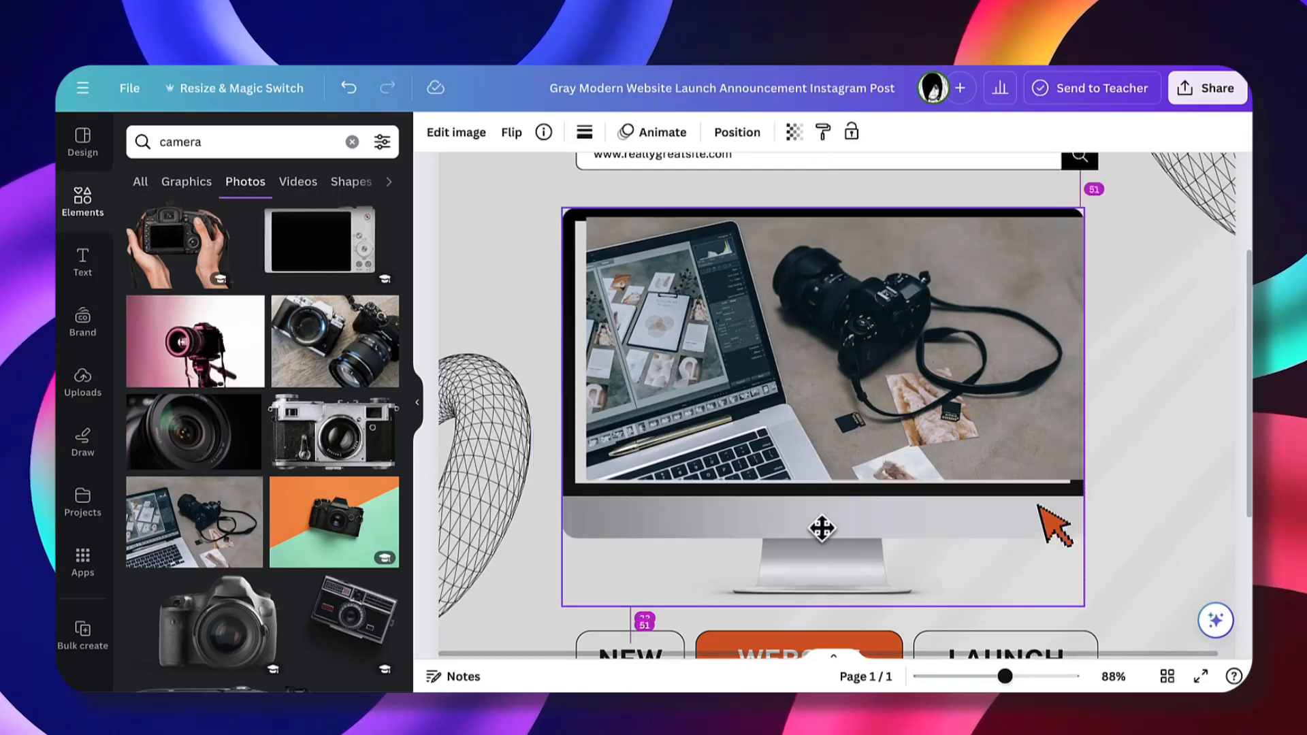
{"action": "key", "text": "ctrl+z"}
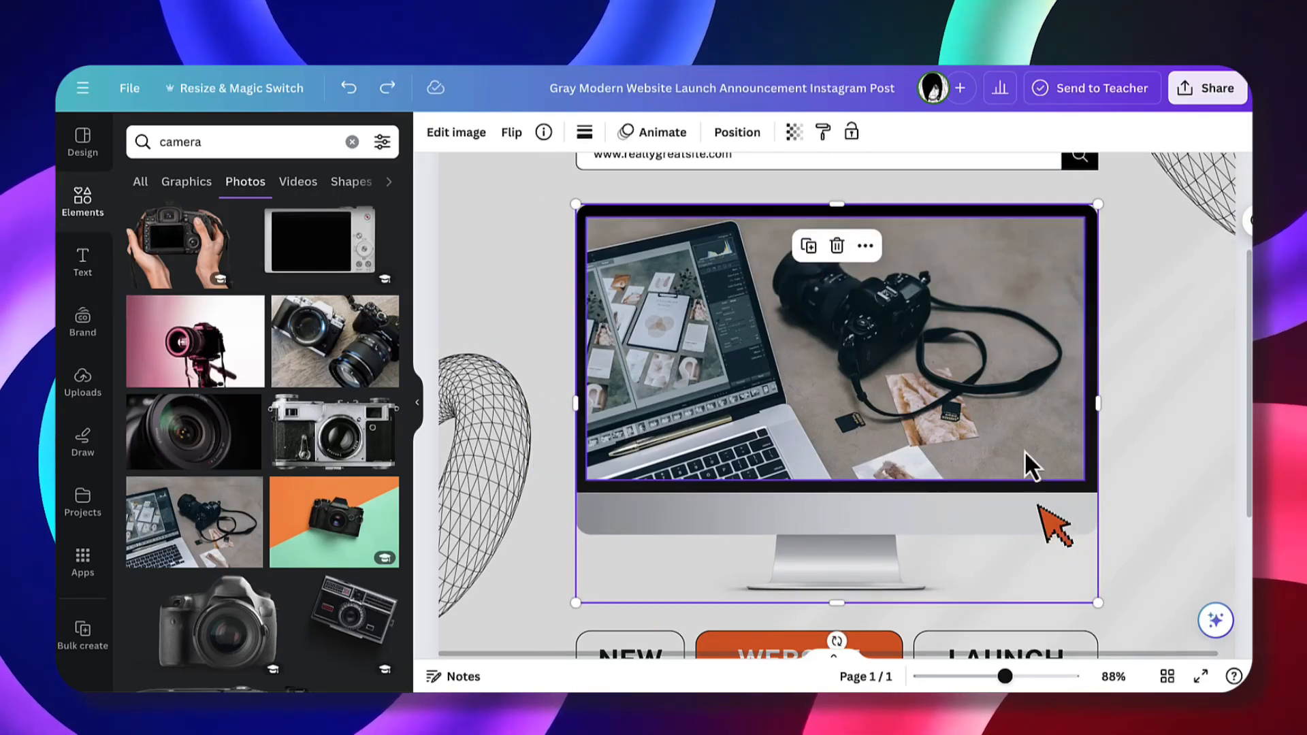
Move the orange arrow graphic onto the laptop's screen in the photo.
{"action": "left_click", "coordinate": [1059, 532]}
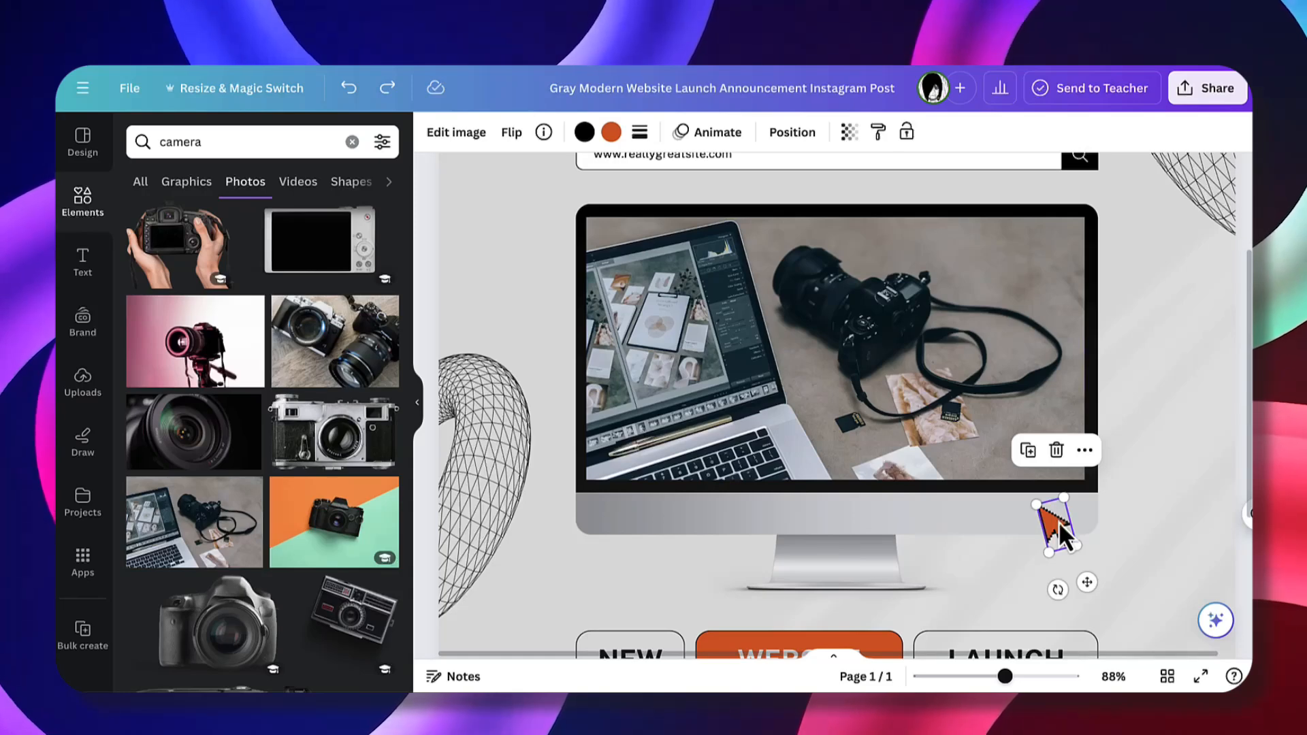
{"action": "left_click_drag", "start_coordinate": [1060, 537], "coordinate": [674, 344]}
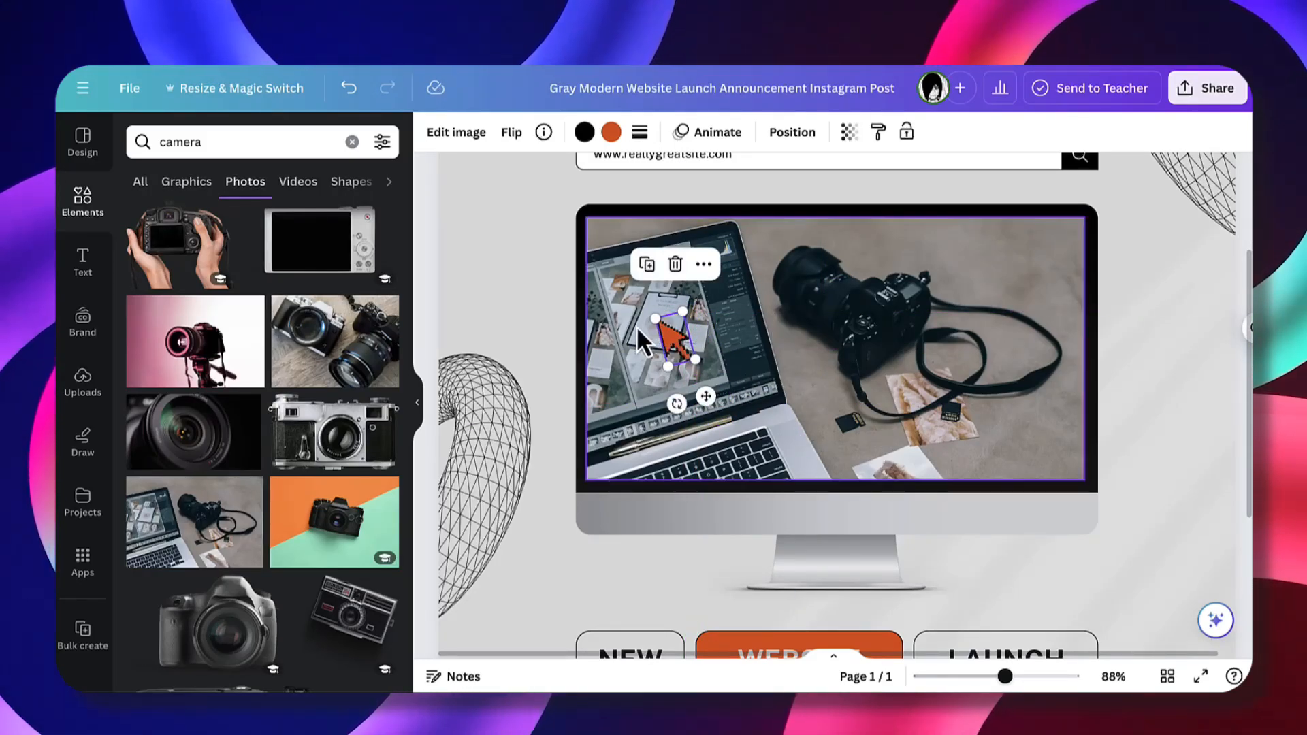
{"action": "left_click", "coordinate": [1175, 329]}
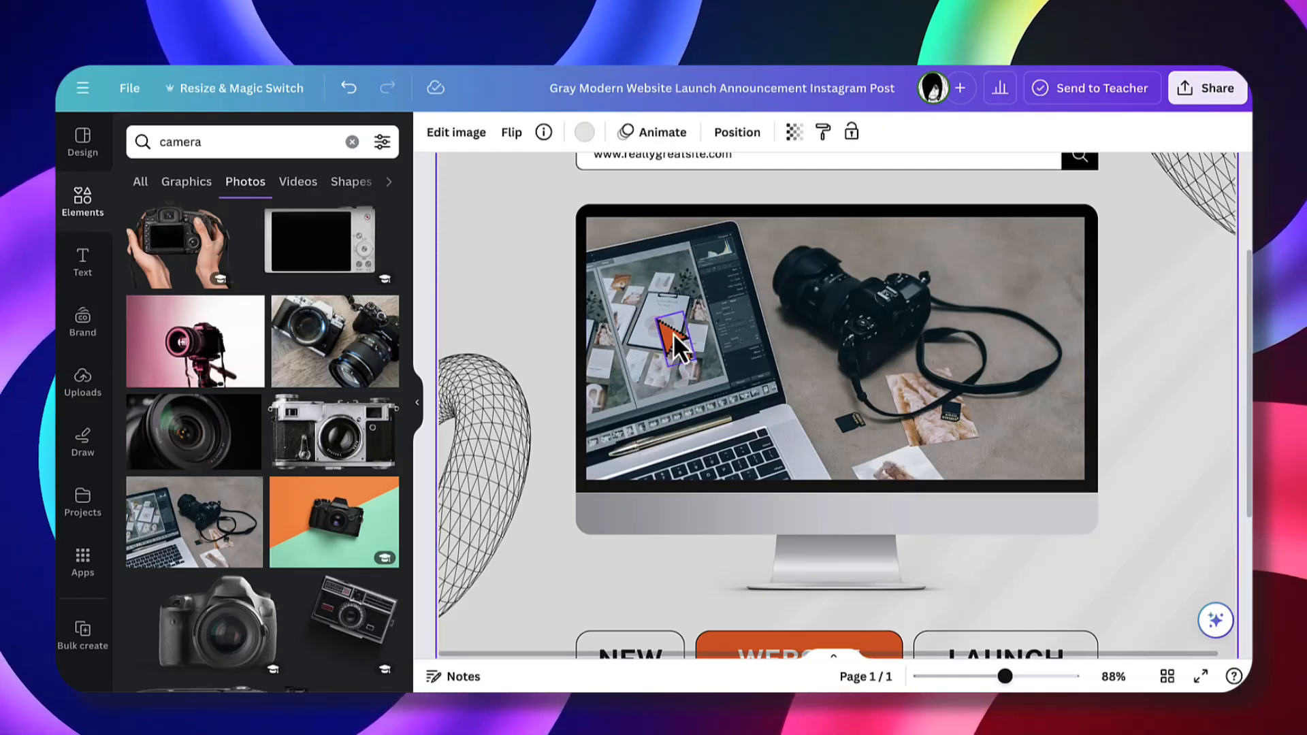
Replace the web address text above the monitor with "freestuffdaily".
{"action": "scroll", "coordinate": [1176, 389], "scroll_direction": "up", "scroll_amount": 2}
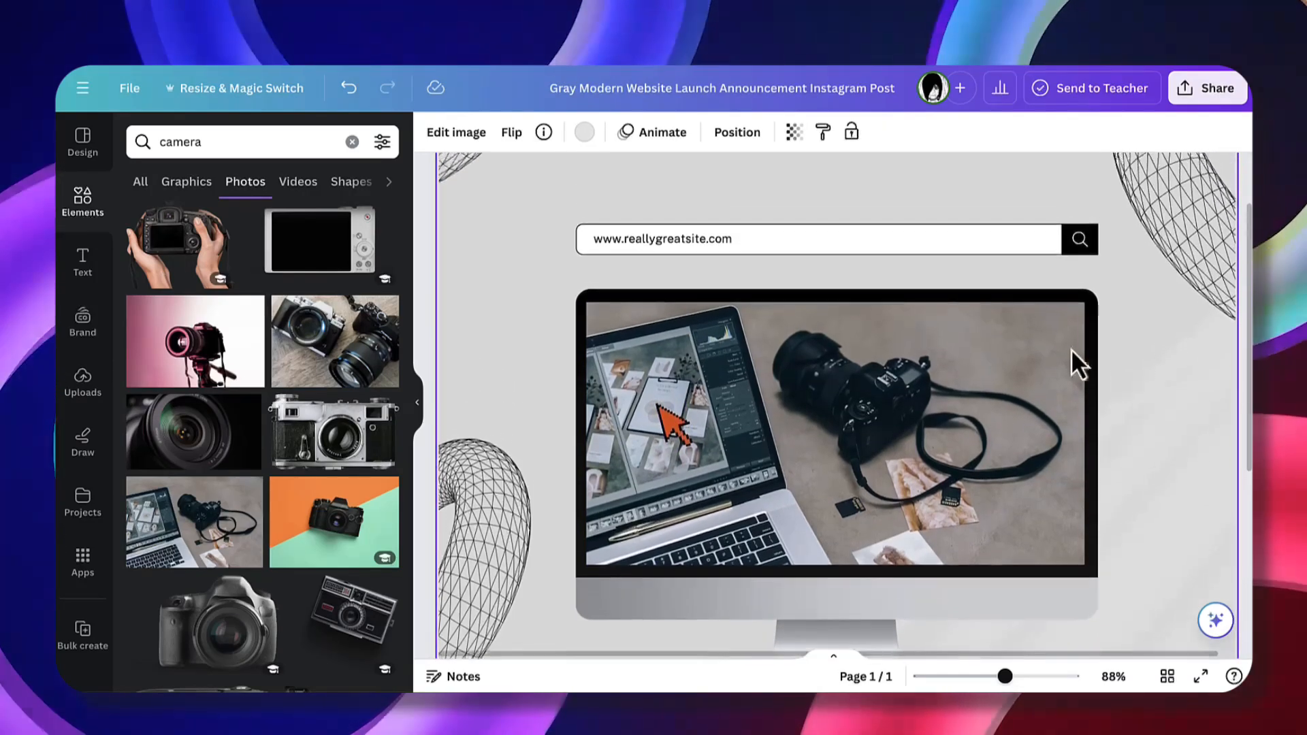
{"action": "double_click", "coordinate": [695, 240]}
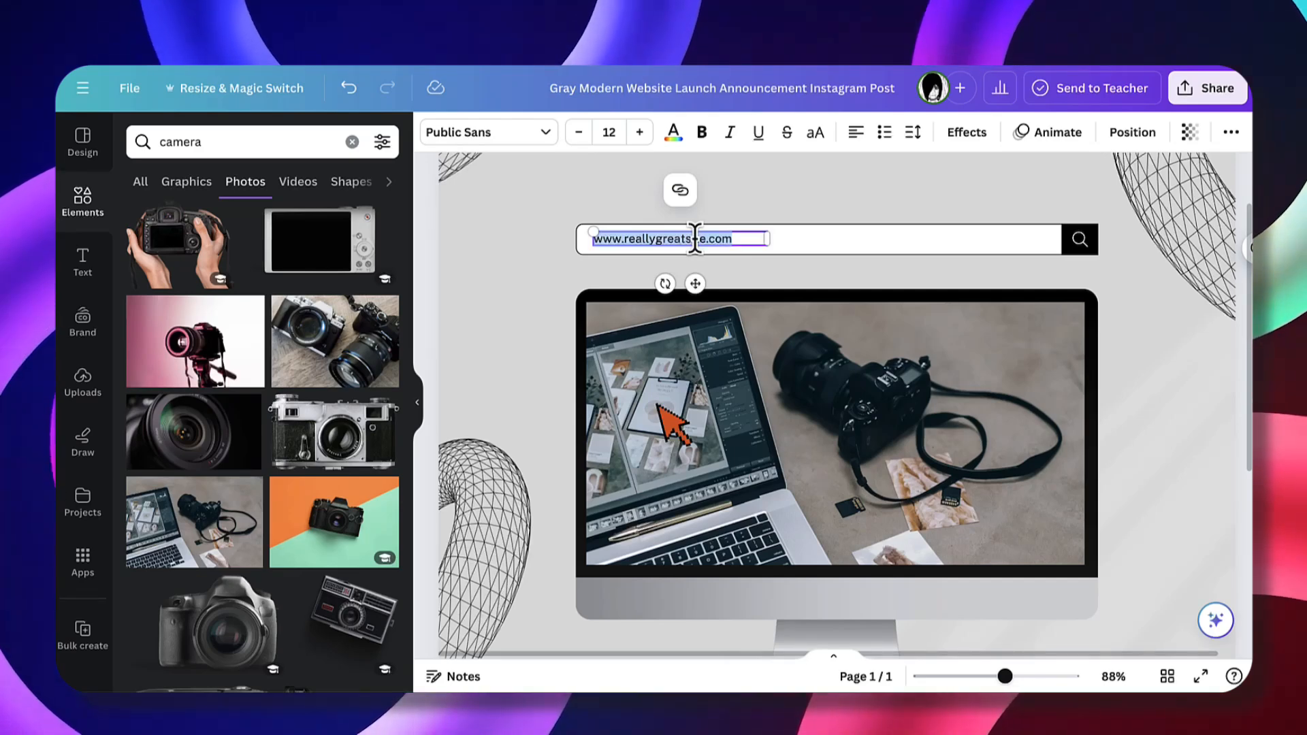
{"action": "type", "text": "Treestuffdaily"}
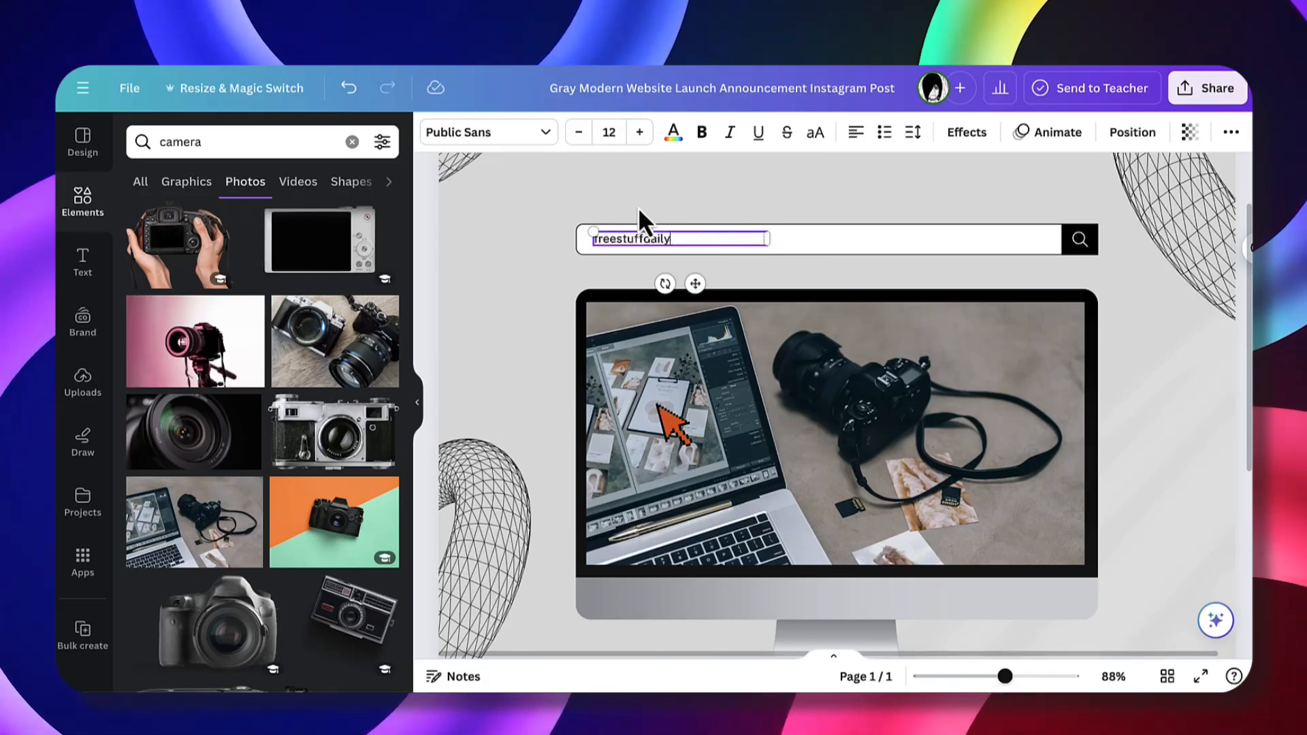
{"action": "left_click", "coordinate": [513, 305]}
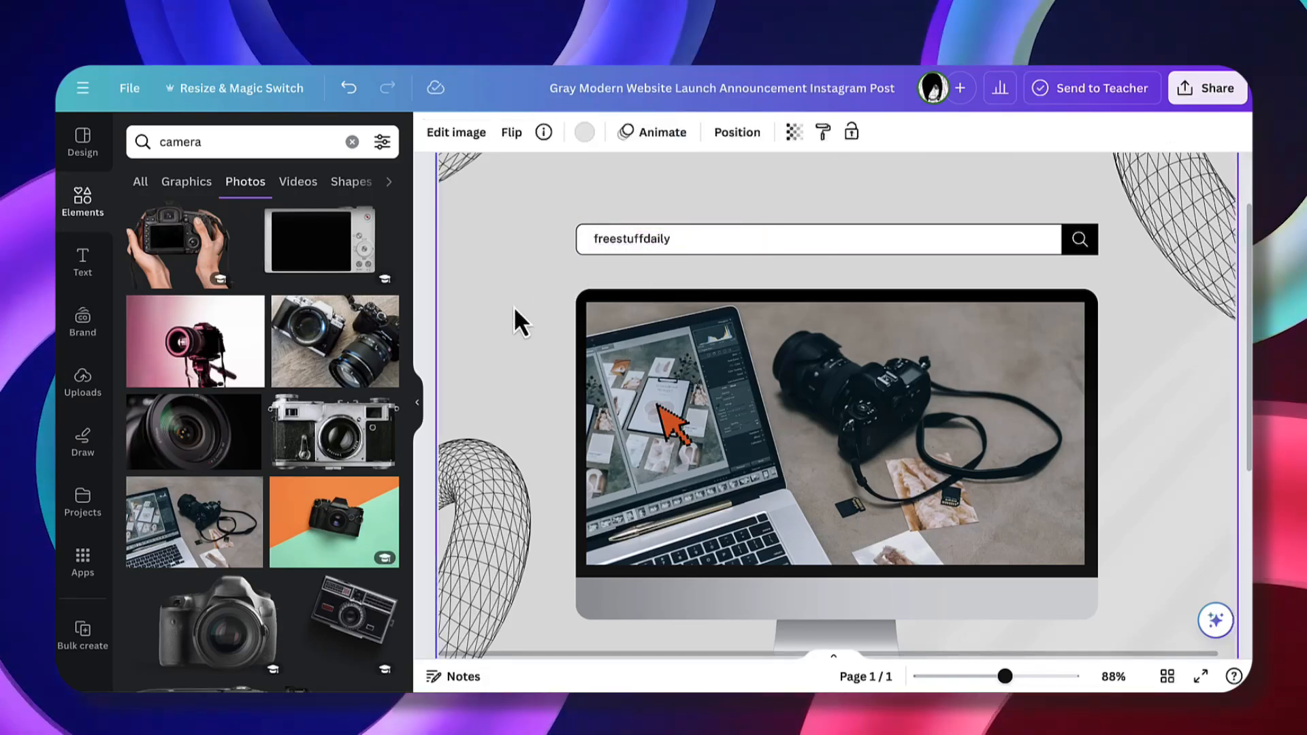
Set the web address text's font to Bobby Jones and its size to 16.
{"action": "left_click", "coordinate": [607, 241]}
{"action": "double_click", "coordinate": [630, 240]}
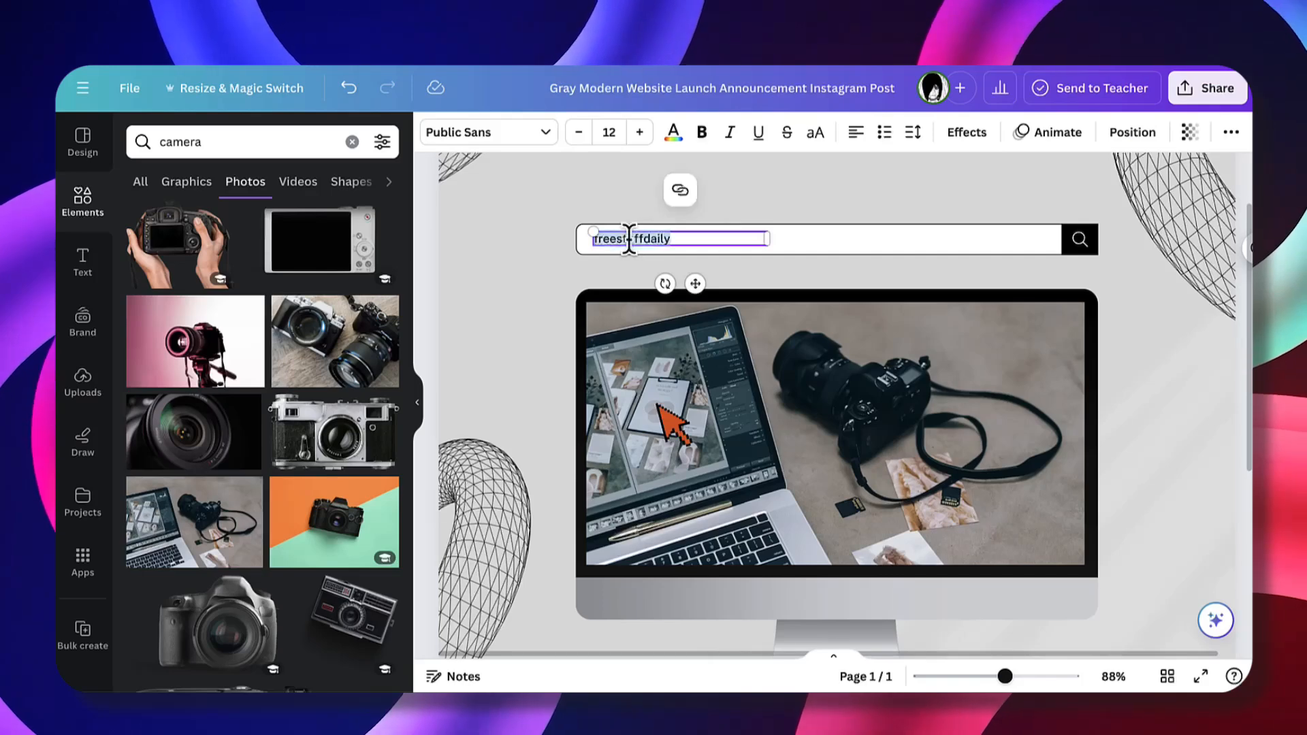
{"action": "left_click", "coordinate": [548, 136]}
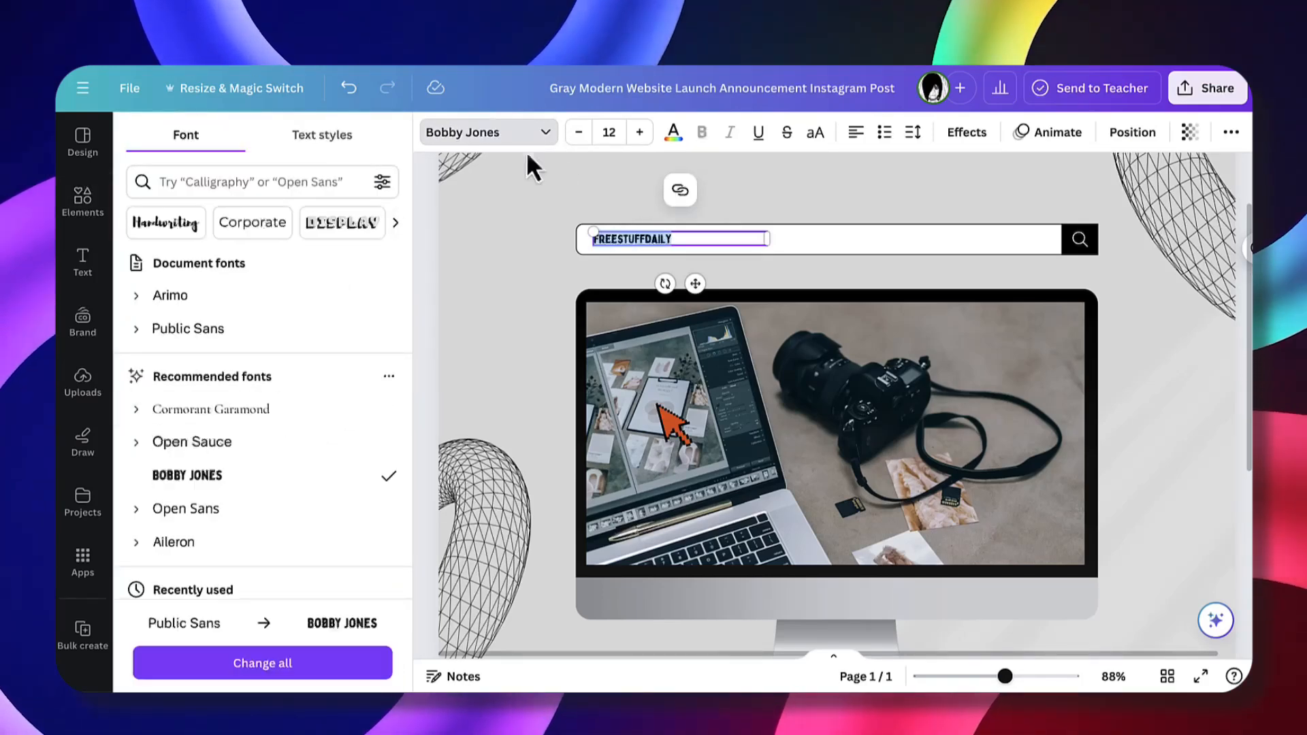
{"action": "left_click", "coordinate": [640, 132]}
{"action": "left_click", "coordinate": [640, 133]}
{"action": "left_click", "coordinate": [639, 133]}
{"action": "left_click", "coordinate": [640, 133]}
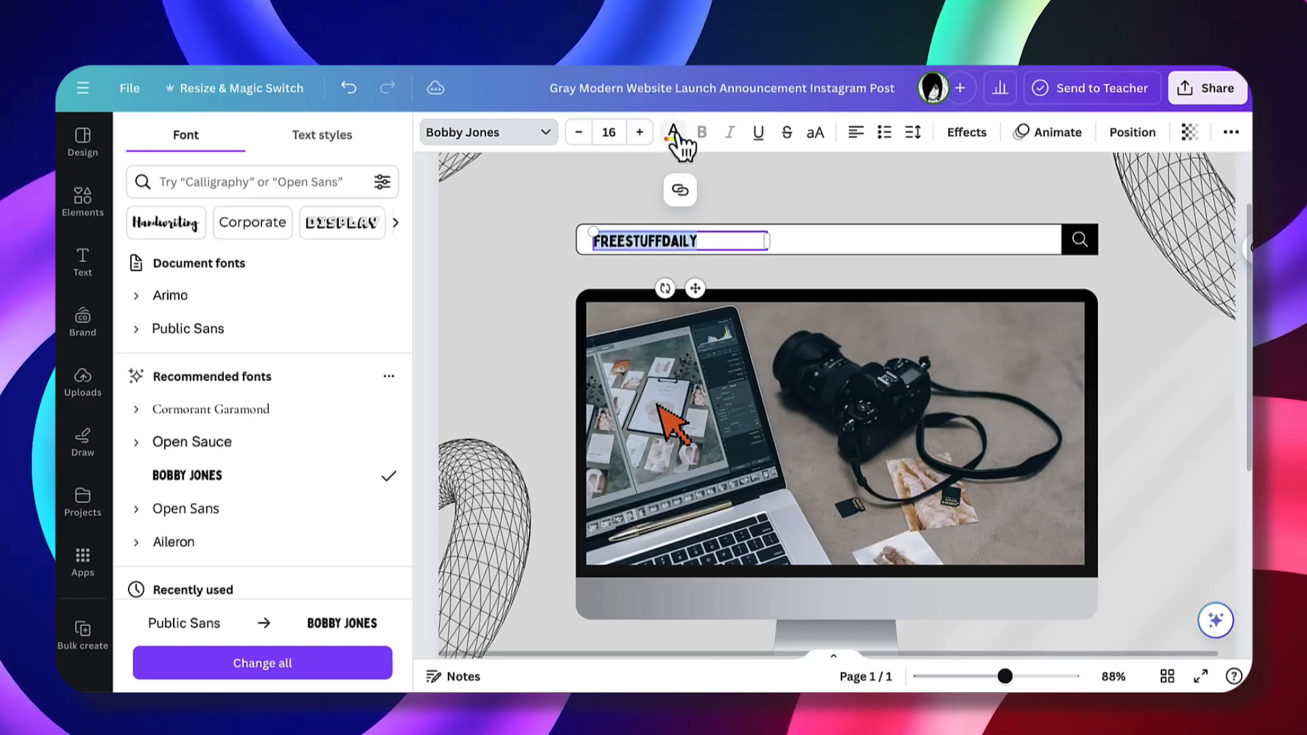
Recolour the web address text bright red and move it to the middle of the search bar.
{"action": "left_click", "coordinate": [673, 132]}
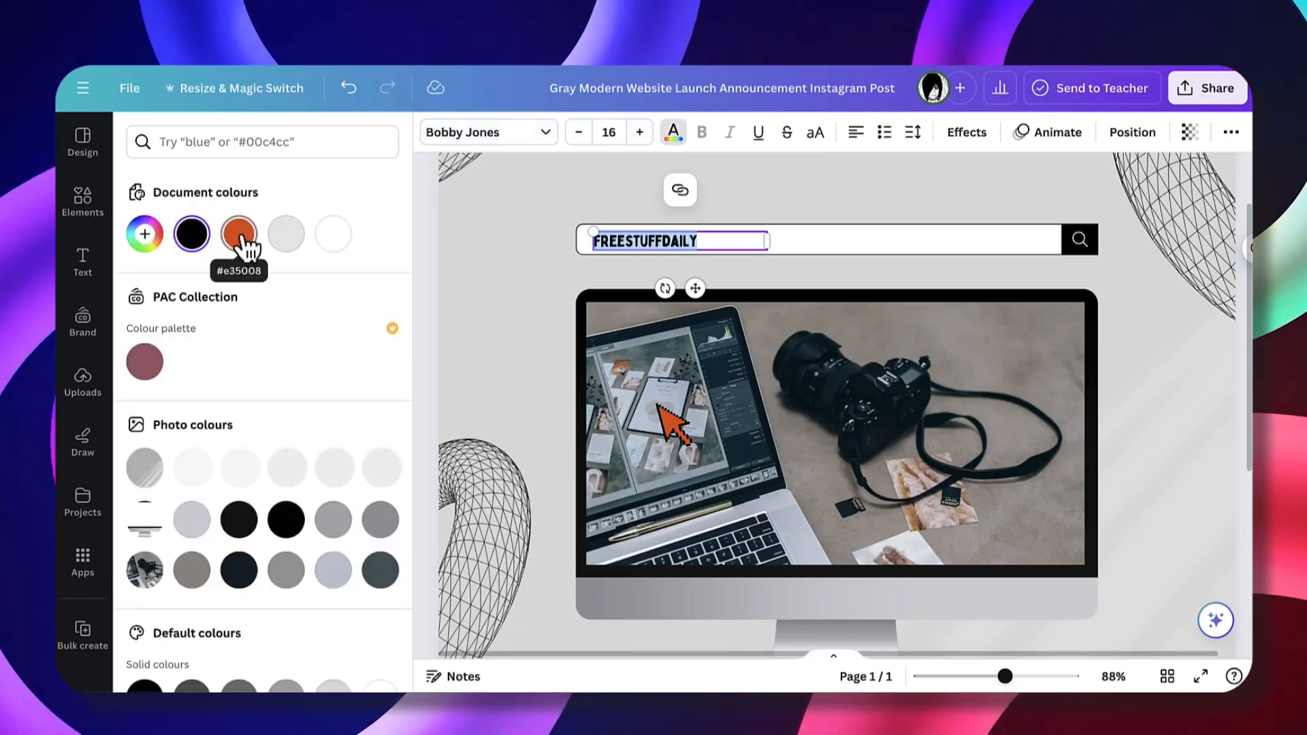
{"action": "scroll", "coordinate": [244, 263], "scroll_direction": "down", "scroll_amount": 1}
{"action": "scroll", "coordinate": [244, 262], "scroll_direction": "up", "scroll_amount": 1}
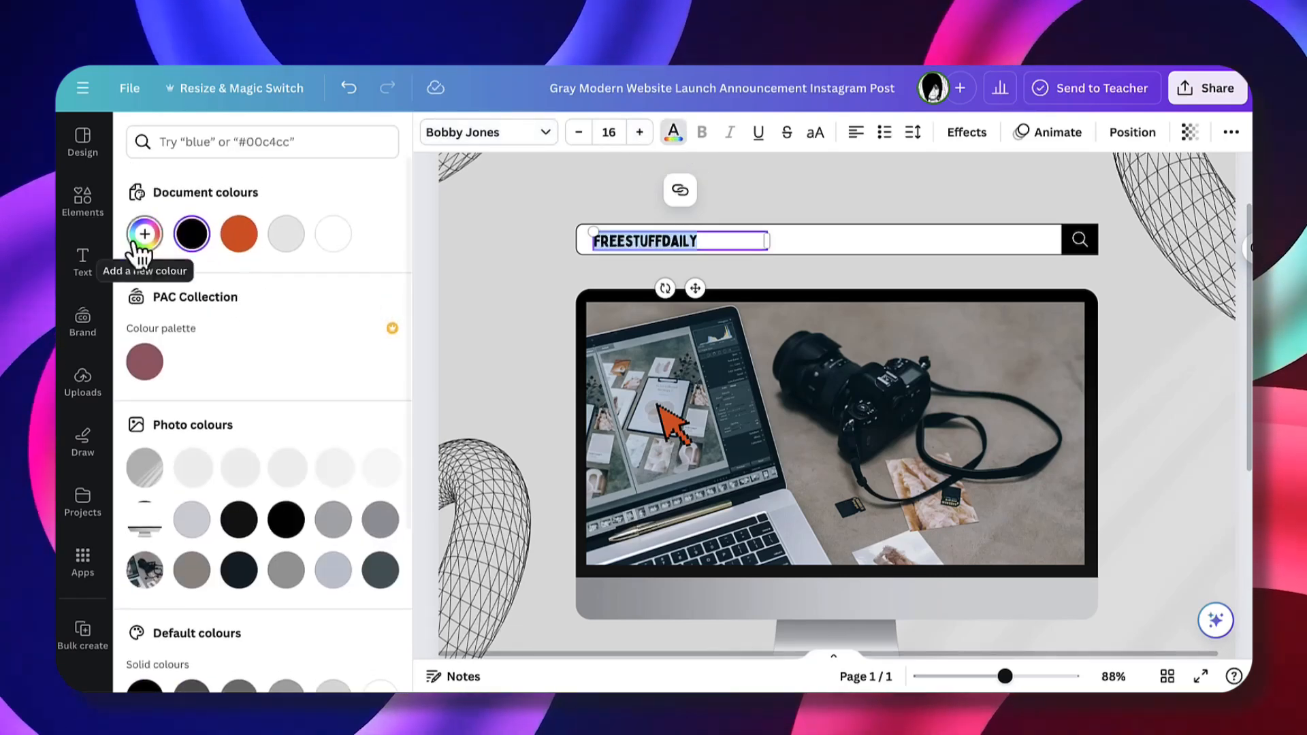
{"action": "left_click", "coordinate": [144, 233]}
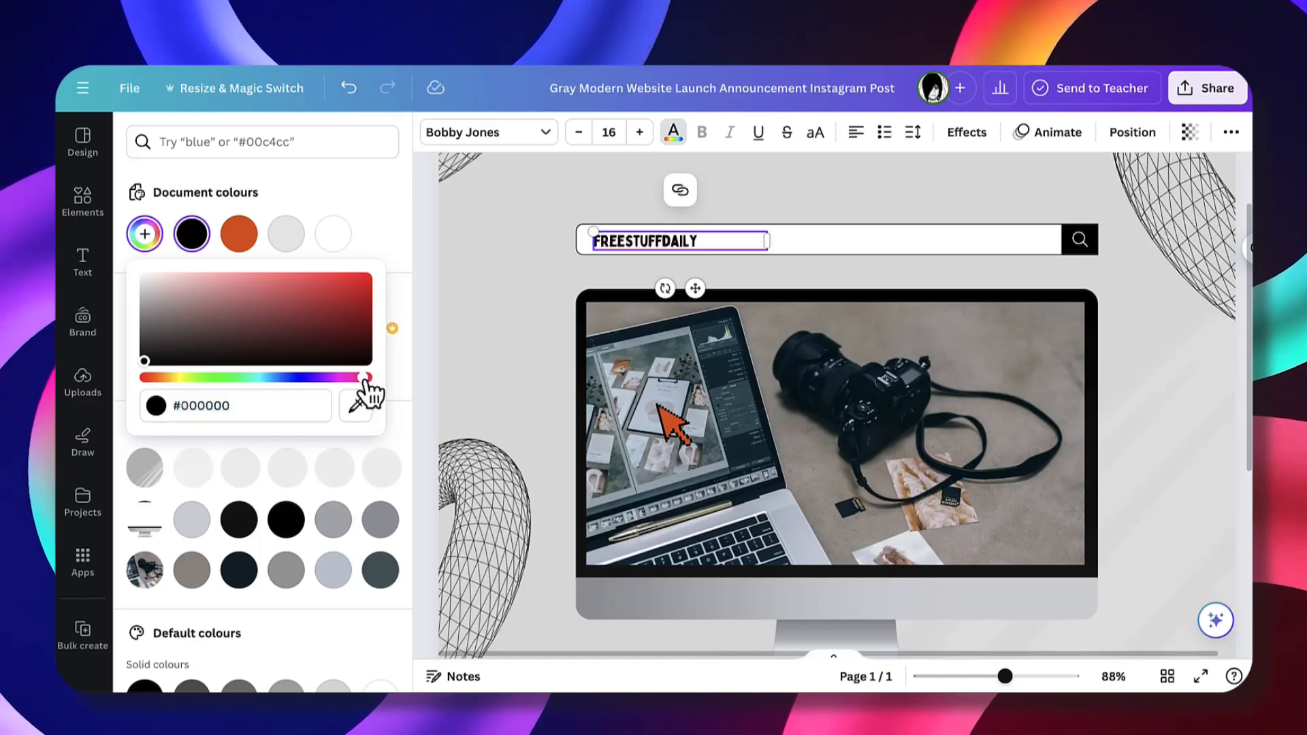
{"action": "left_click", "coordinate": [366, 277]}
{"action": "left_click", "coordinate": [642, 242]}
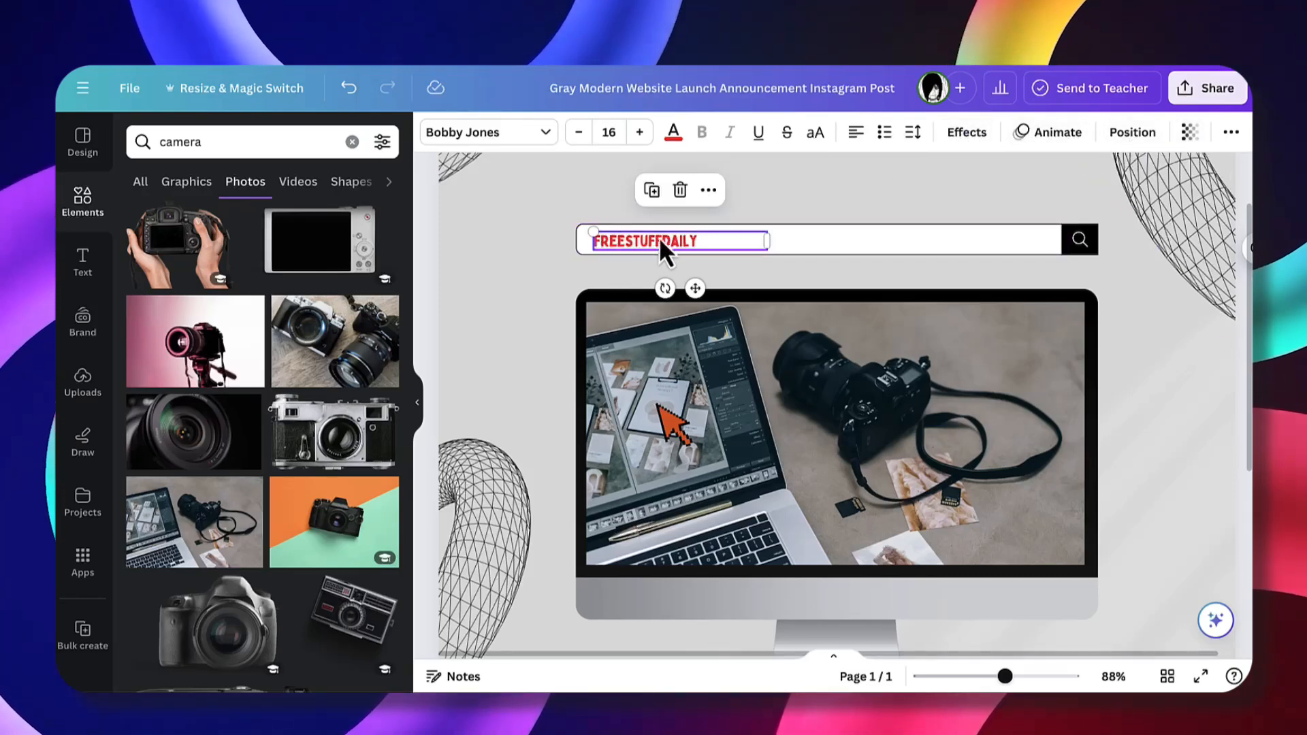
{"action": "left_click_drag", "start_coordinate": [674, 239], "coordinate": [851, 241]}
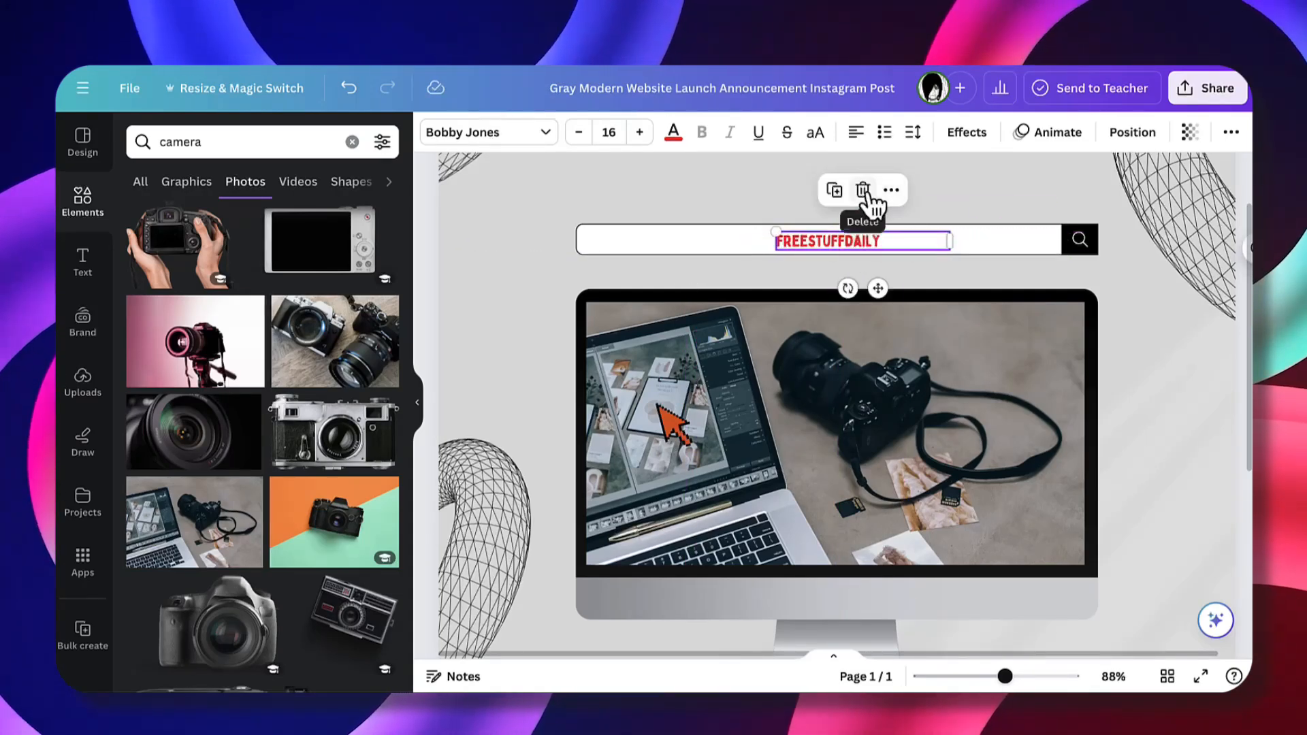
{"action": "left_click", "coordinate": [891, 191]}
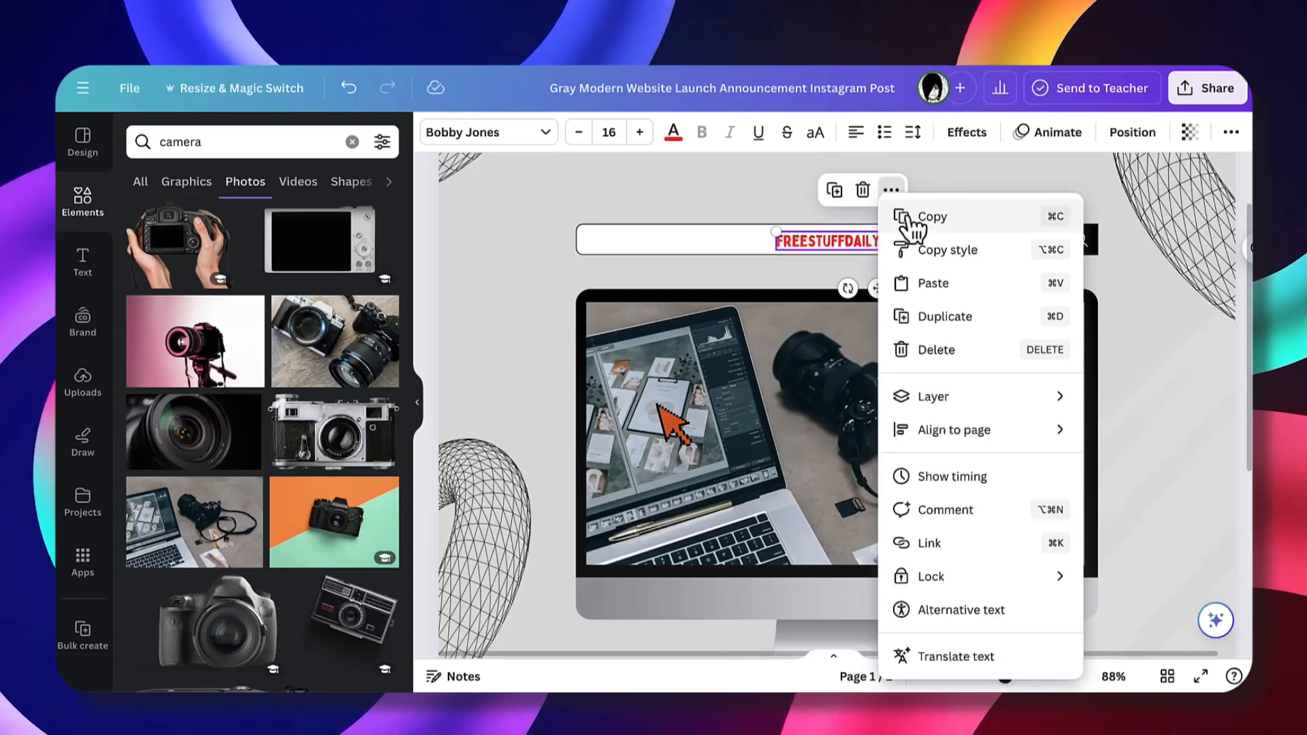
{"action": "mouse_move", "coordinate": [954, 396]}
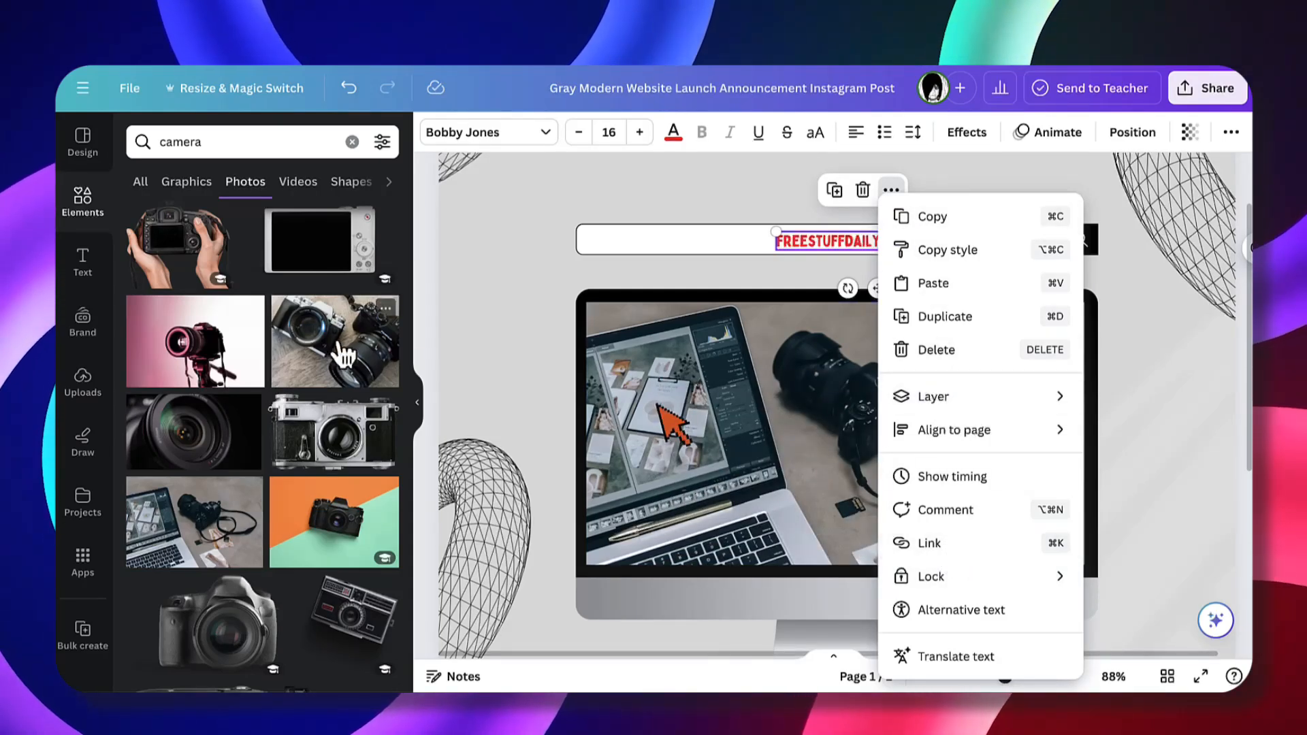
{"action": "left_click", "coordinate": [463, 353]}
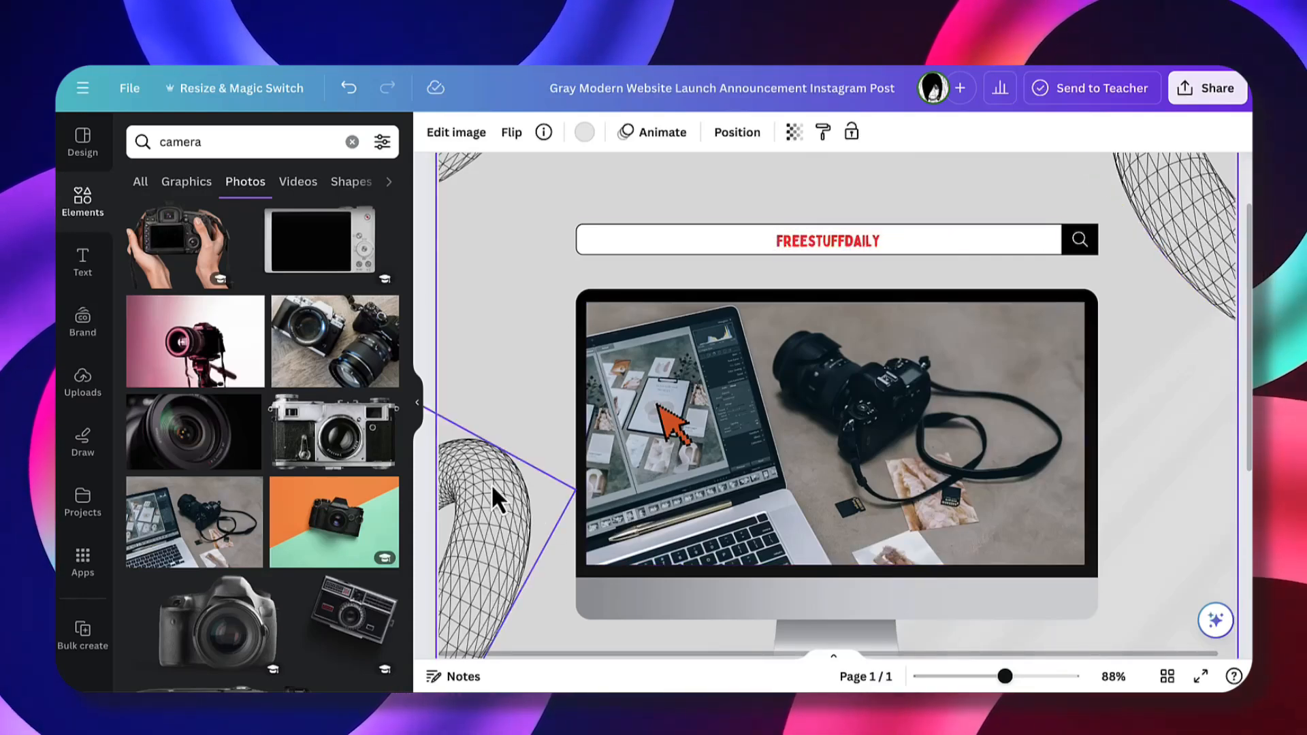
Move the black wireframe ring up beside the monitor's left edge and recolour it pink with #EC79F2.
{"action": "left_click", "coordinate": [490, 538]}
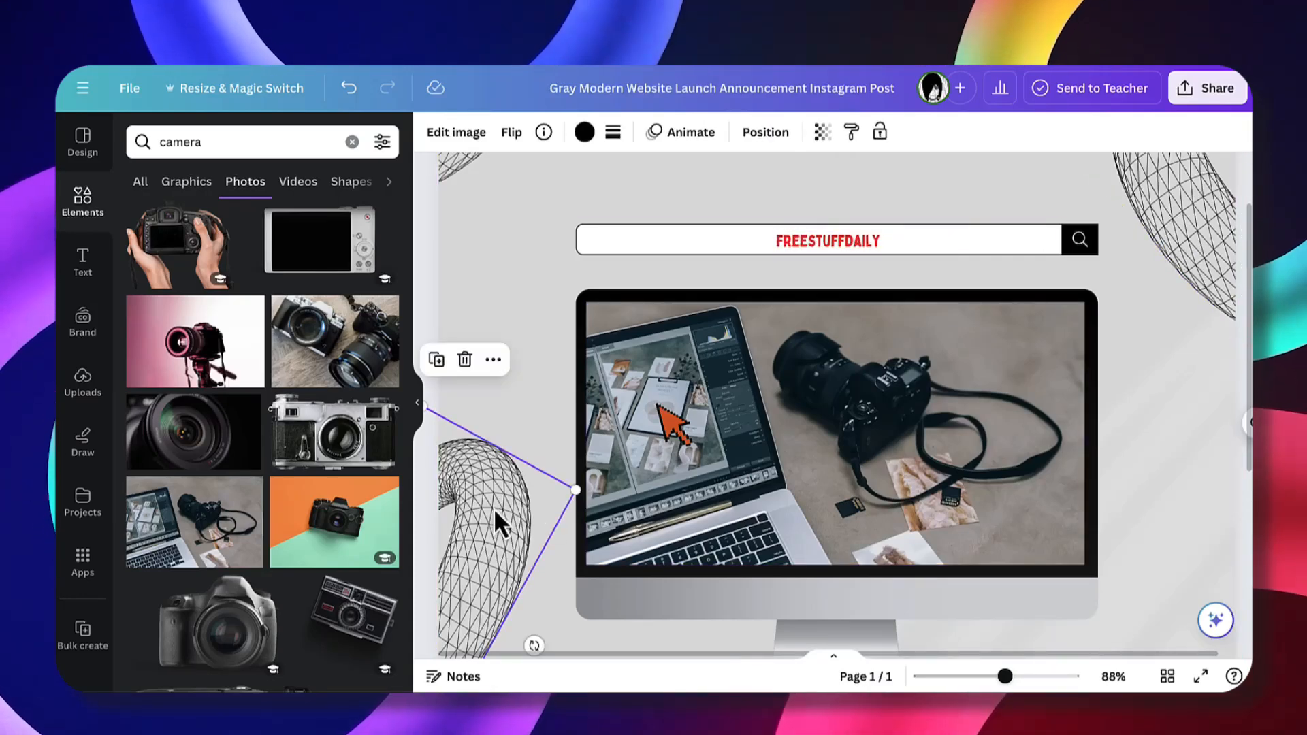
{"action": "left_click_drag", "start_coordinate": [498, 508], "coordinate": [602, 373]}
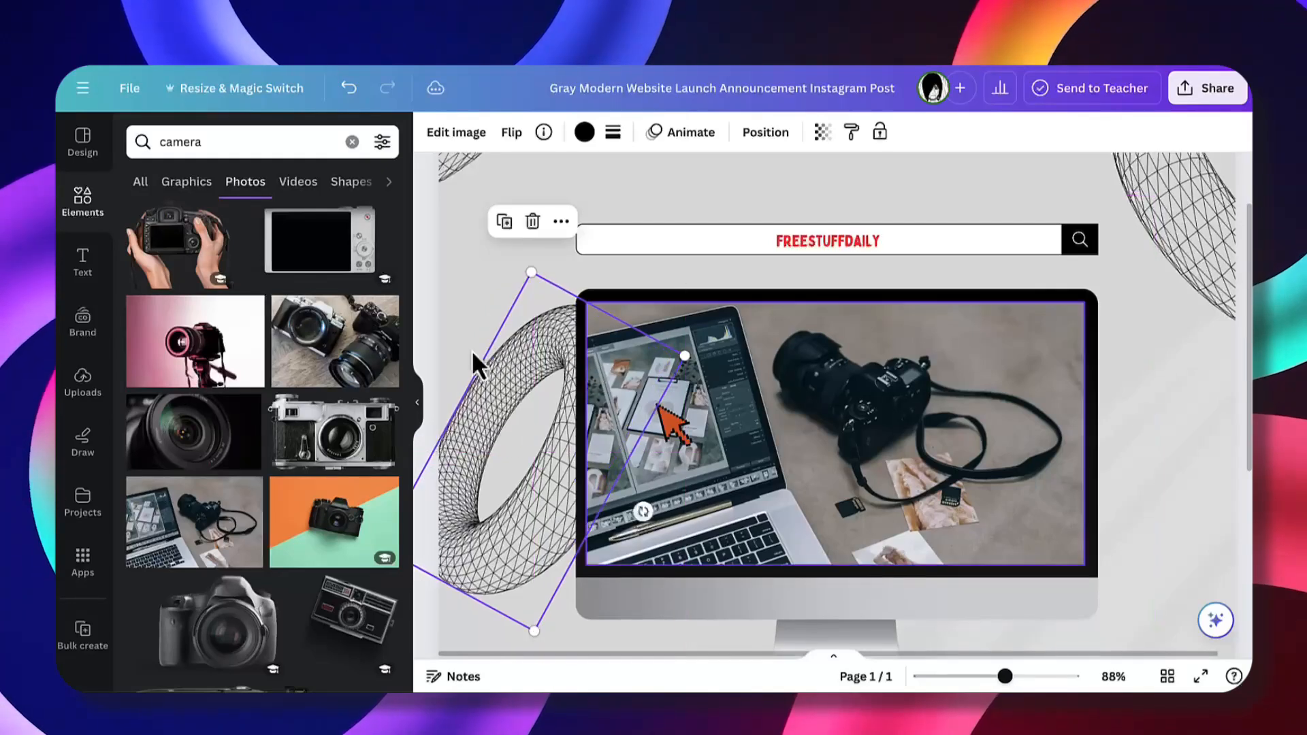
{"action": "left_click", "coordinate": [587, 133]}
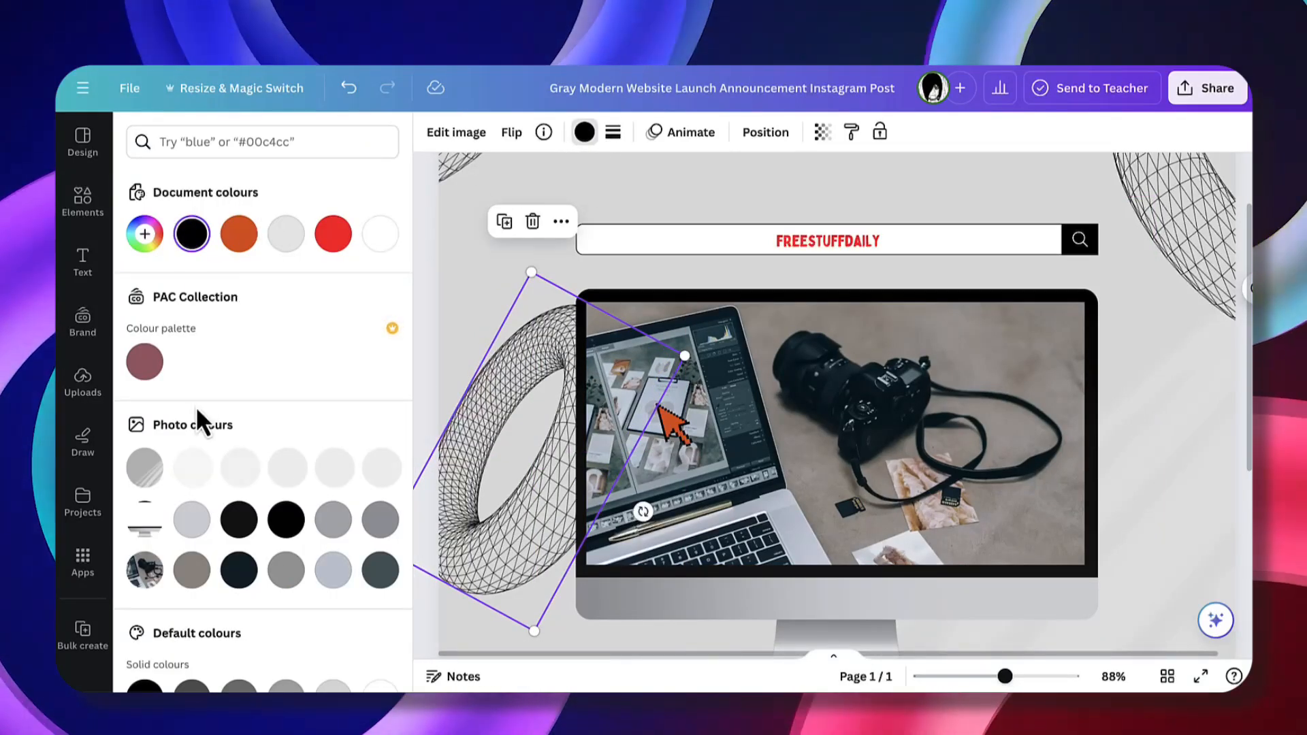
{"action": "left_click", "coordinate": [145, 234]}
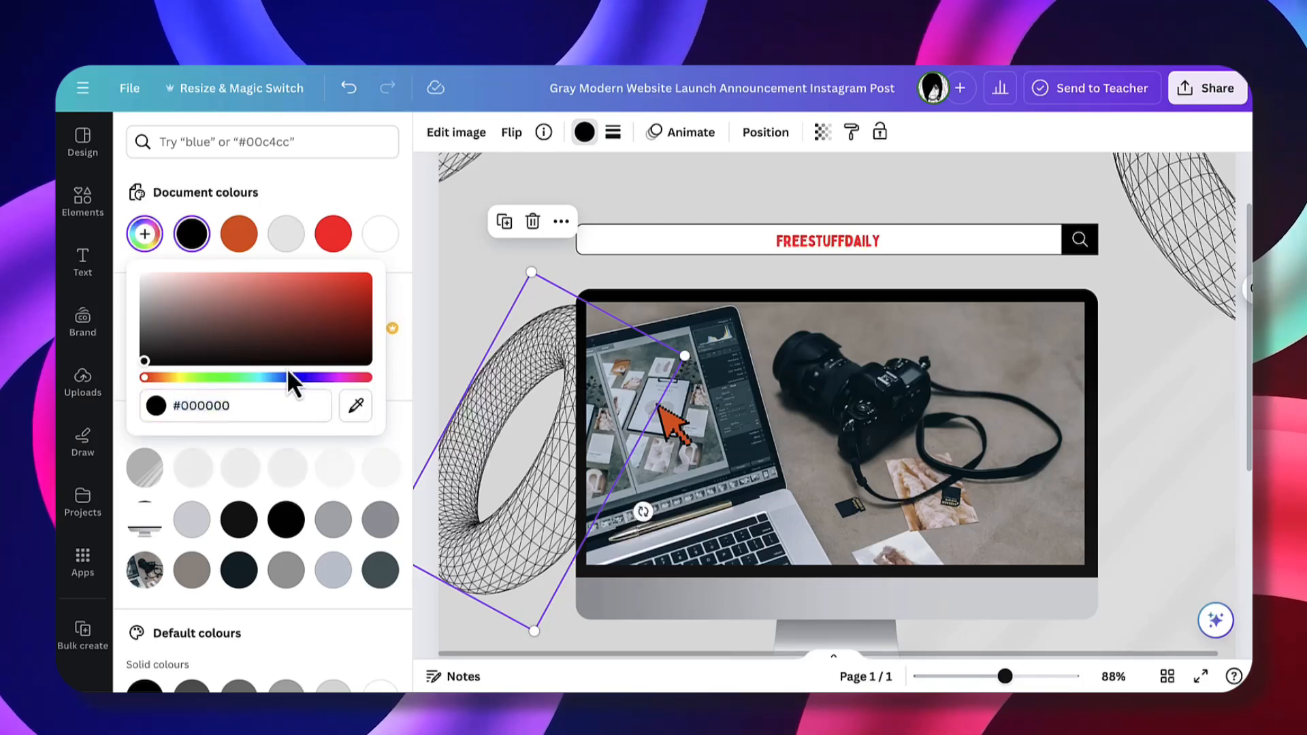
{"action": "left_click_drag", "start_coordinate": [290, 378], "coordinate": [305, 378]}
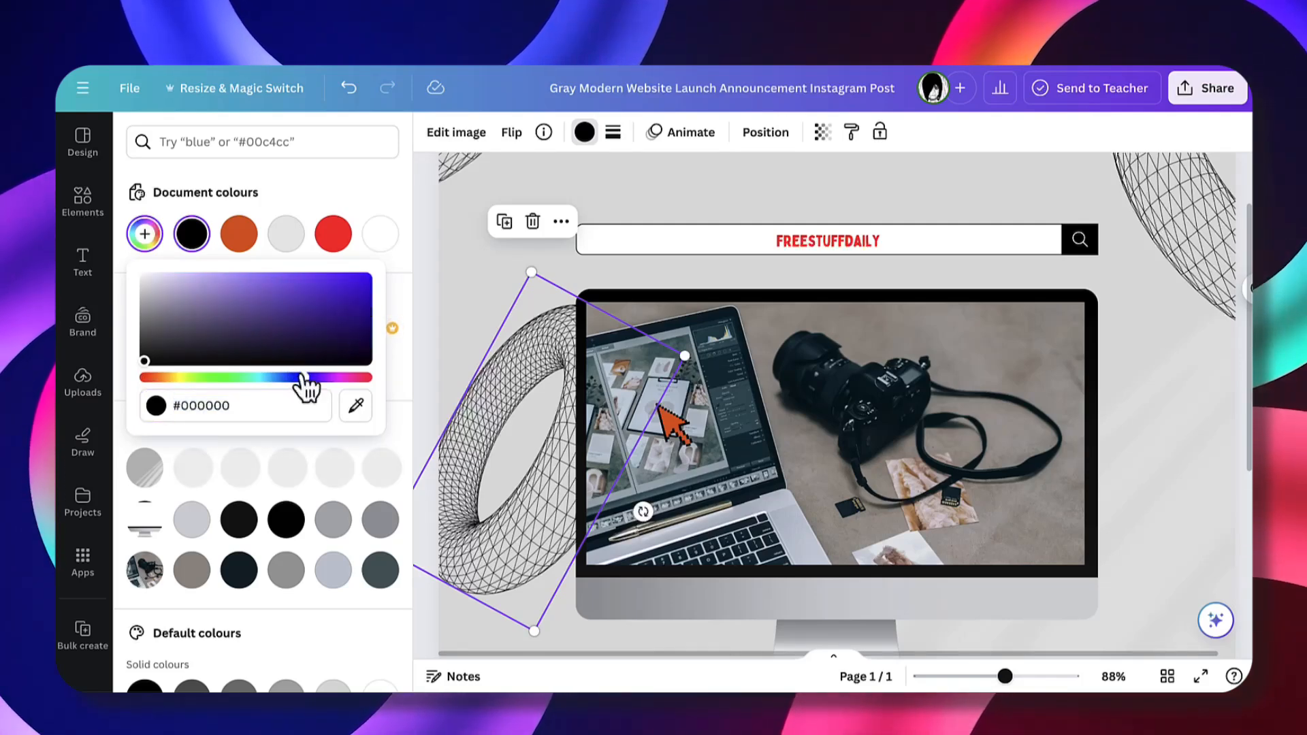
{"action": "left_click", "coordinate": [329, 320]}
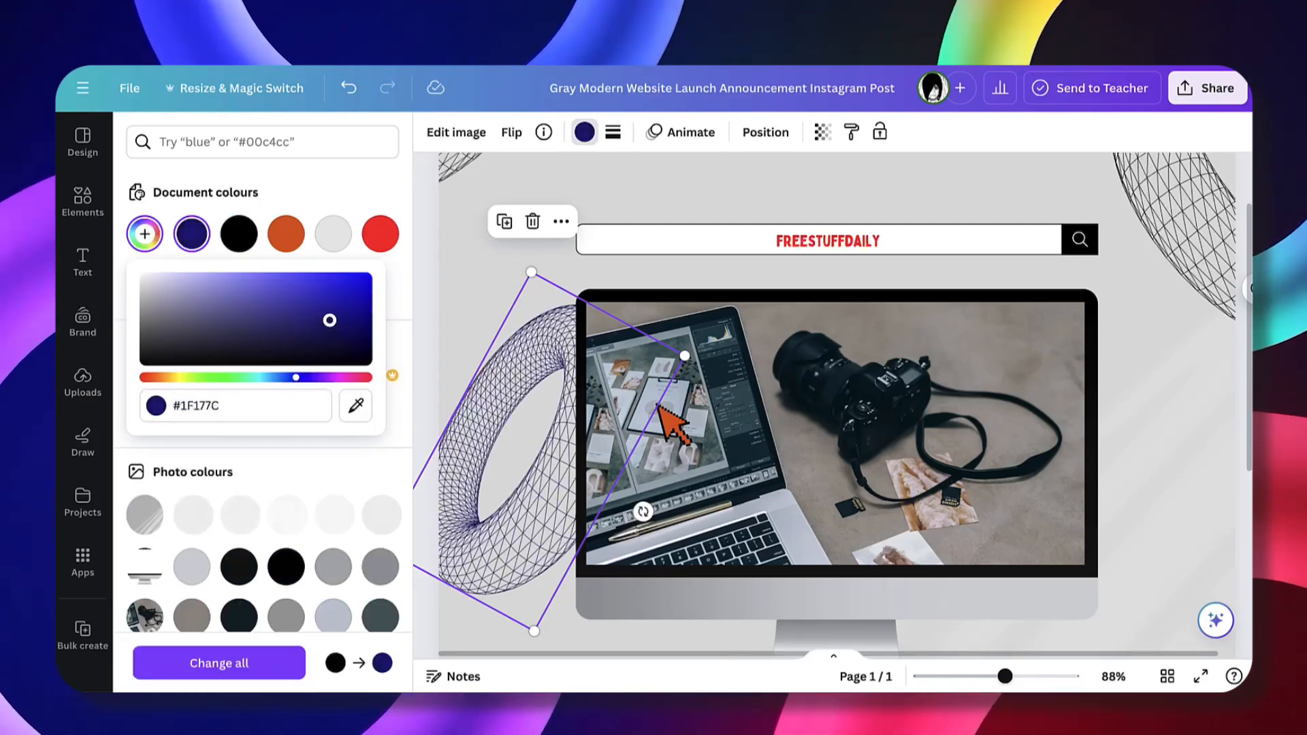
{"action": "left_click_drag", "start_coordinate": [329, 320], "coordinate": [302, 331]}
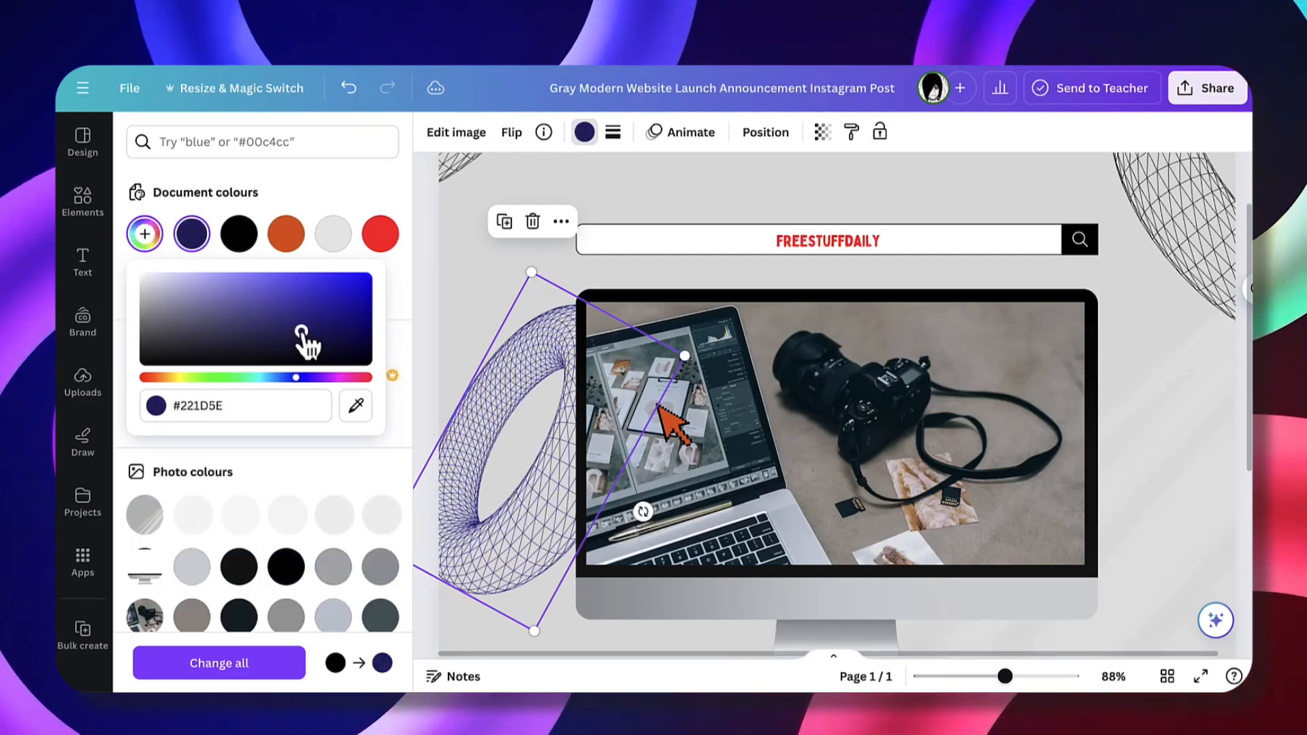
{"action": "left_click_drag", "start_coordinate": [297, 383], "coordinate": [328, 381]}
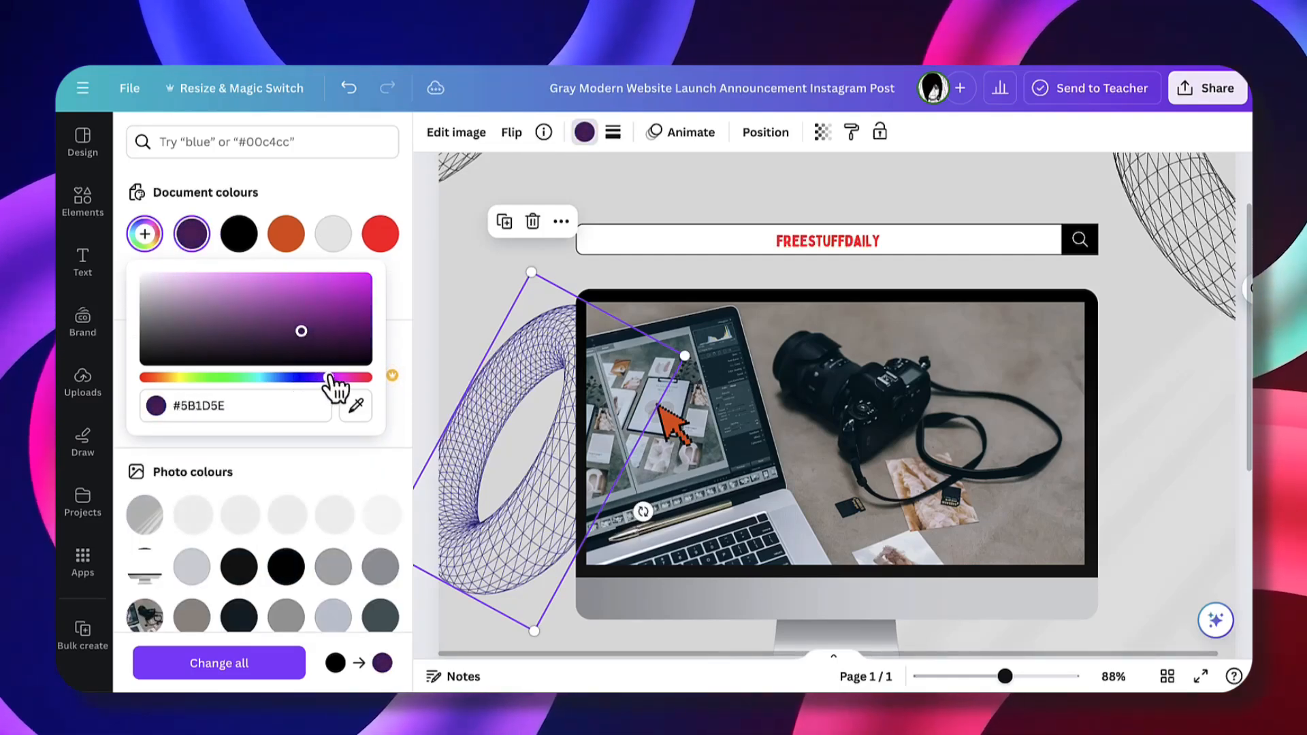
{"action": "left_click_drag", "start_coordinate": [302, 332], "coordinate": [259, 277]}
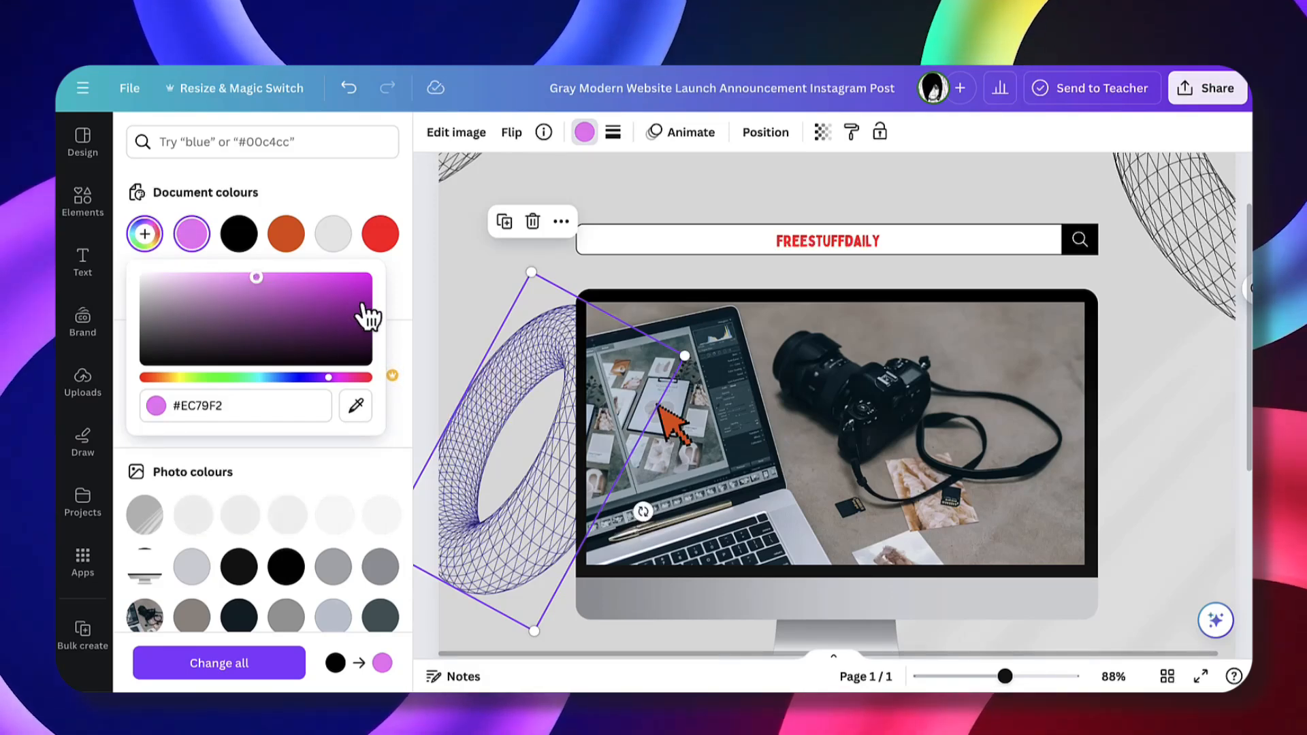
{"action": "left_click", "coordinate": [459, 331]}
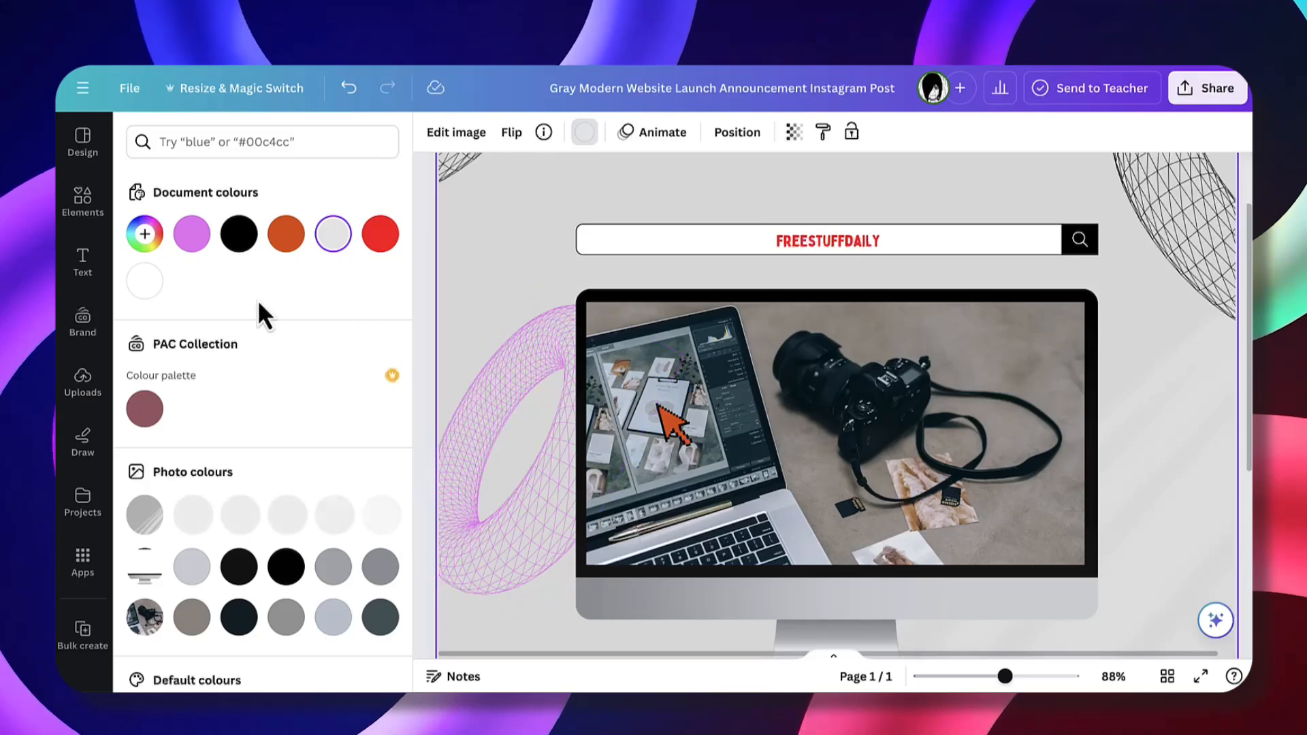
Search the elements for "camera" graphics and add the black DSLR camera illustration over the right side of the monitor.
{"action": "left_click", "coordinate": [83, 200]}
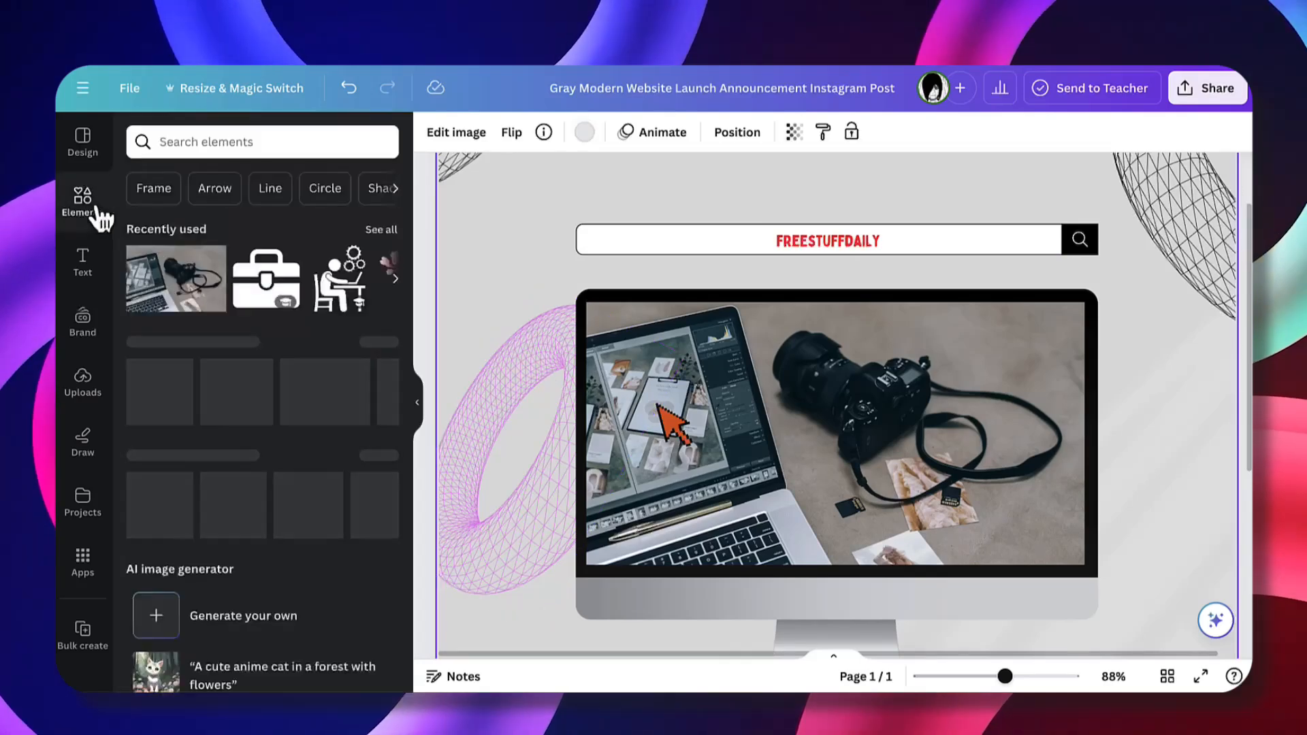
{"action": "left_click", "coordinate": [215, 144]}
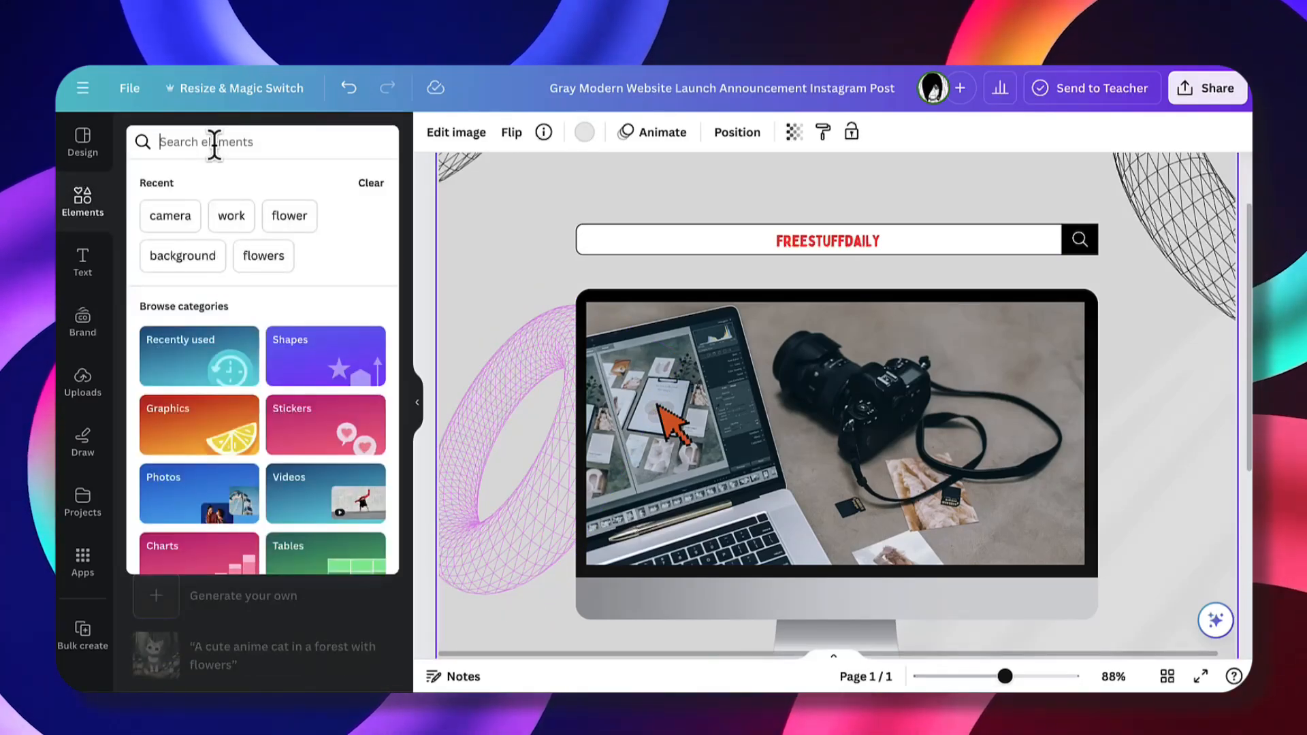
{"action": "type", "text": "camera"}
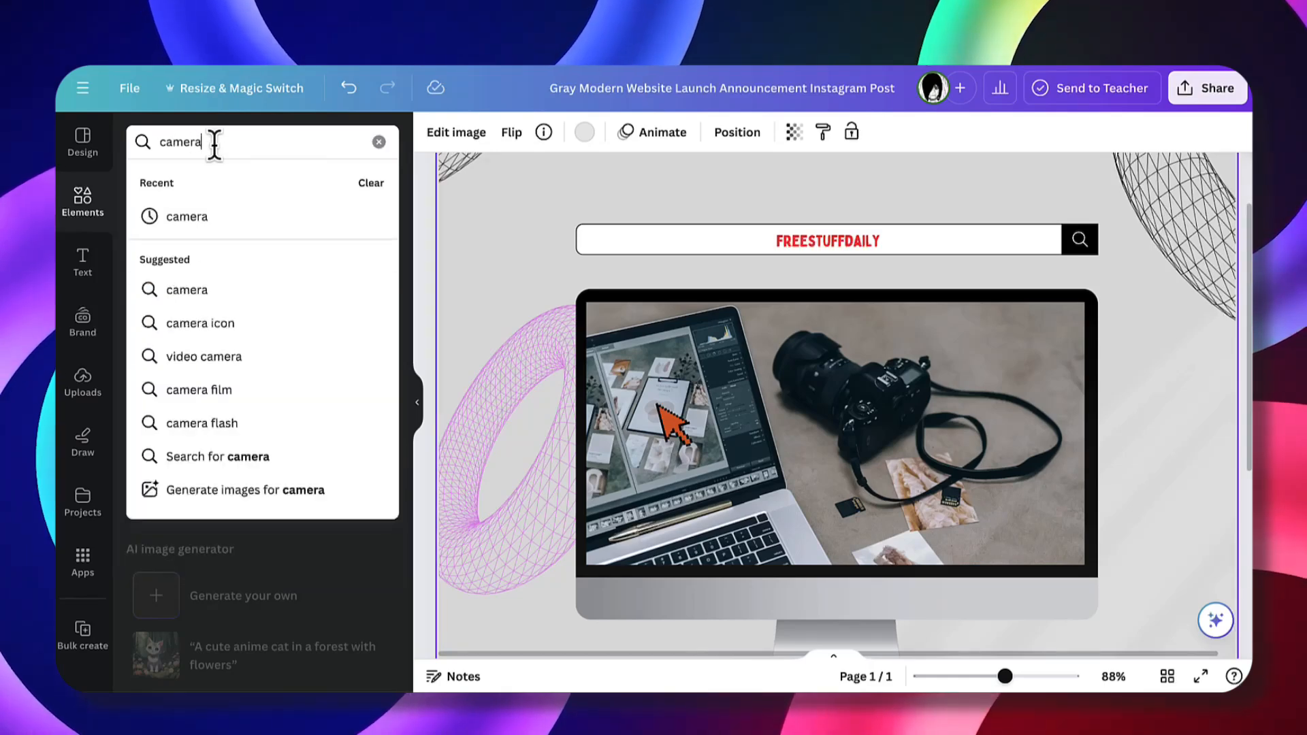
{"action": "key", "text": "Return"}
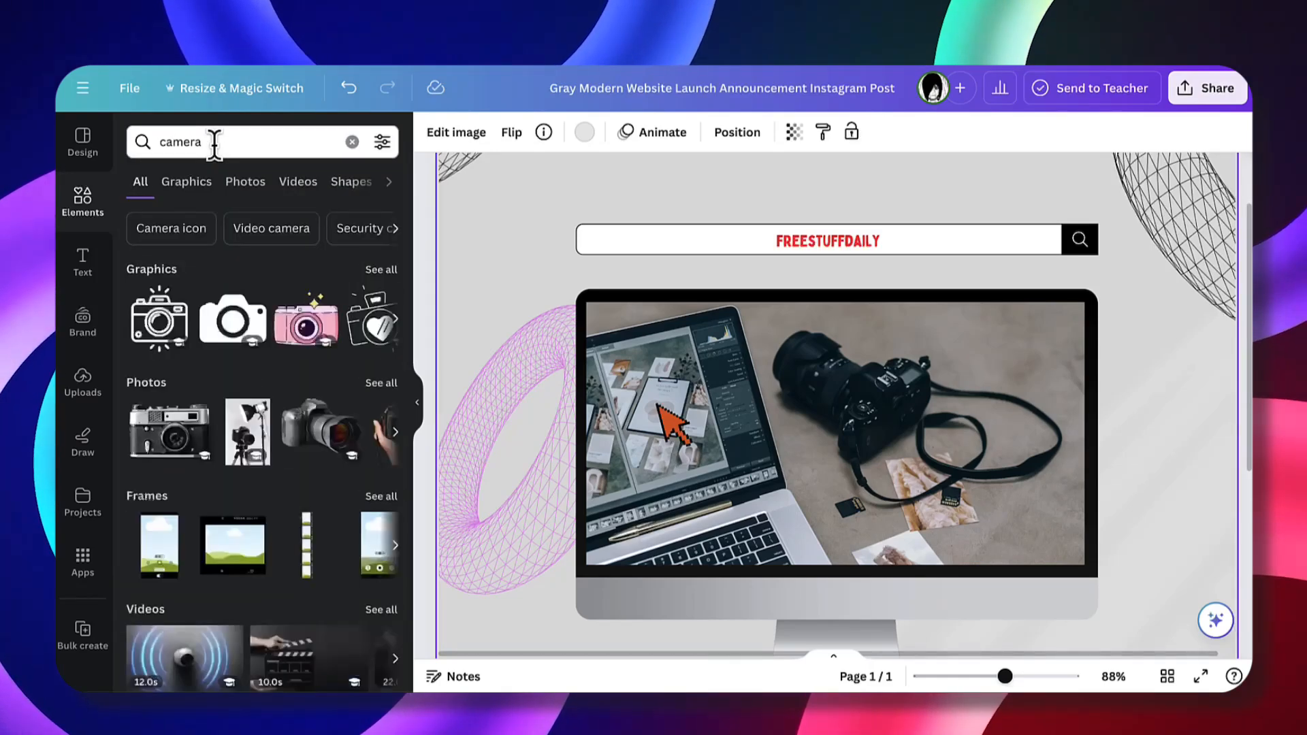
{"action": "left_click", "coordinate": [383, 270]}
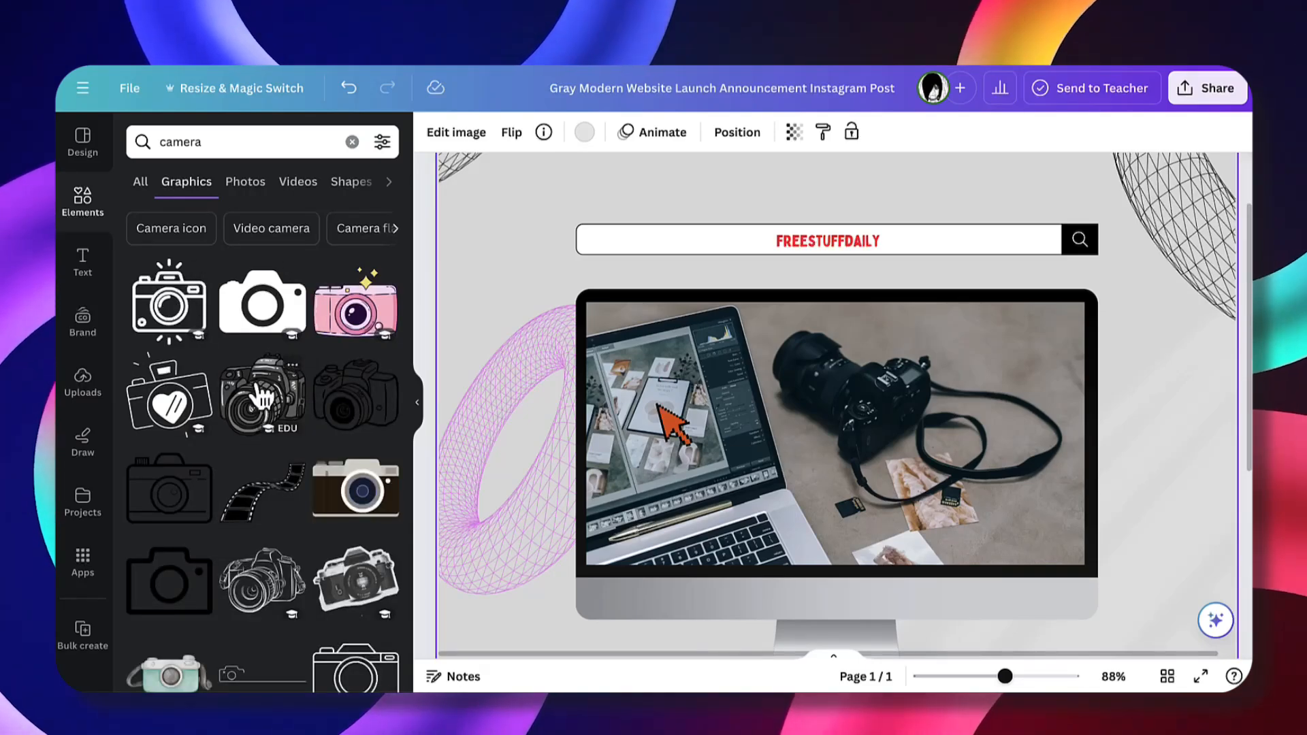
{"action": "scroll", "coordinate": [273, 413], "scroll_direction": "down", "scroll_amount": 1}
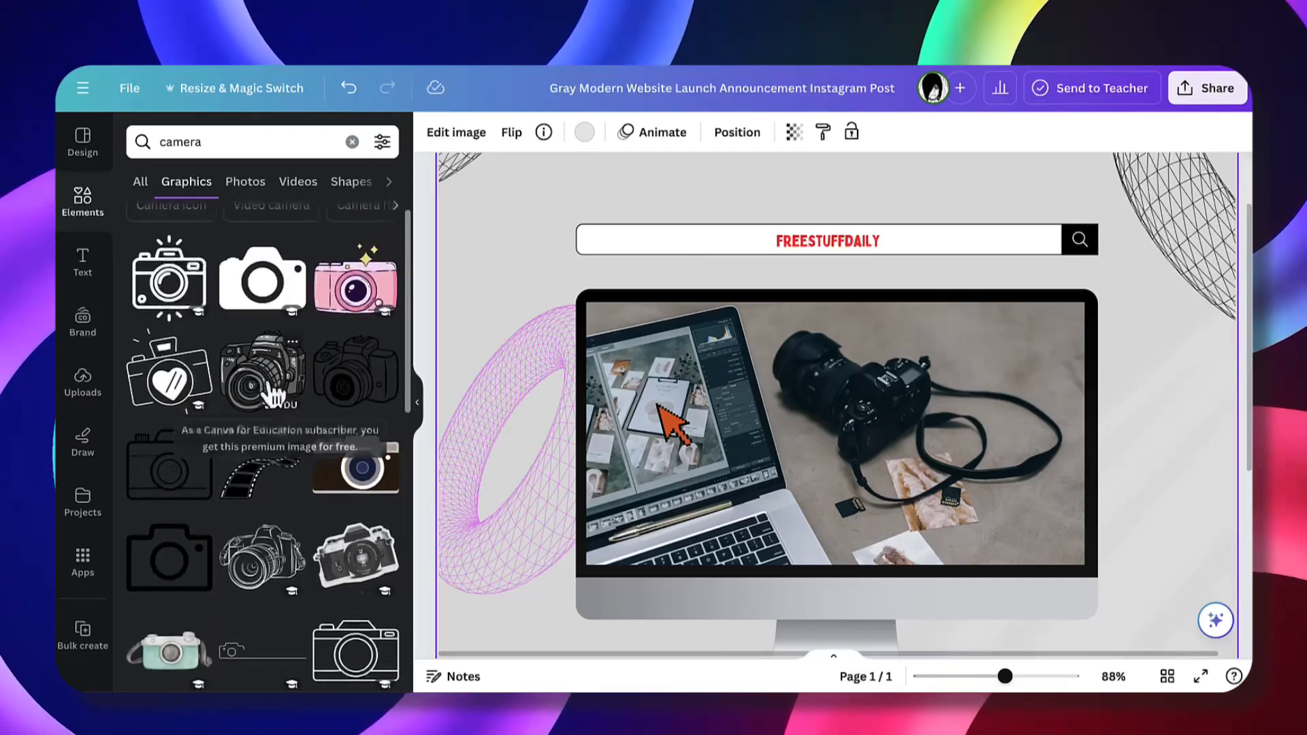
{"action": "left_click_drag", "start_coordinate": [290, 375], "coordinate": [1000, 439]}
Shrink the camera graphic to a small size and position it over the monitor's lower-right corner.
{"action": "scroll", "coordinate": [986, 338], "scroll_direction": "down", "scroll_amount": 2}
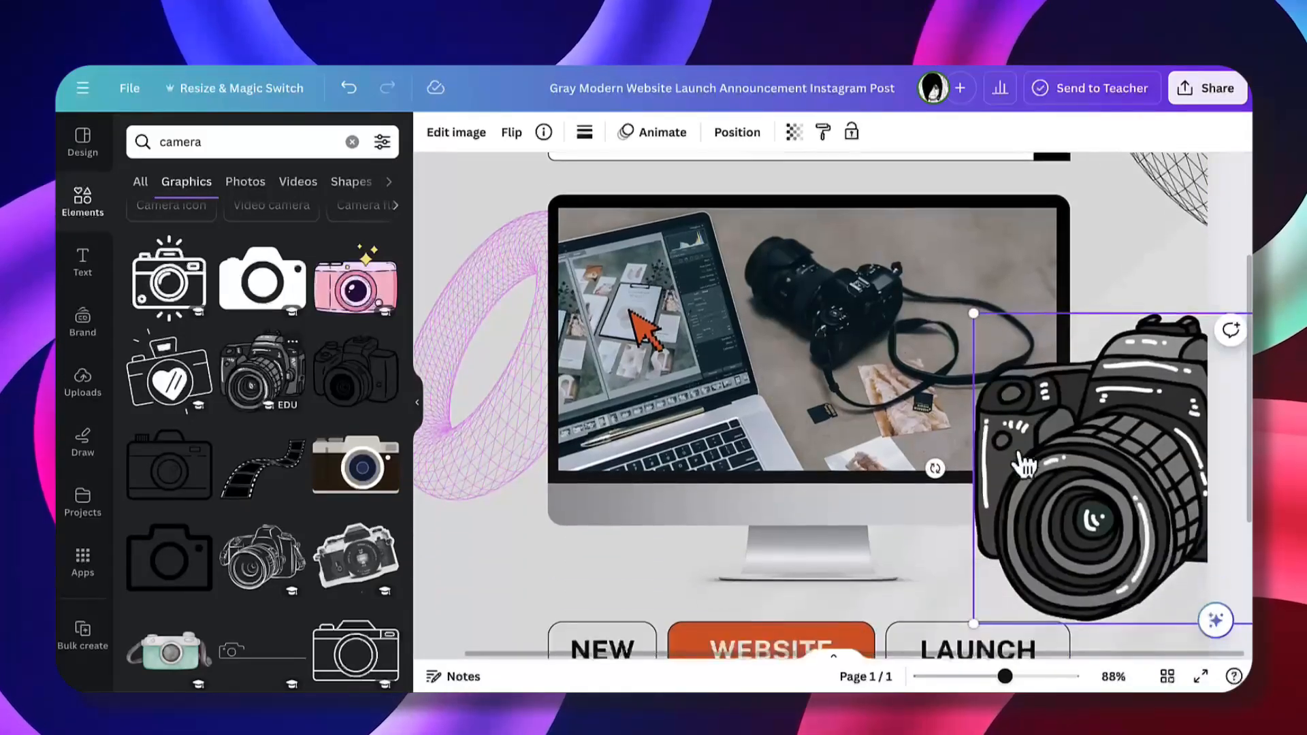
{"action": "left_click_drag", "start_coordinate": [975, 312], "coordinate": [1102, 437]}
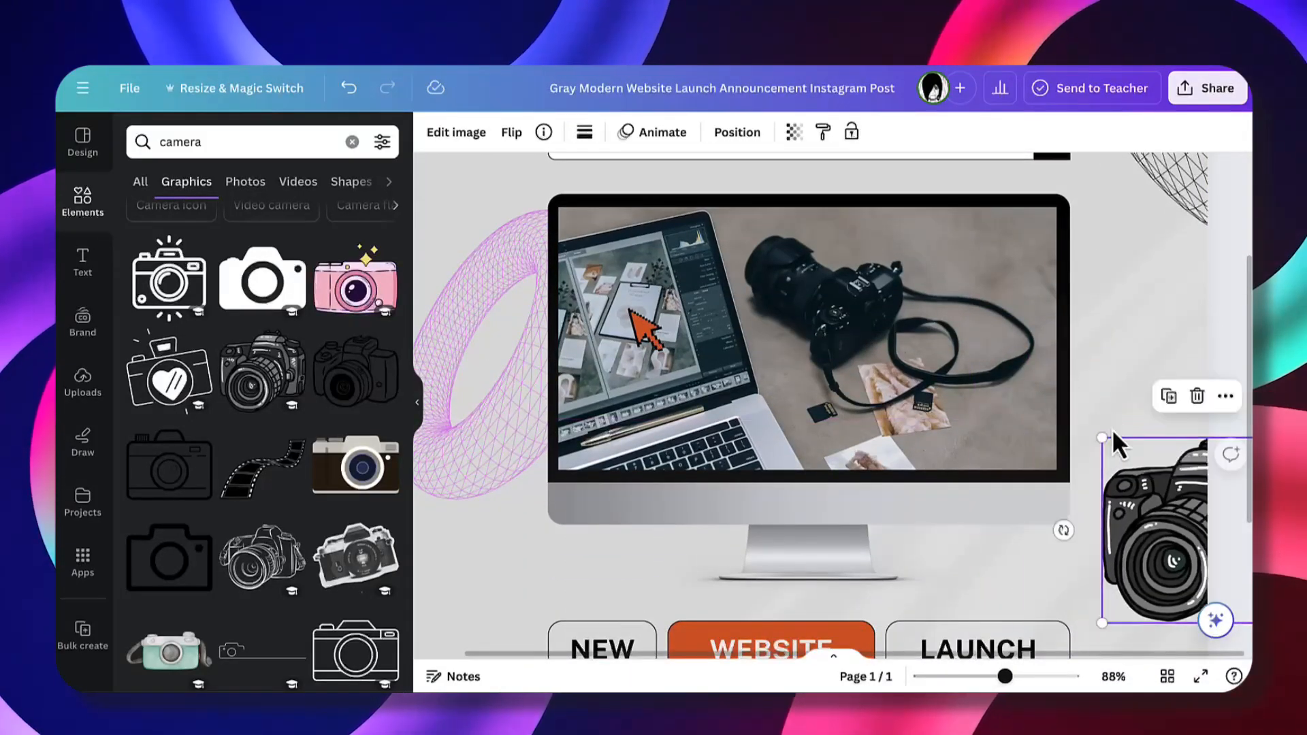
{"action": "left_click_drag", "start_coordinate": [1189, 542], "coordinate": [1097, 522]}
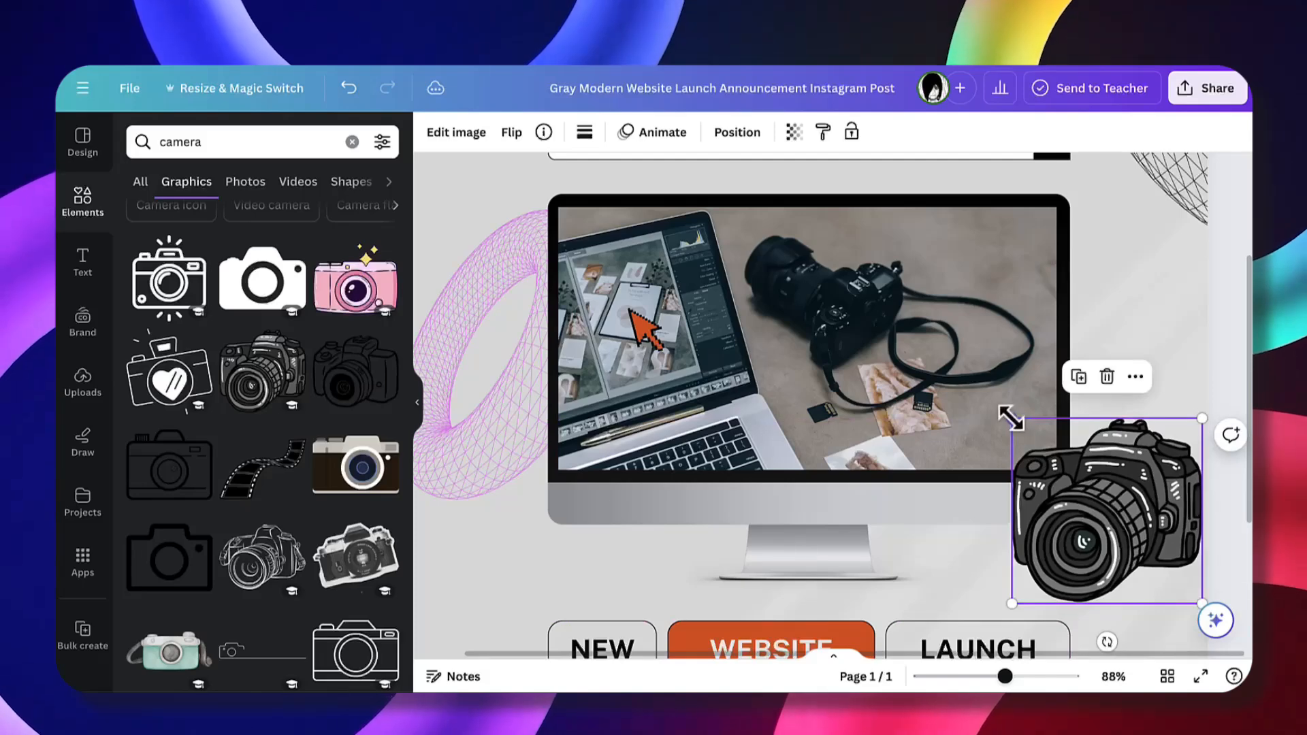
{"action": "left_click_drag", "start_coordinate": [1010, 417], "coordinate": [1064, 469]}
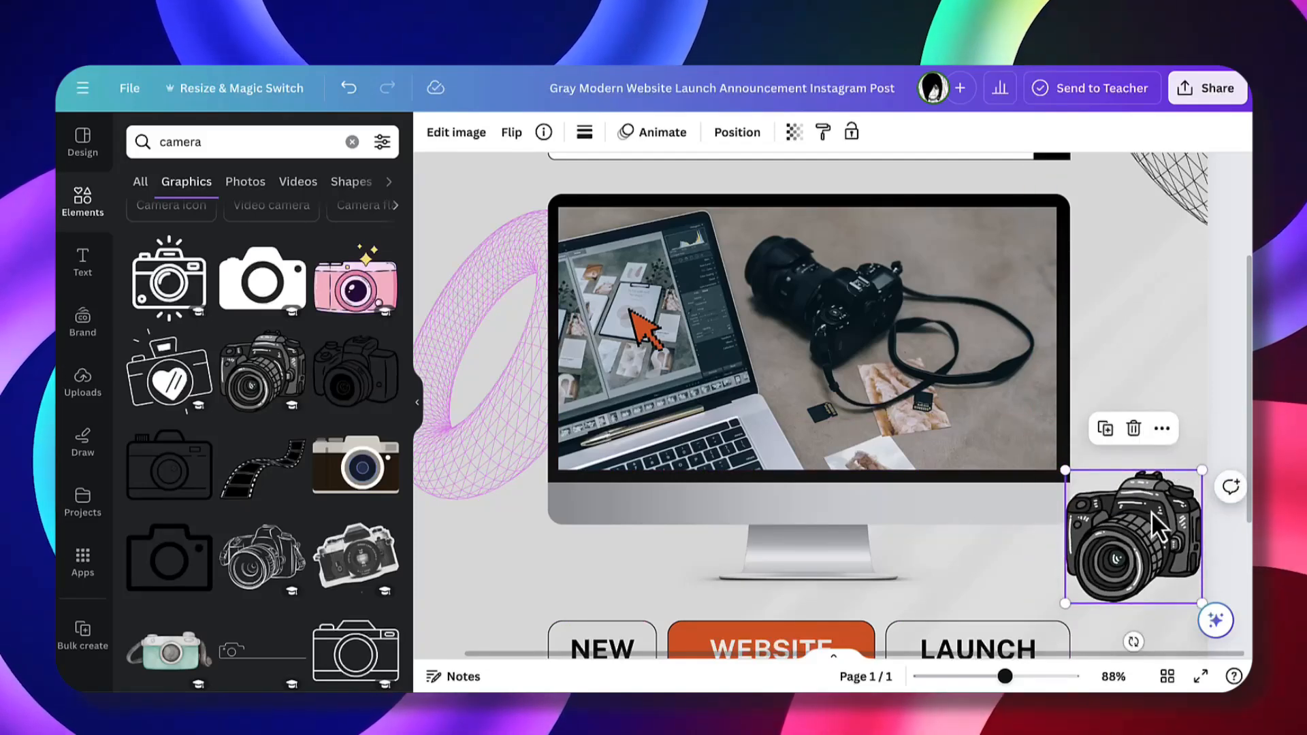
{"action": "left_click_drag", "start_coordinate": [1151, 512], "coordinate": [1105, 491]}
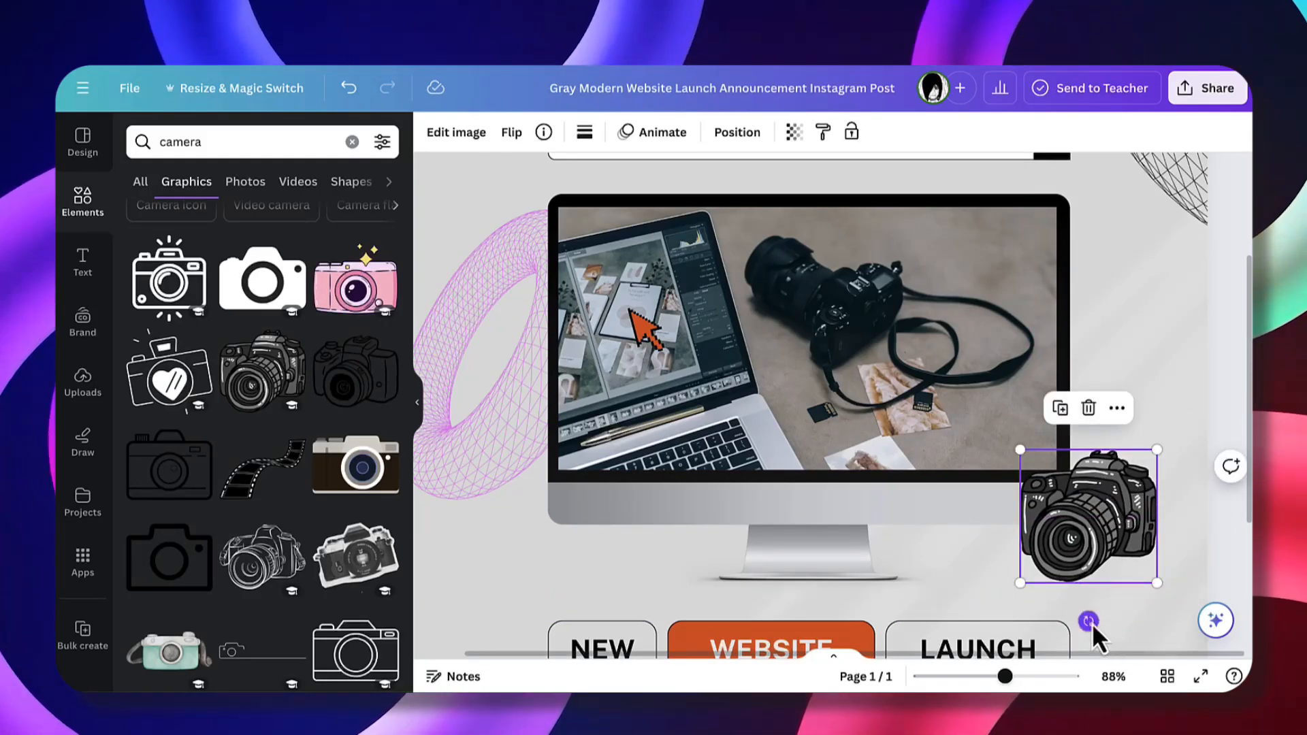
Rotate the camera graphic to about -14° and nudge it slightly down and right at the monitor's corner.
{"action": "left_click_drag", "start_coordinate": [1093, 624], "coordinate": [1121, 600]}
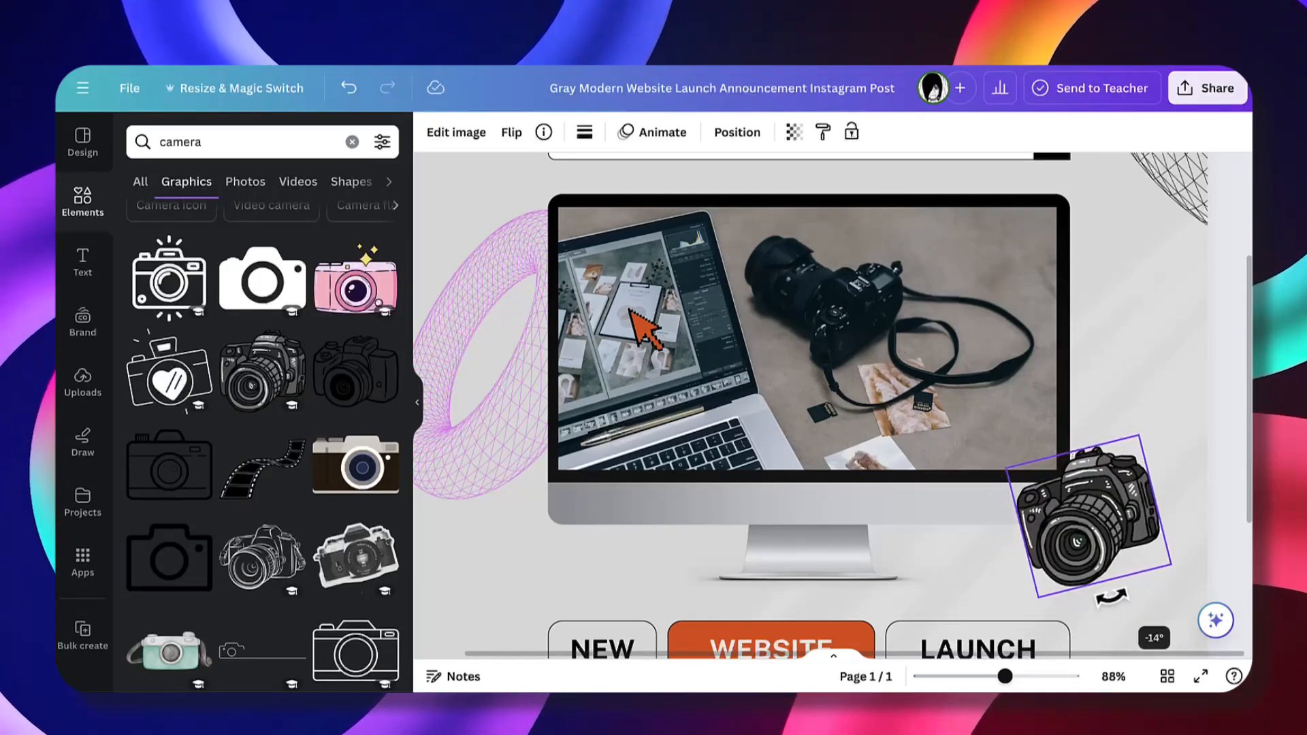
{"action": "left_click_drag", "start_coordinate": [1100, 483], "coordinate": [1110, 492]}
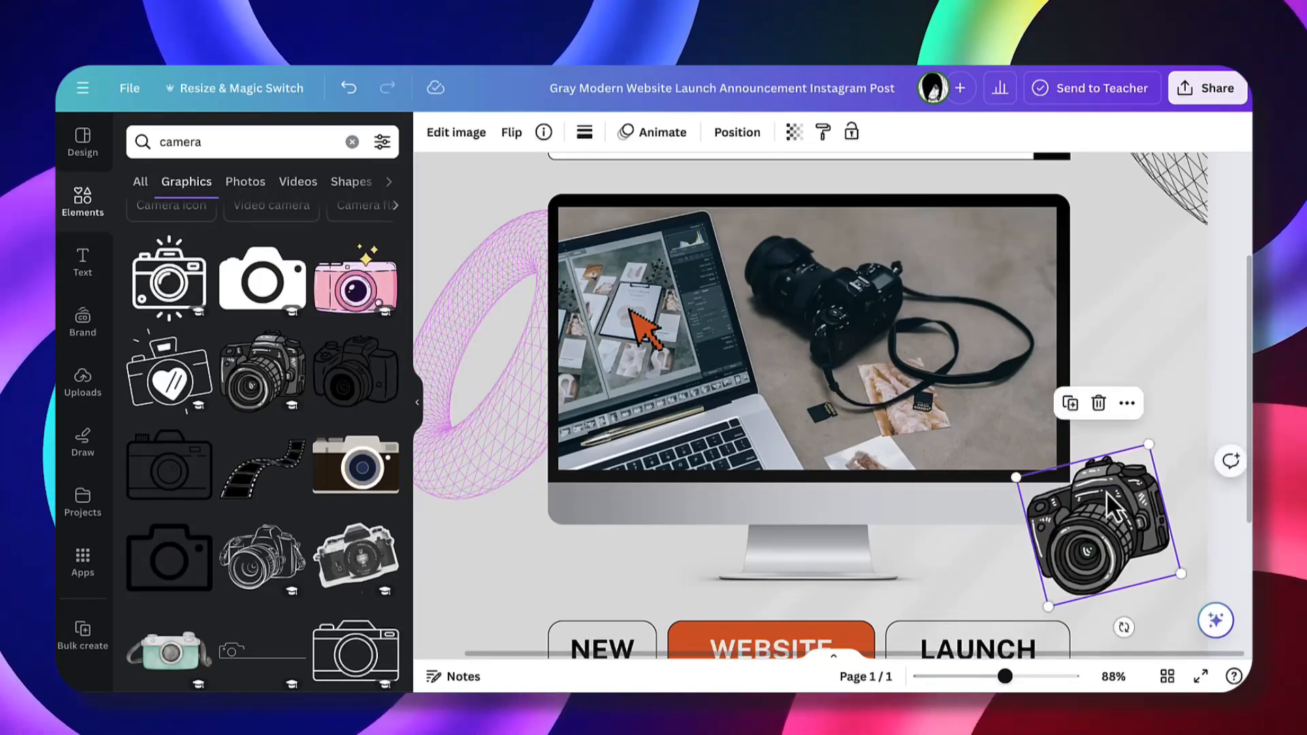
Send the camera graphic backward two layers behind the monitor and shift it slightly up and right at the monitor's lower-right corner.
{"action": "left_click", "coordinate": [1125, 407]}
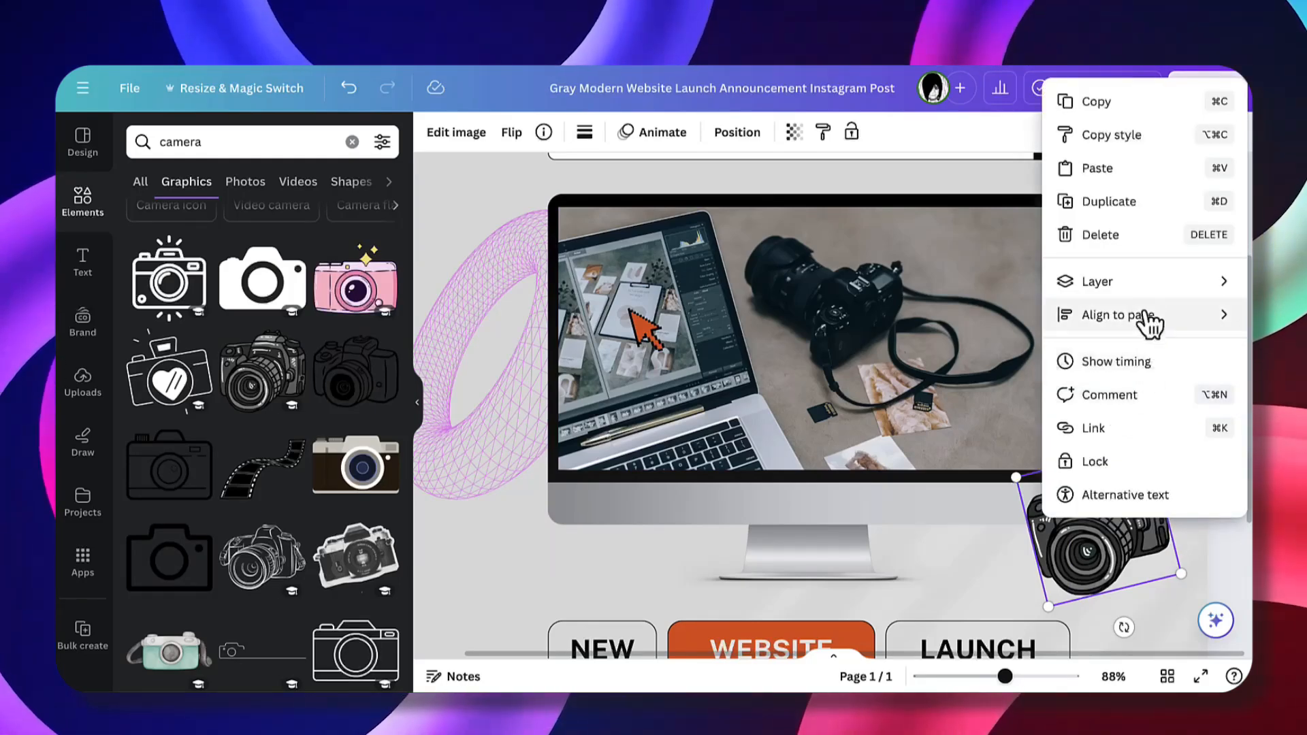
{"action": "mouse_move", "coordinate": [1157, 303]}
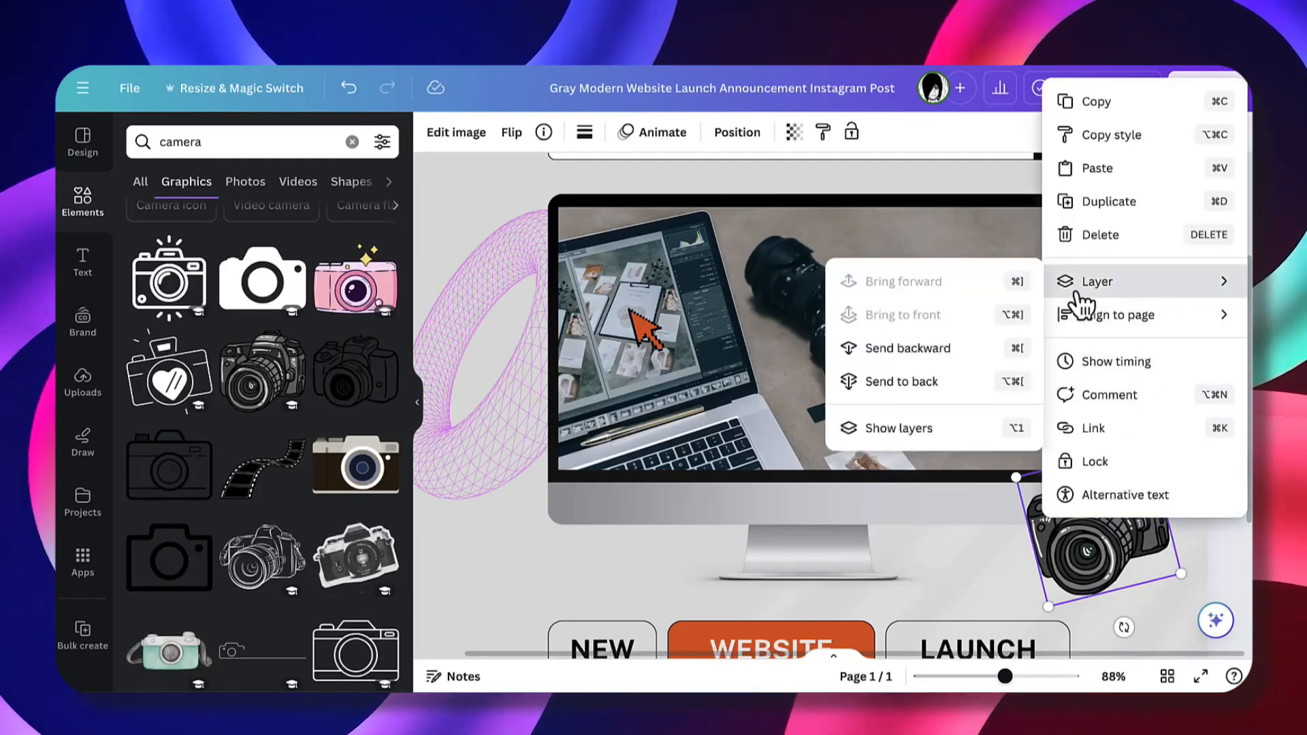
{"action": "left_click", "coordinate": [931, 352]}
{"action": "left_click", "coordinate": [1125, 403]}
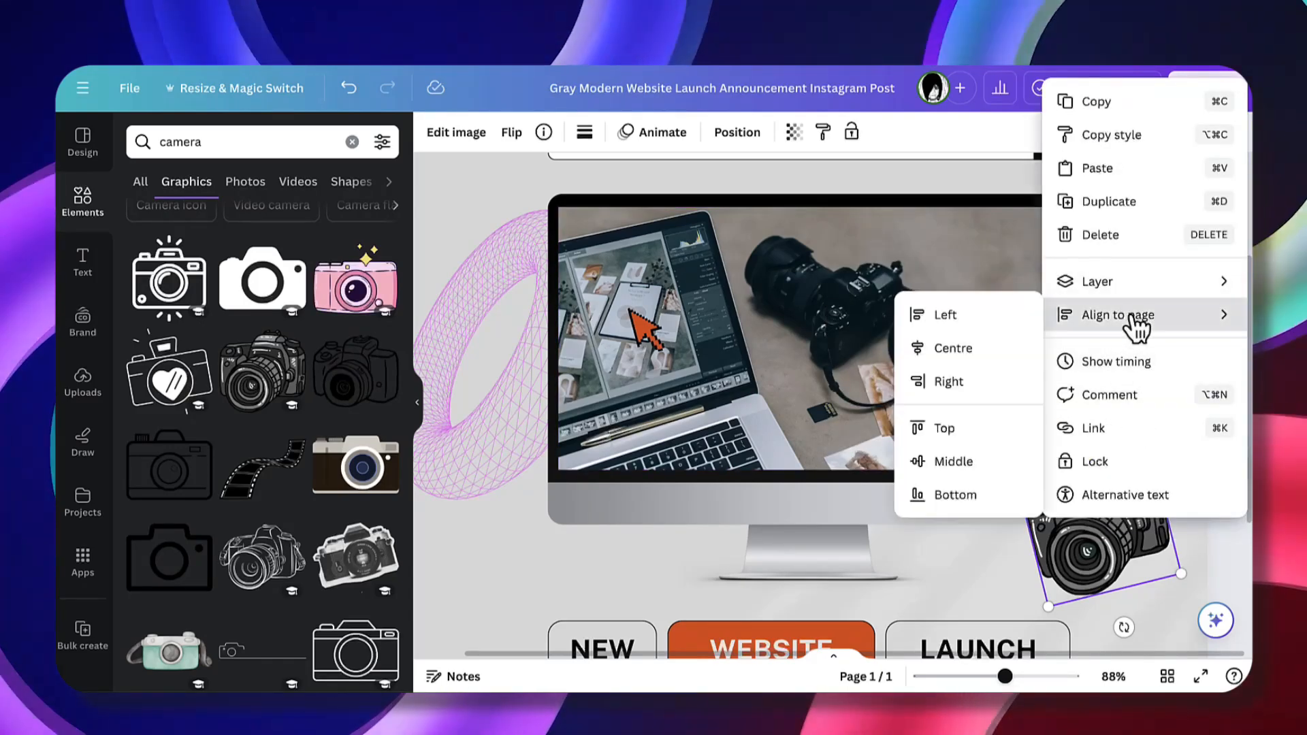
{"action": "mouse_move", "coordinate": [1106, 297]}
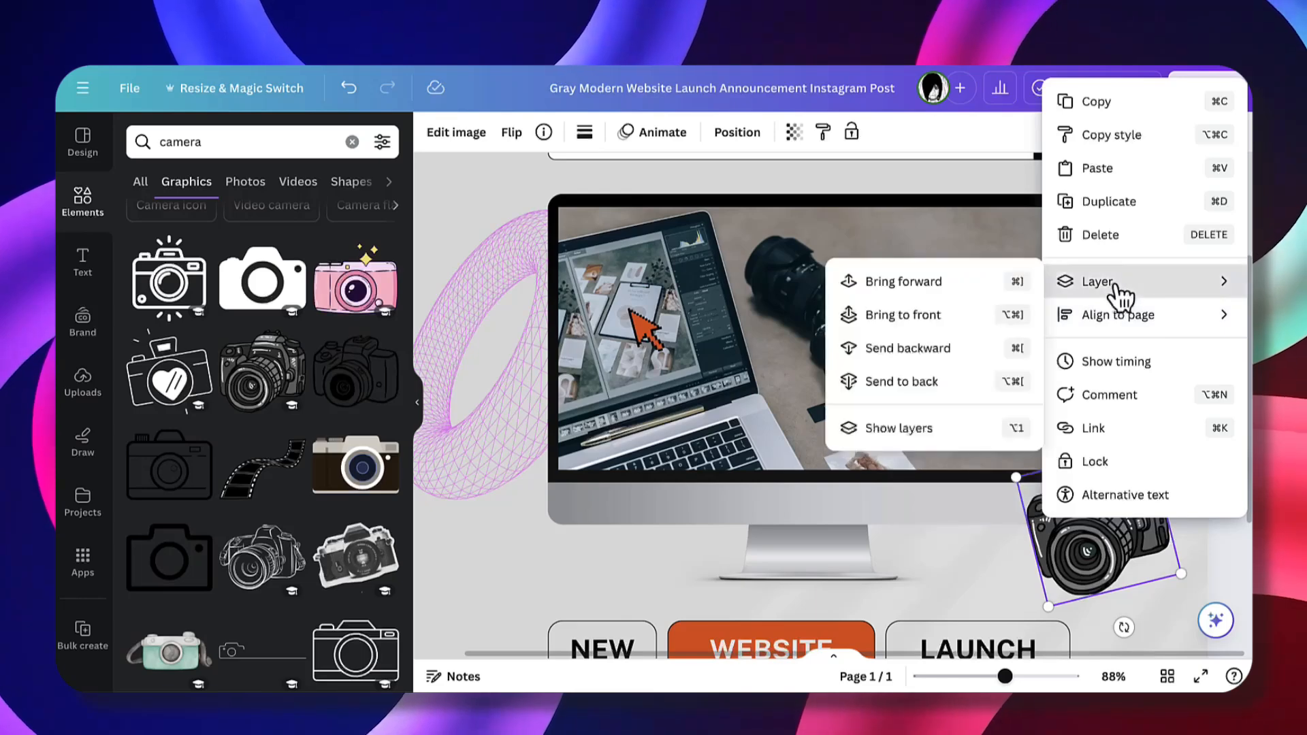
{"action": "left_click", "coordinate": [912, 346]}
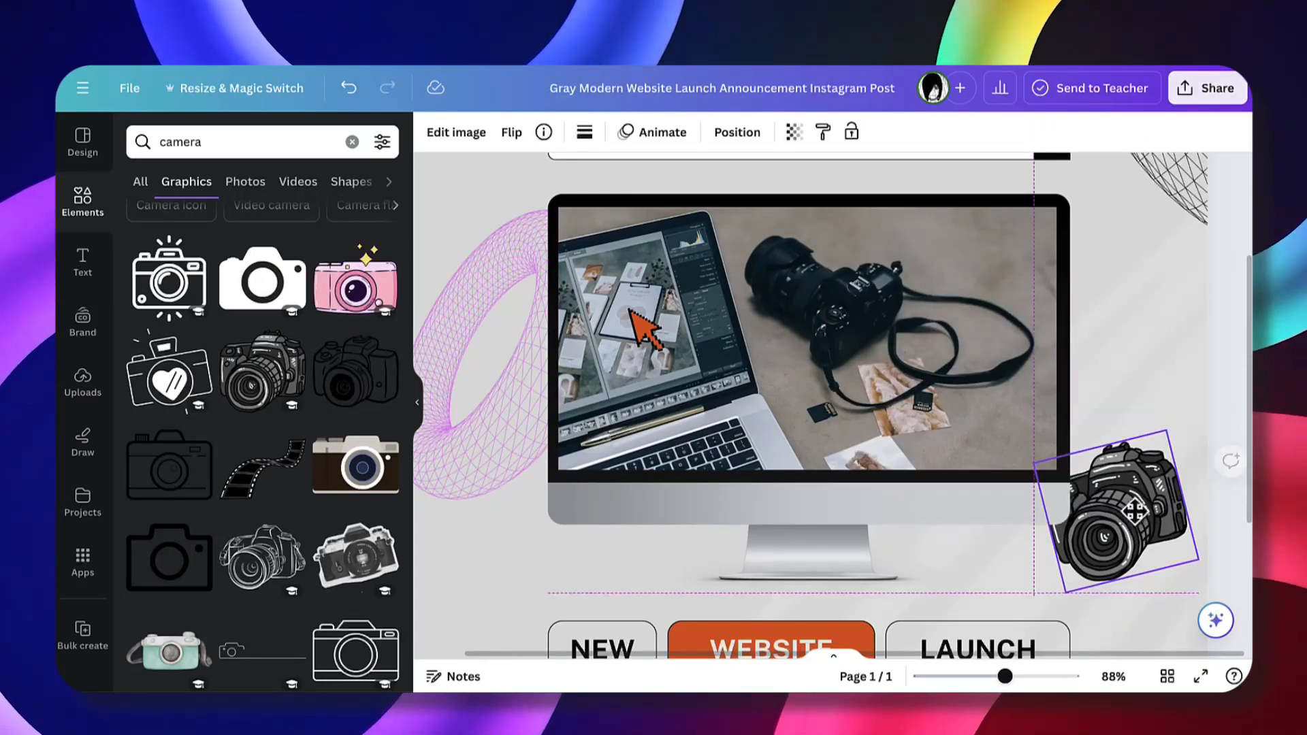
{"action": "left_click_drag", "start_coordinate": [1115, 525], "coordinate": [1127, 514]}
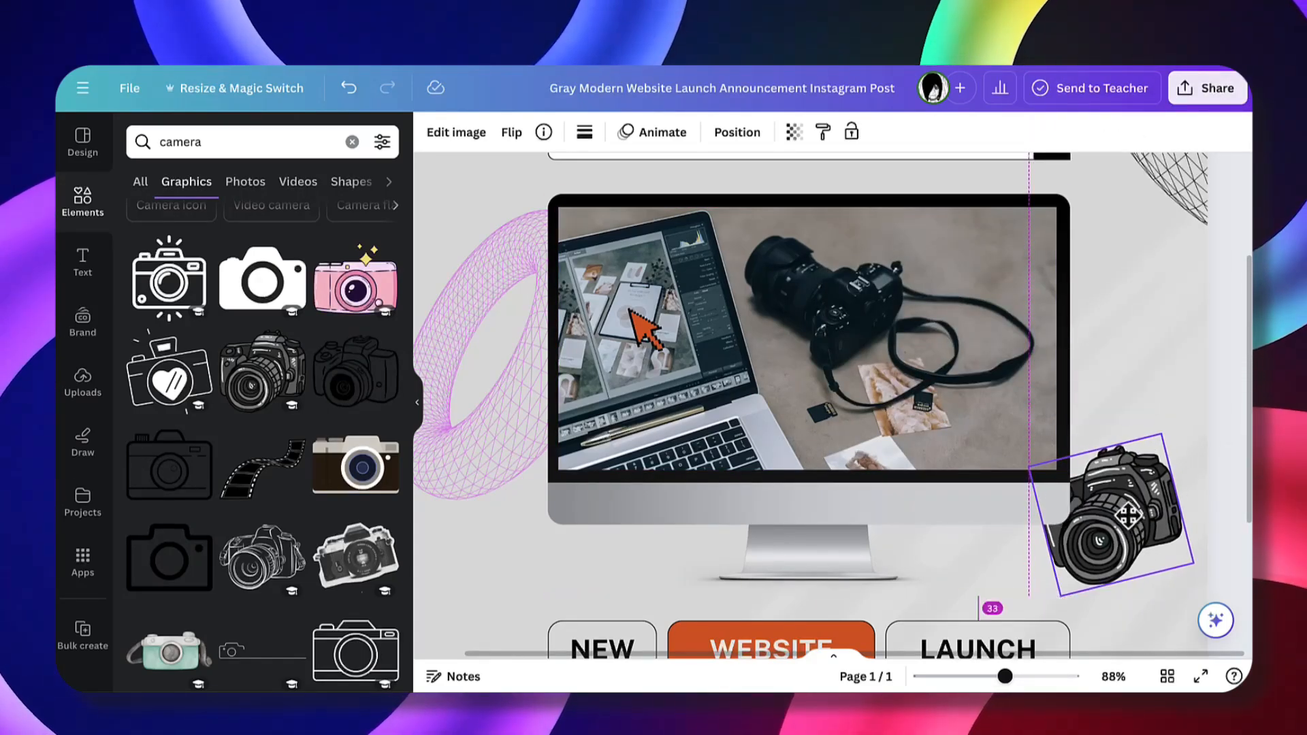
{"action": "left_click", "coordinate": [1172, 404]}
Recolour the orange rounded shape behind WEBSITE to light blue from the default solid colours.
{"action": "scroll", "coordinate": [1172, 403], "scroll_direction": "down", "scroll_amount": 3}
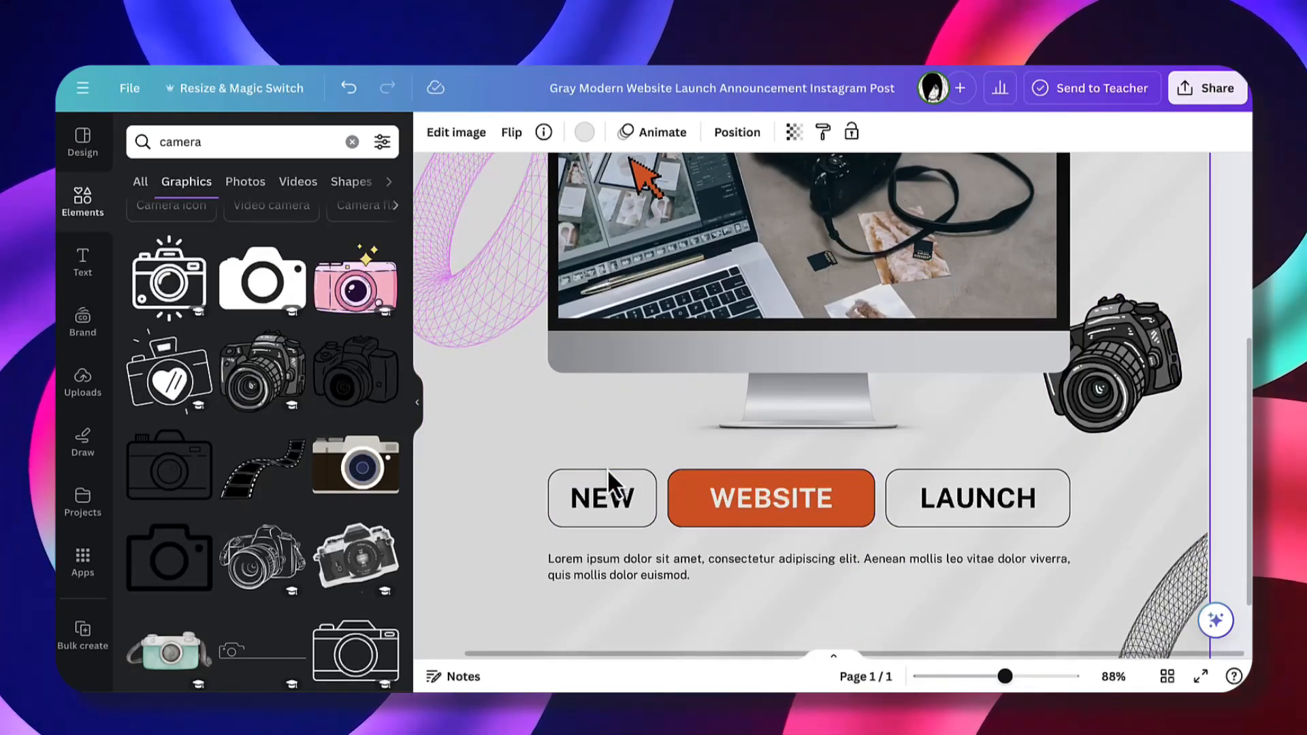
{"action": "left_click", "coordinate": [811, 473]}
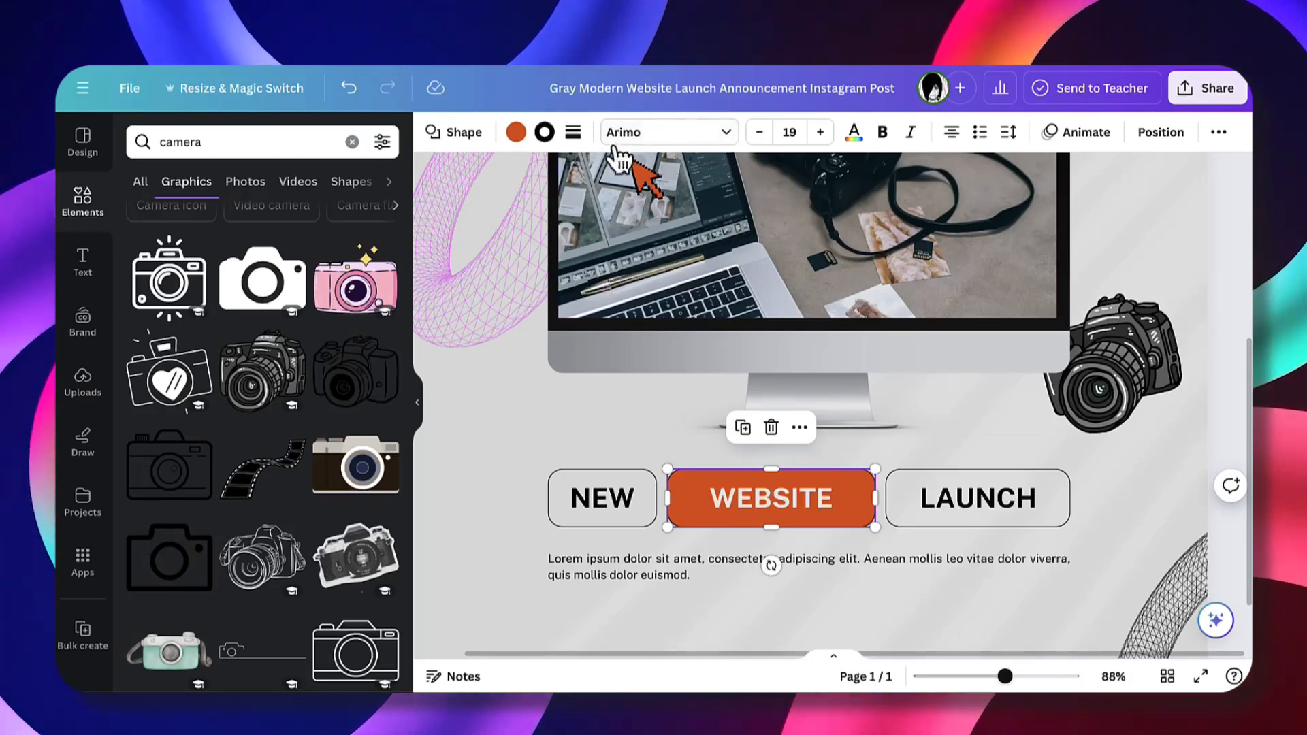
{"action": "left_click", "coordinate": [516, 133]}
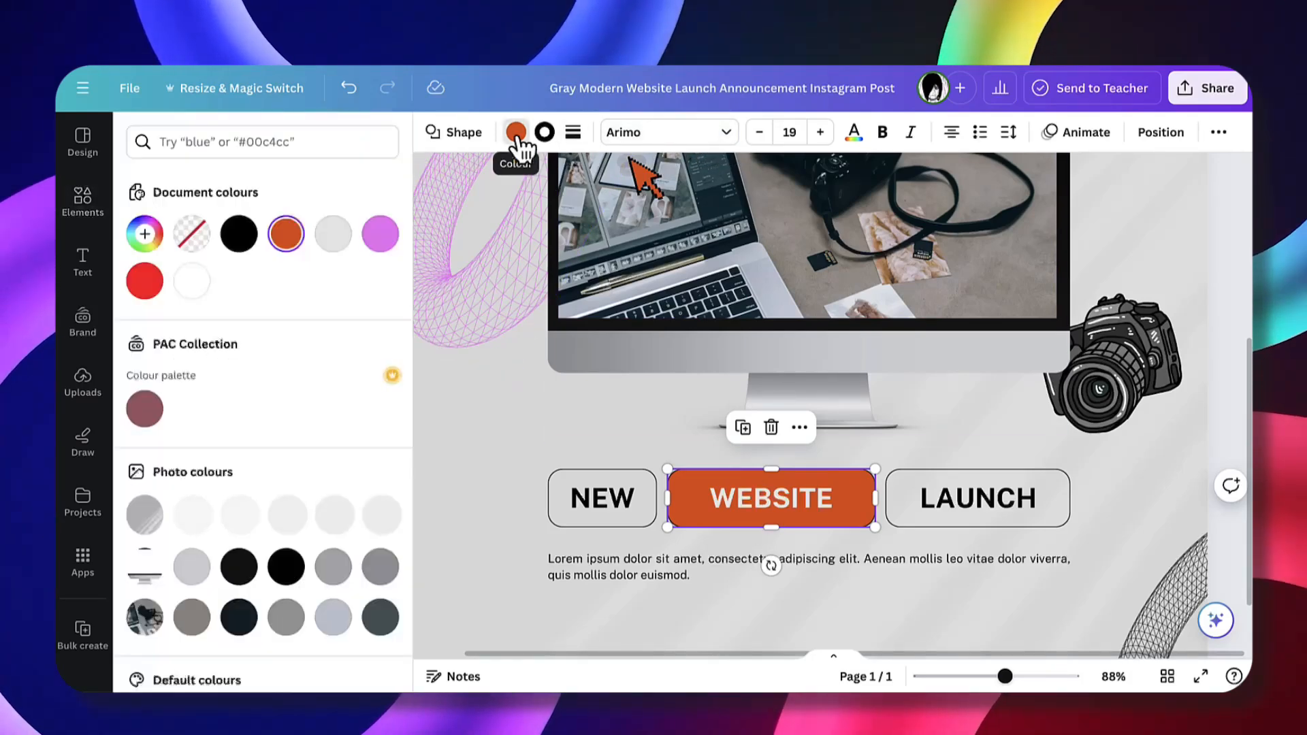
{"action": "scroll", "coordinate": [271, 385], "scroll_direction": "down", "scroll_amount": 4}
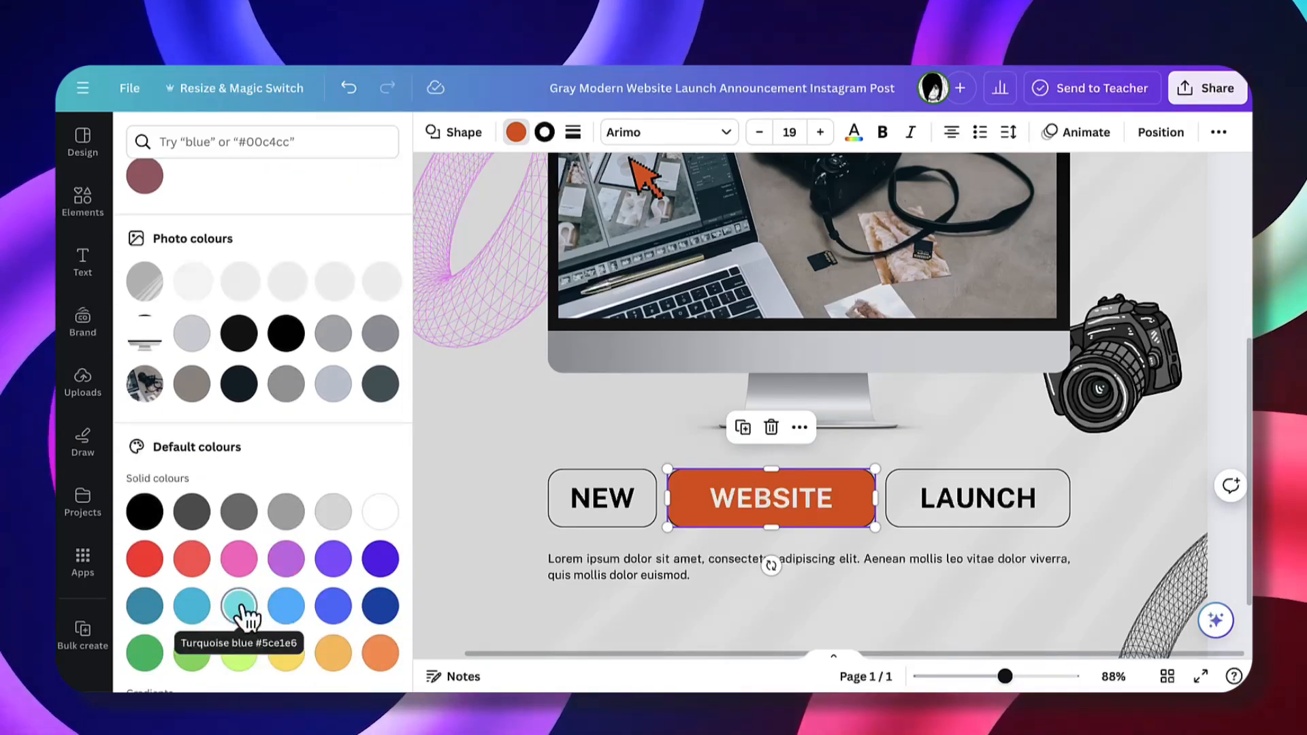
{"action": "left_click", "coordinate": [240, 606]}
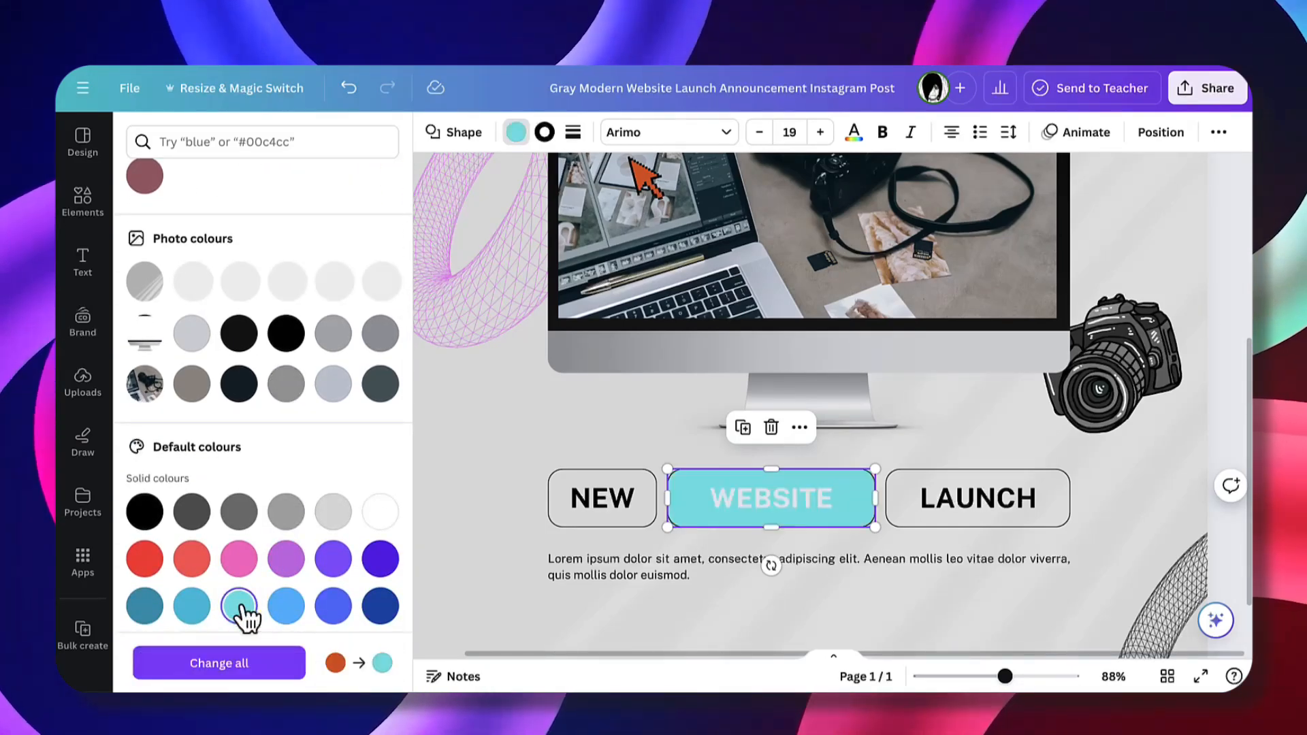
{"action": "left_click", "coordinate": [299, 607]}
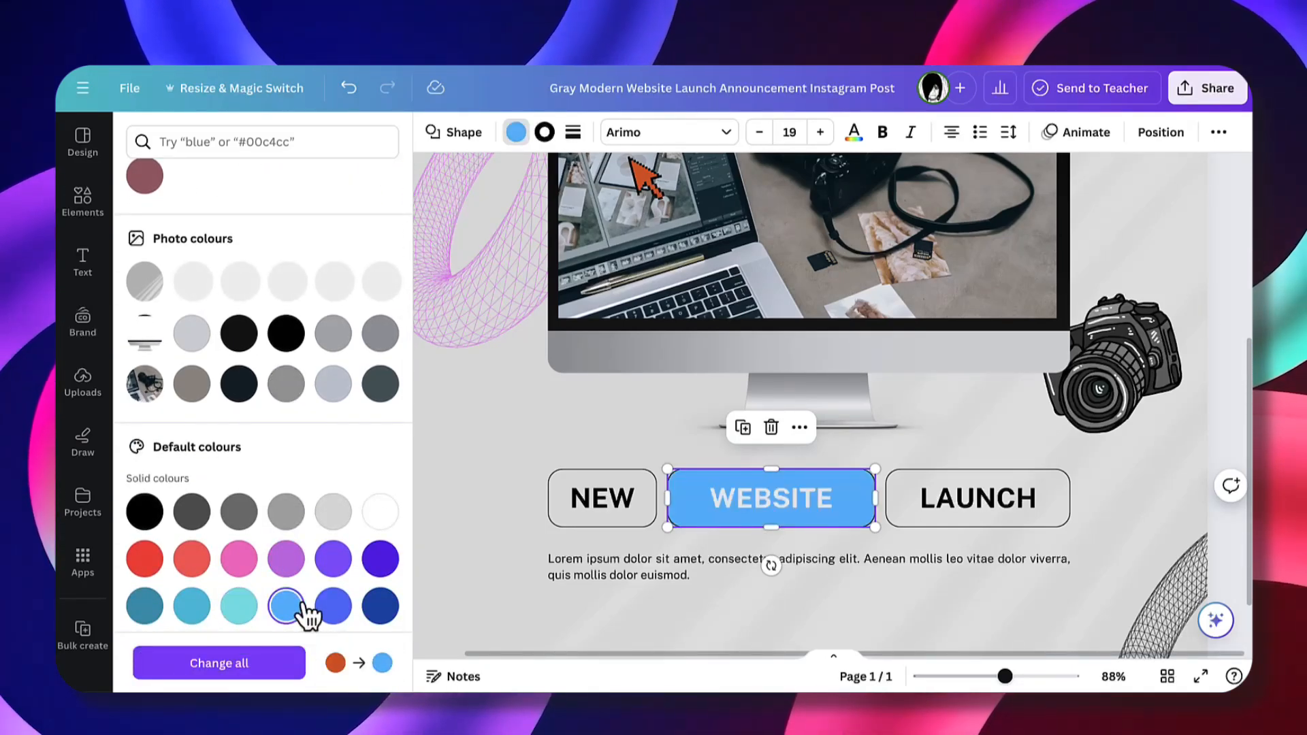
Change the WEBSITE text colour to black from the document colours, keeping it bold.
{"action": "left_click", "coordinate": [753, 508]}
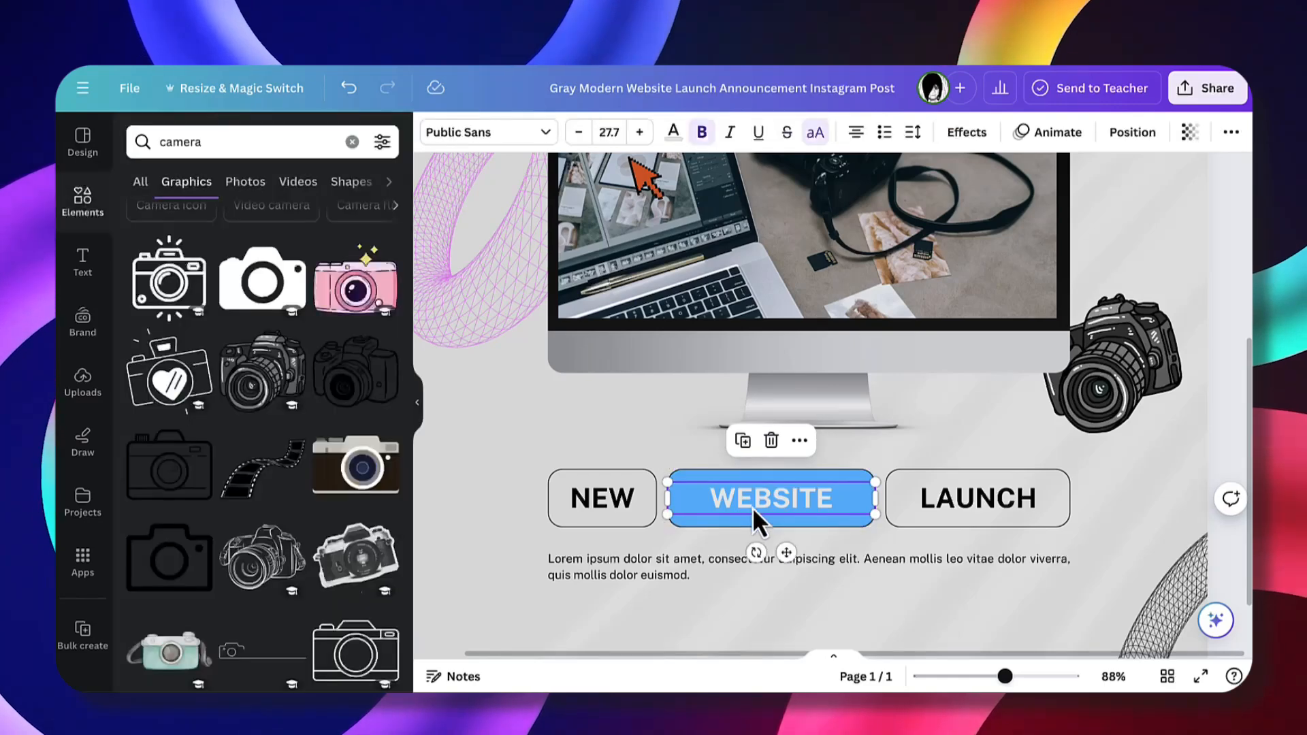
{"action": "left_click", "coordinate": [704, 136]}
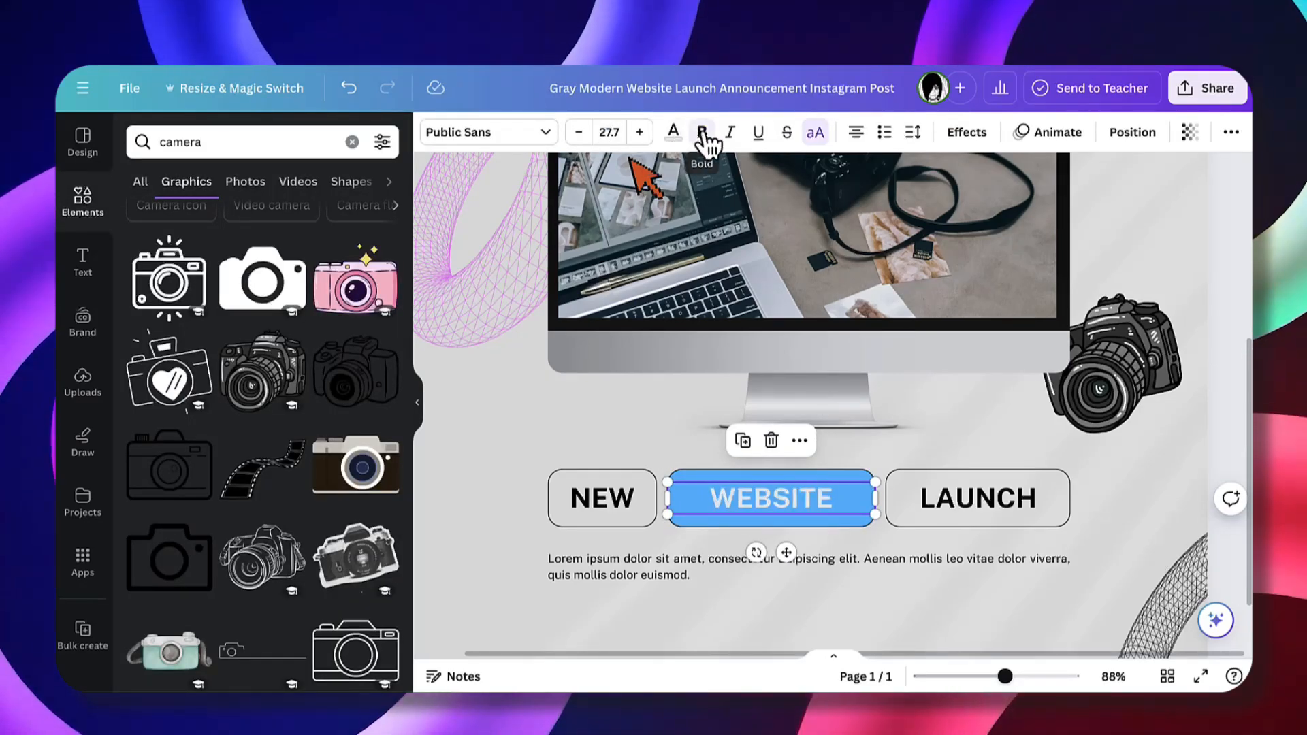
{"action": "left_click", "coordinate": [676, 134]}
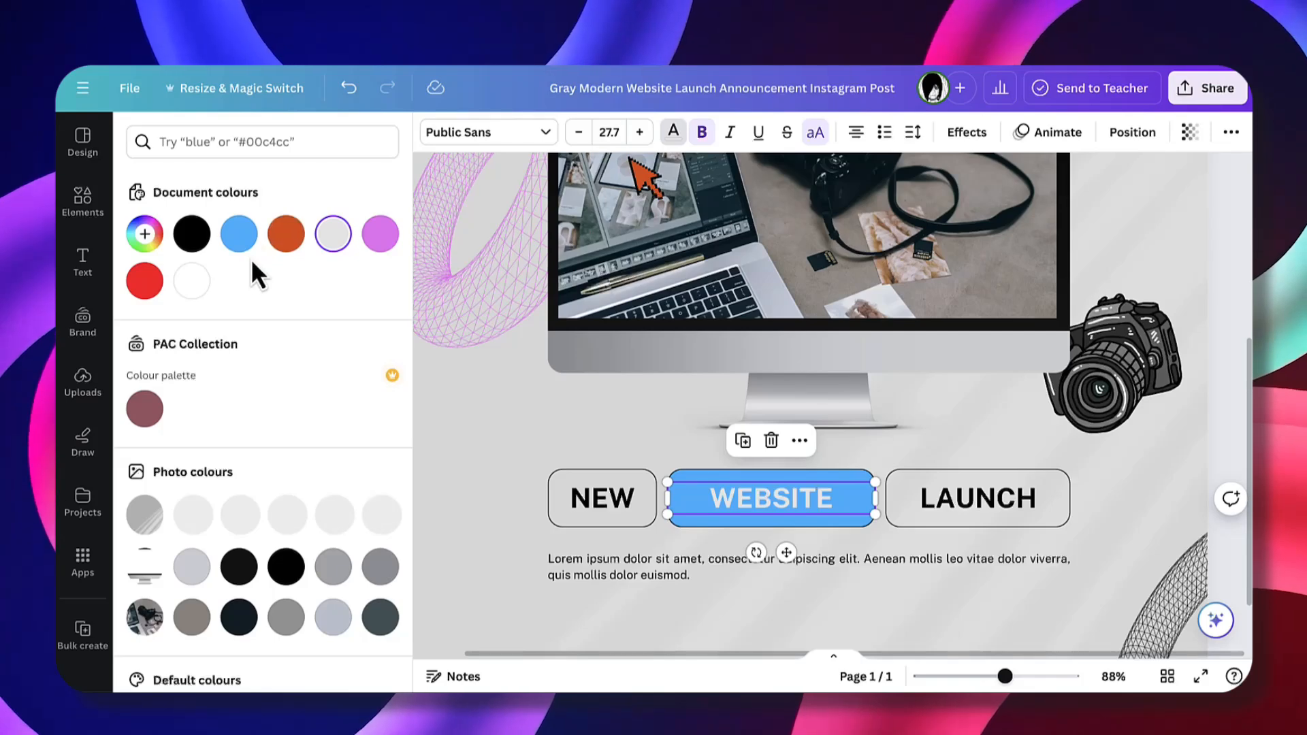
{"action": "left_click", "coordinate": [191, 233]}
{"action": "left_click", "coordinate": [448, 418]}
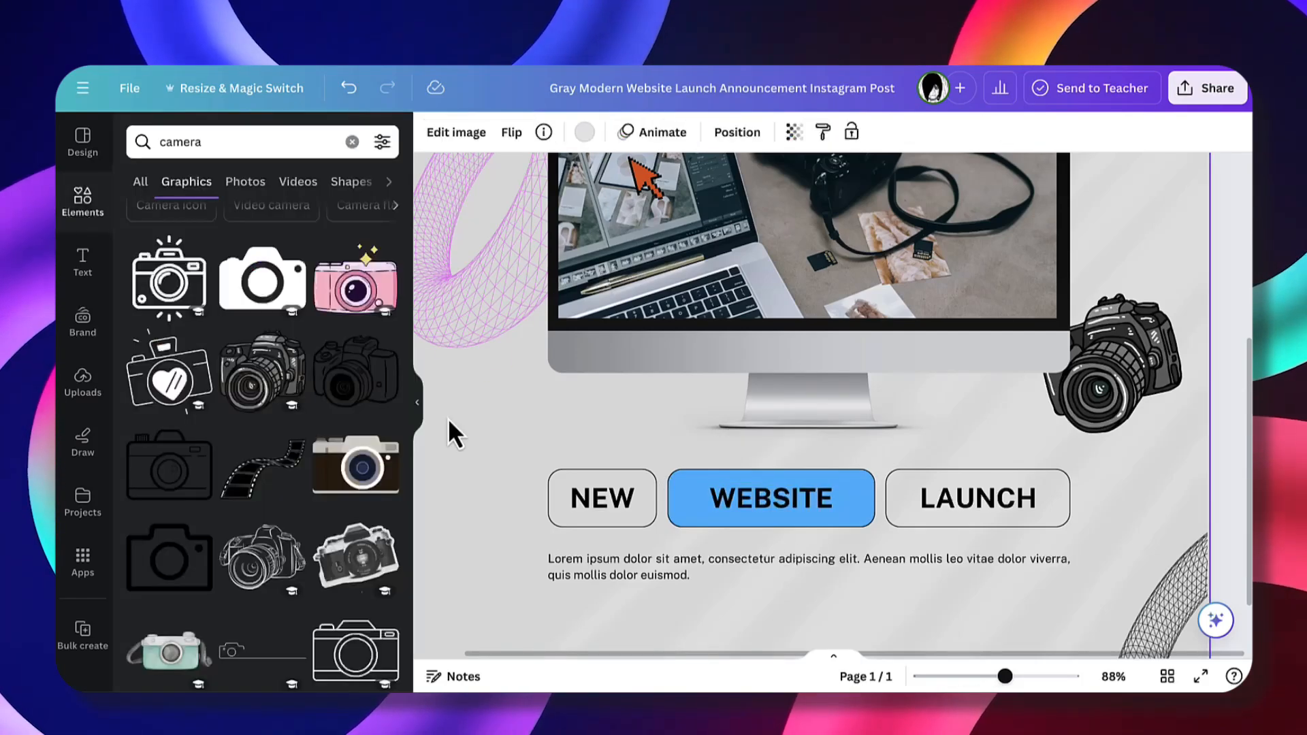
Give the blue WEBSITE shape a solid border with weight 8 and corner rounding of 32.
{"action": "left_click", "coordinate": [695, 472]}
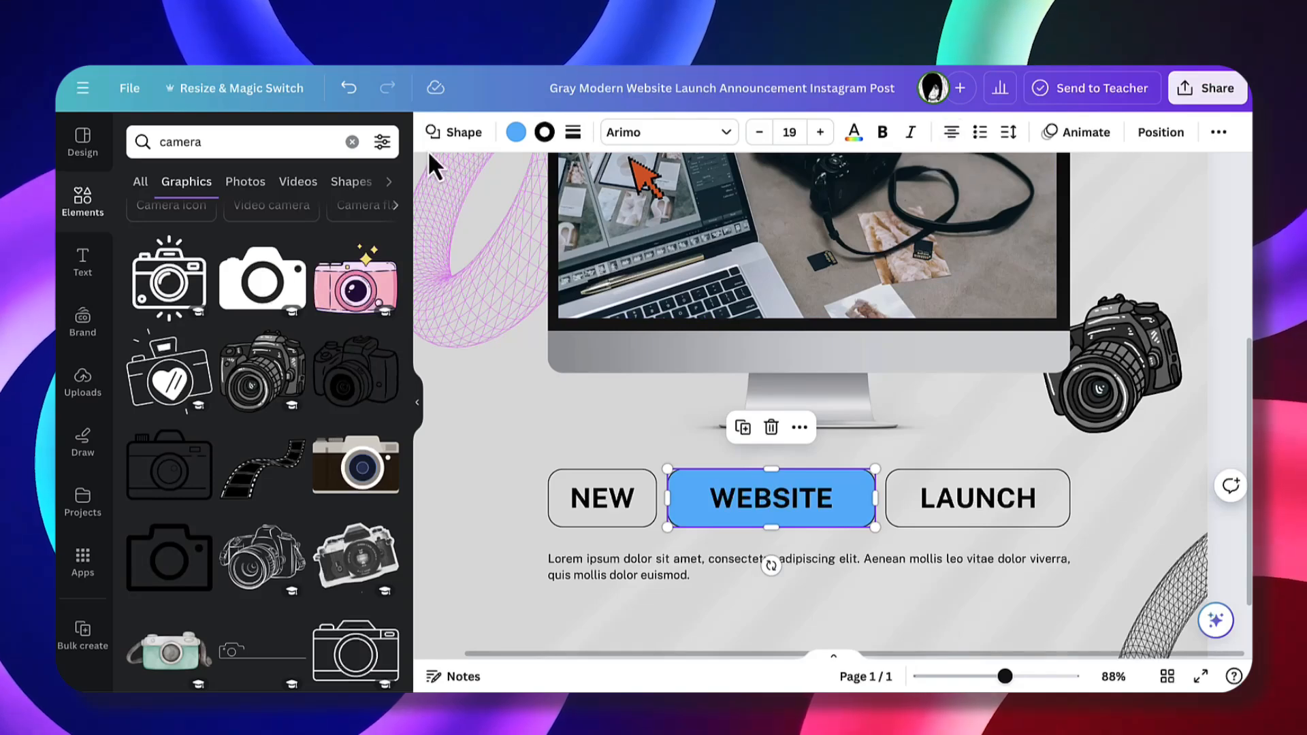
{"action": "left_click", "coordinate": [573, 132]}
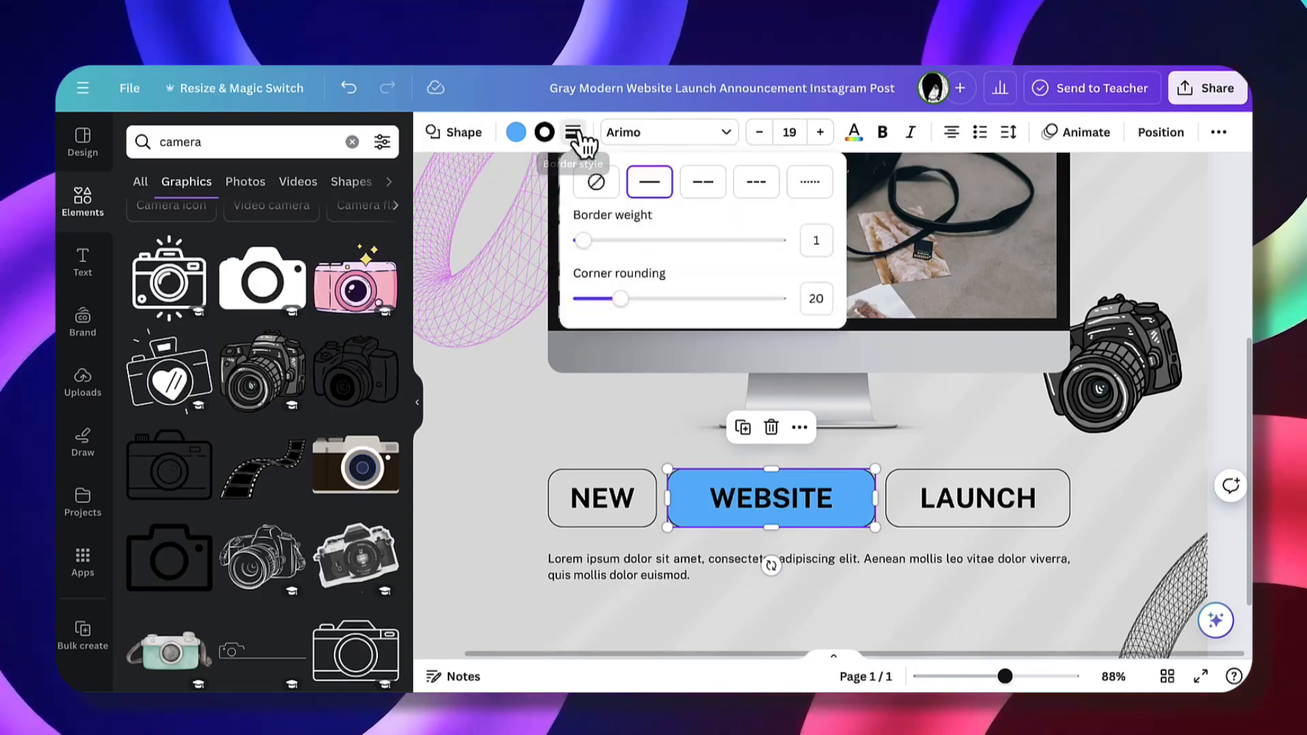
{"action": "left_click", "coordinate": [608, 190]}
{"action": "left_click", "coordinate": [612, 193]}
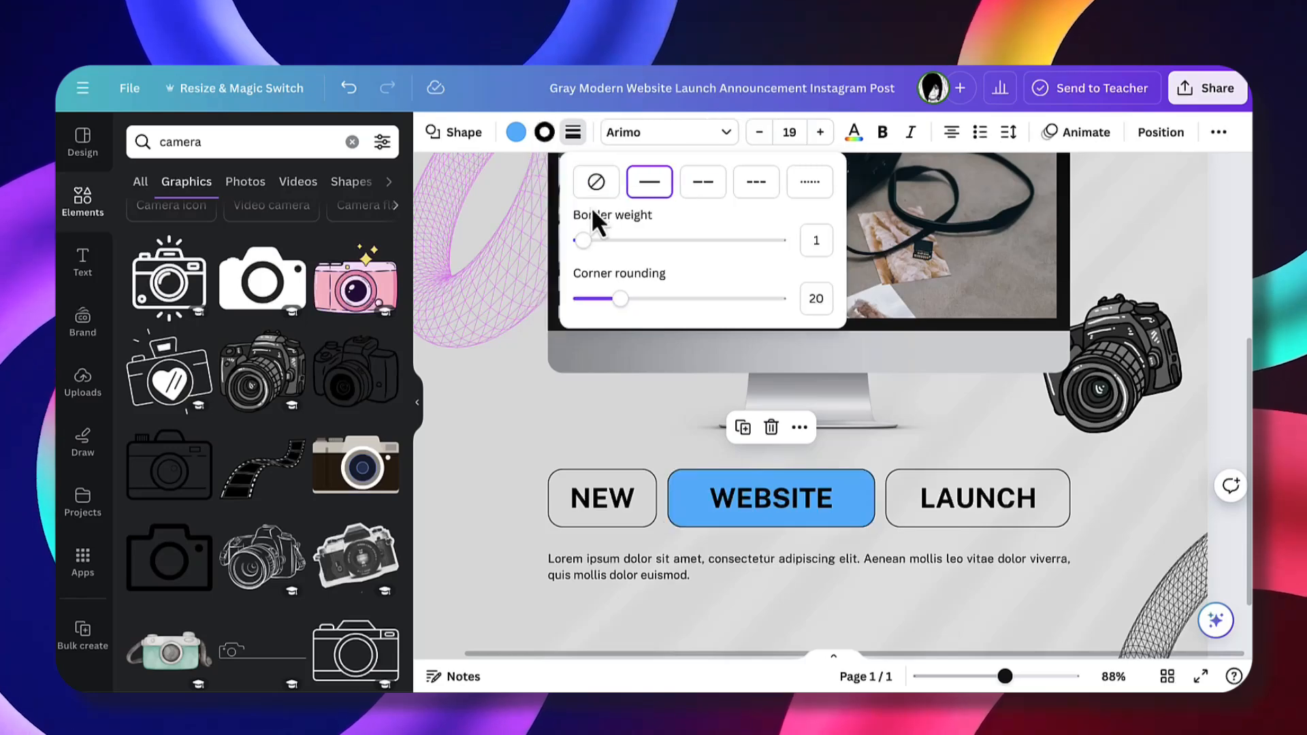
{"action": "mouse_move", "coordinate": [594, 243]}
{"action": "left_mouse_down"}
{"action": "mouse_move", "coordinate": [609, 243]}
{"action": "mouse_move", "coordinate": [597, 244]}
{"action": "left_mouse_up"}
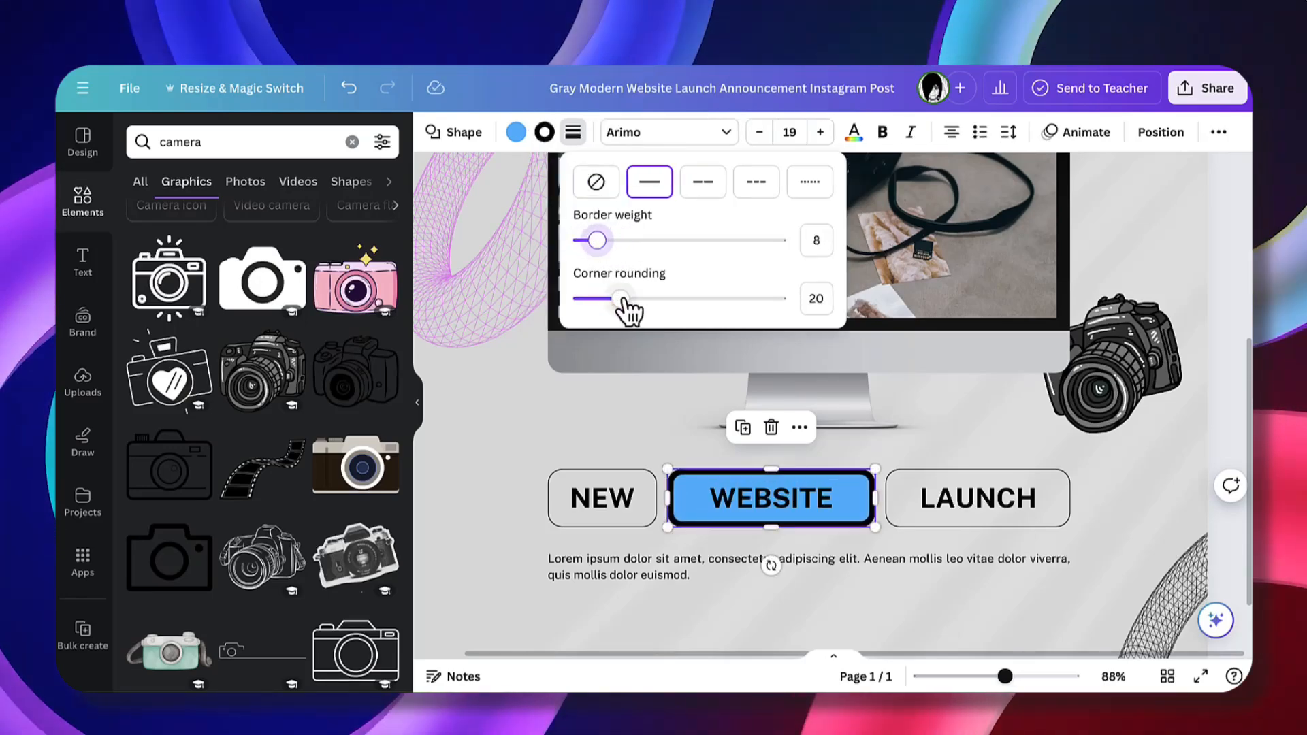
{"action": "mouse_move", "coordinate": [620, 299]}
{"action": "left_mouse_down"}
{"action": "mouse_move", "coordinate": [697, 300]}
{"action": "mouse_move", "coordinate": [584, 299]}
{"action": "mouse_move", "coordinate": [644, 300]}
{"action": "left_mouse_up"}
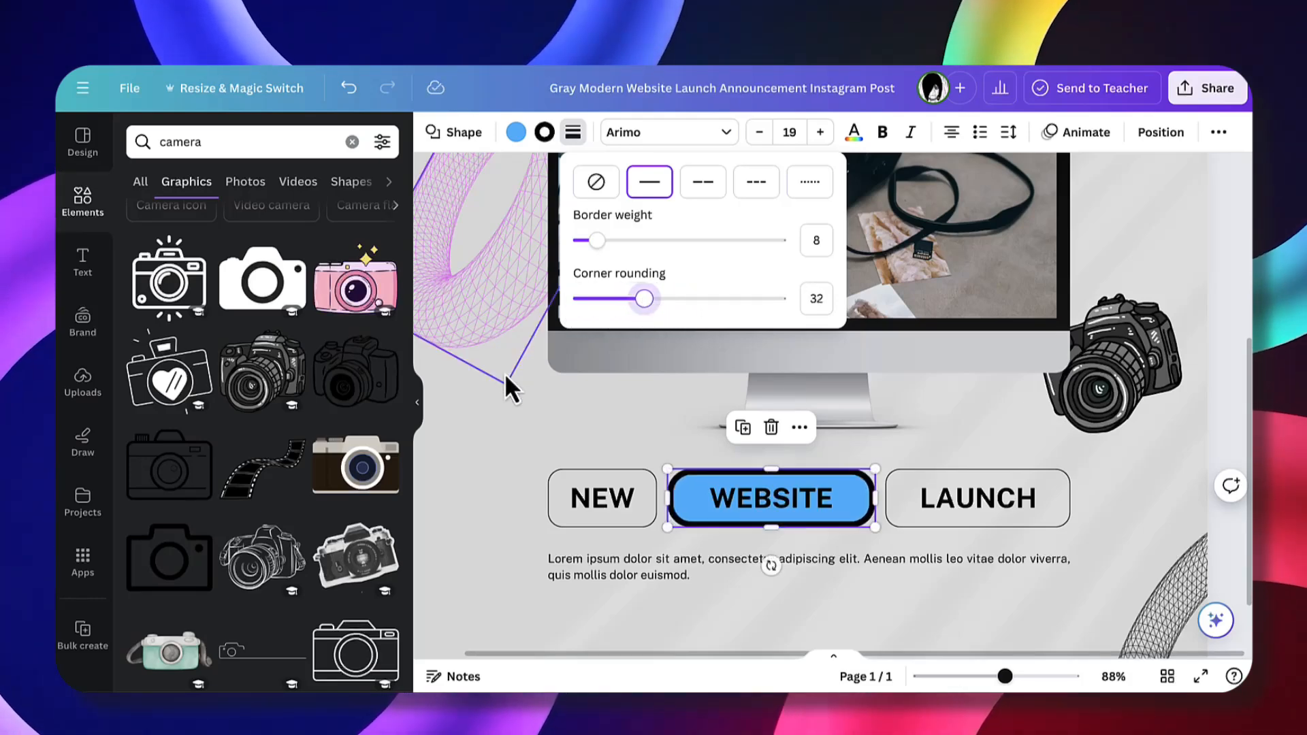
{"action": "left_click", "coordinate": [485, 460]}
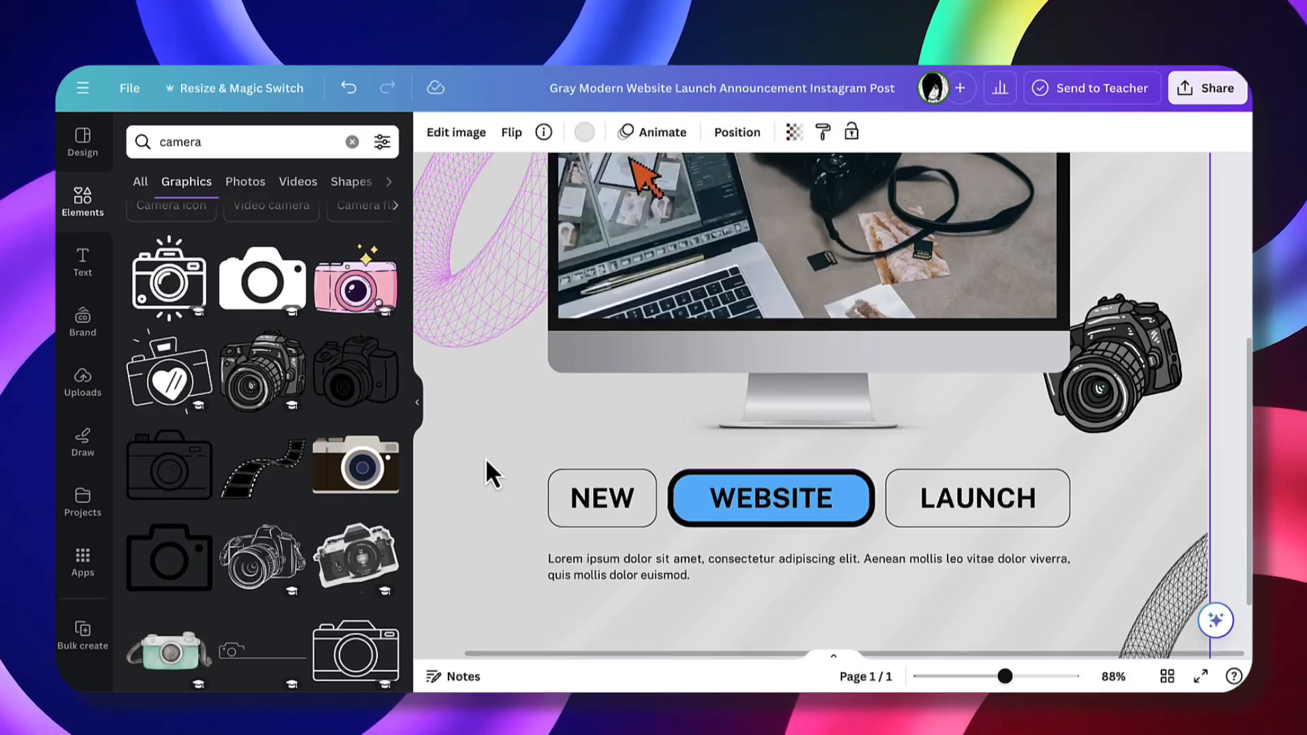
Centre-align the Lorem ipsum paragraph below the NEW WEBSITE LAUNCH labels.
{"action": "double_click", "coordinate": [621, 569]}
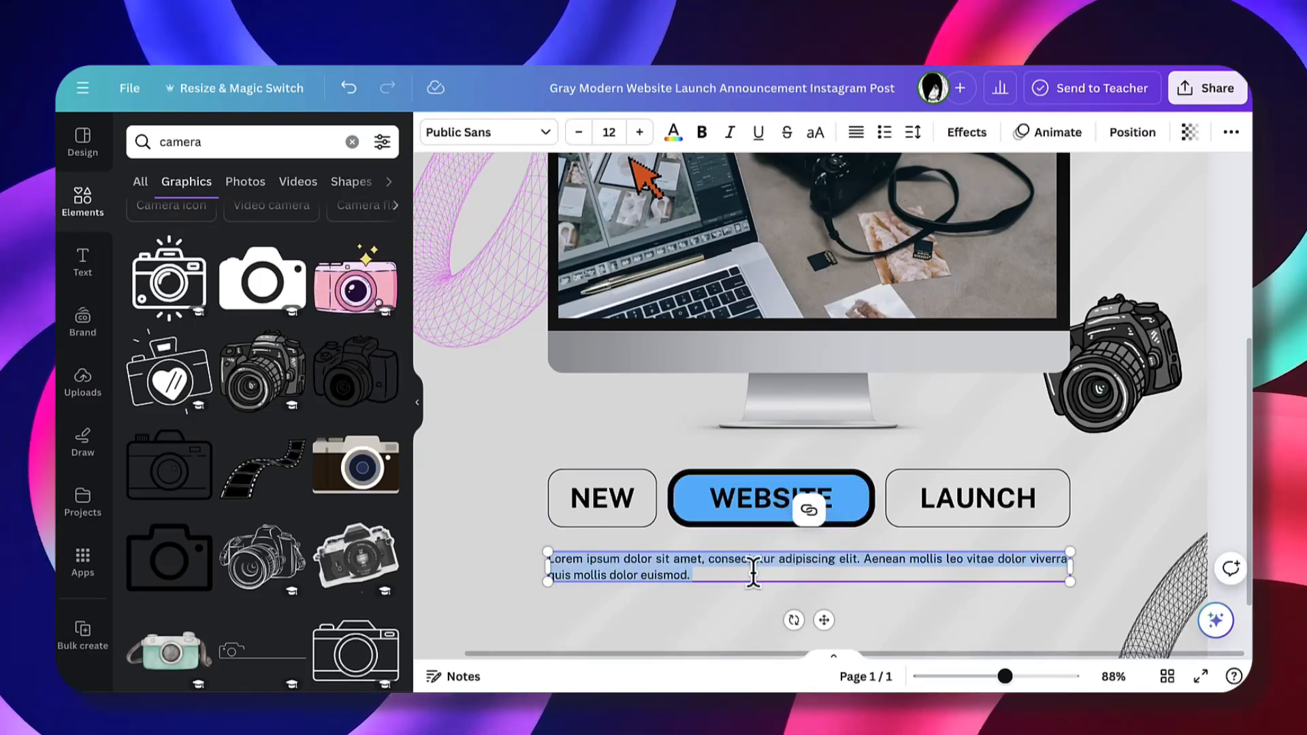
{"action": "left_click", "coordinate": [858, 133]}
{"action": "left_click", "coordinate": [856, 133]}
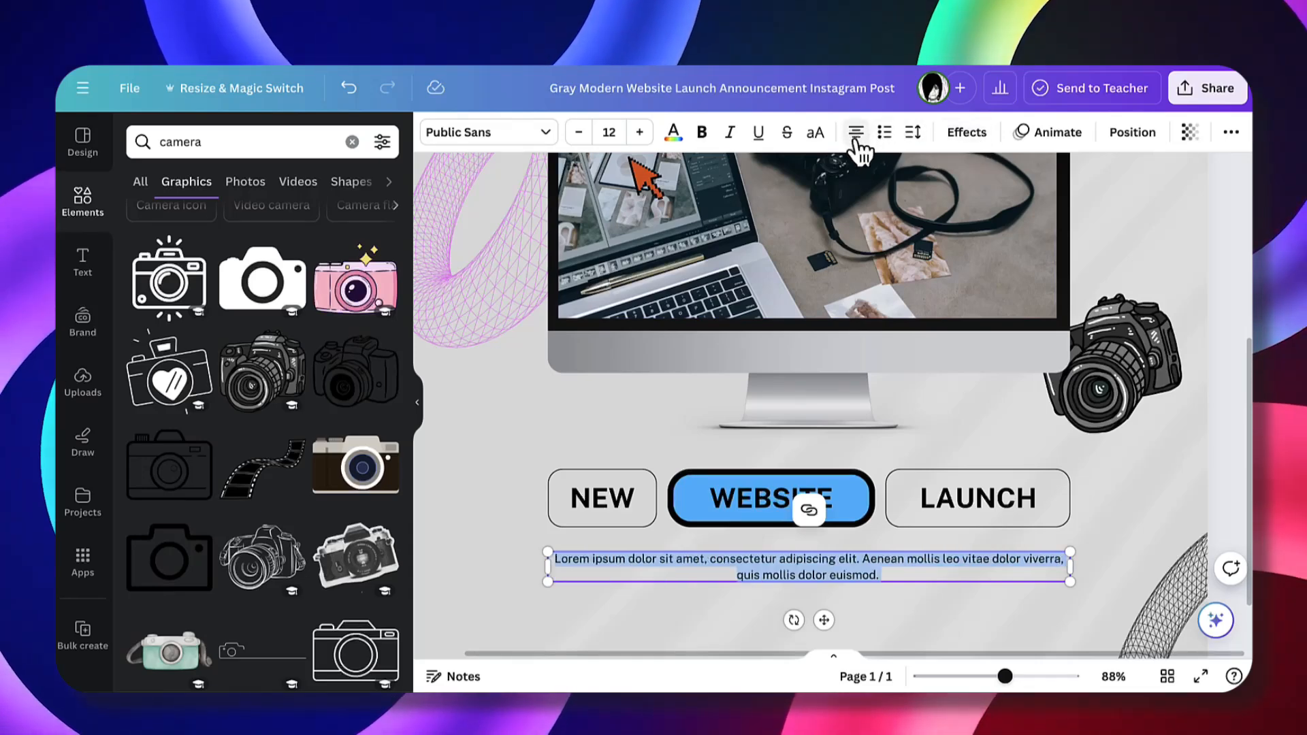
{"action": "left_click", "coordinate": [501, 599]}
Add a blank second page to the design below the finished post.
{"action": "scroll", "coordinate": [502, 598], "scroll_direction": "down", "scroll_amount": 2}
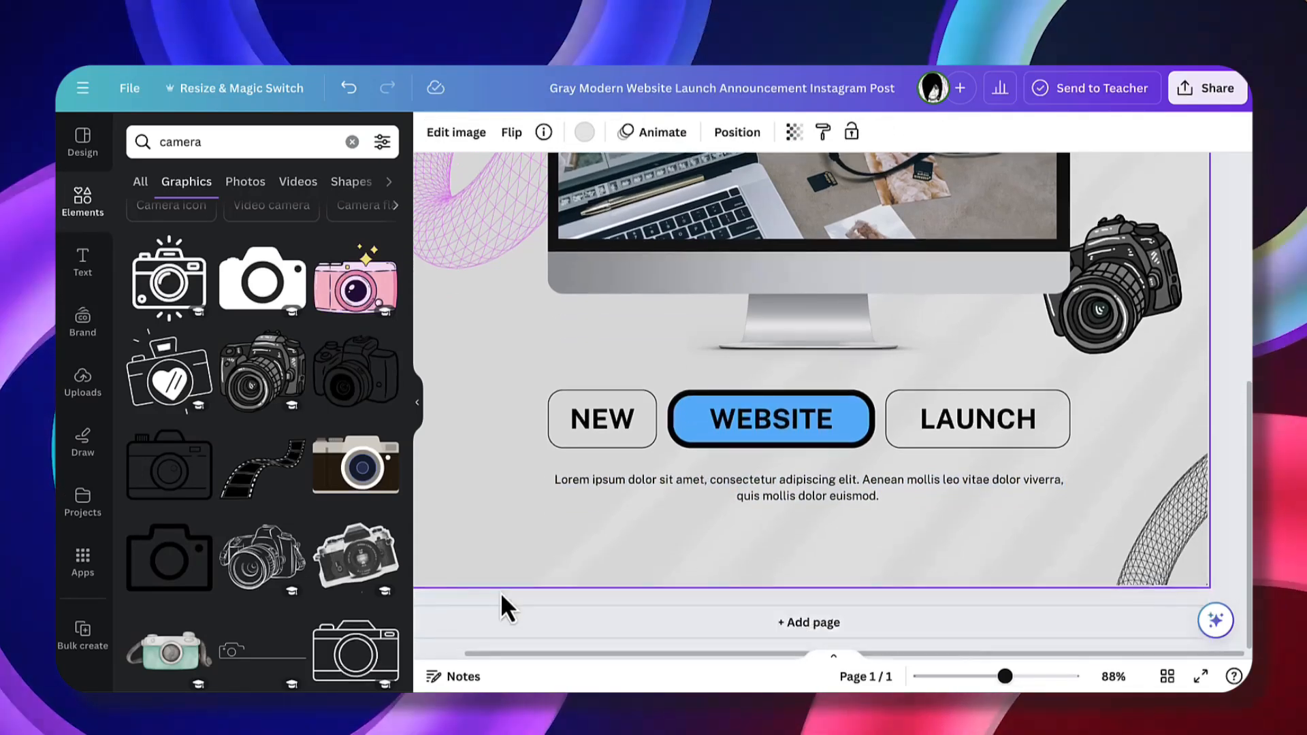
{"action": "scroll", "coordinate": [500, 591], "scroll_direction": "up", "scroll_amount": 5}
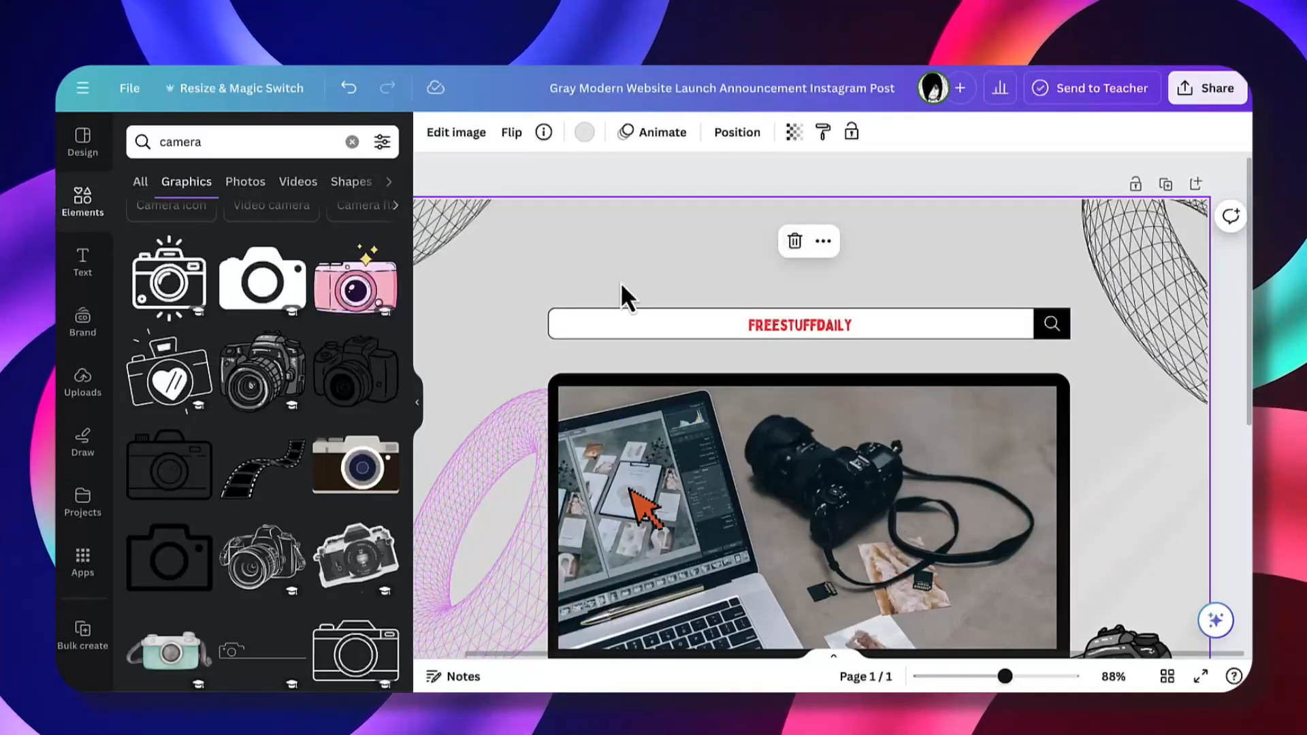
{"action": "scroll", "coordinate": [759, 288], "scroll_direction": "down", "scroll_amount": 5}
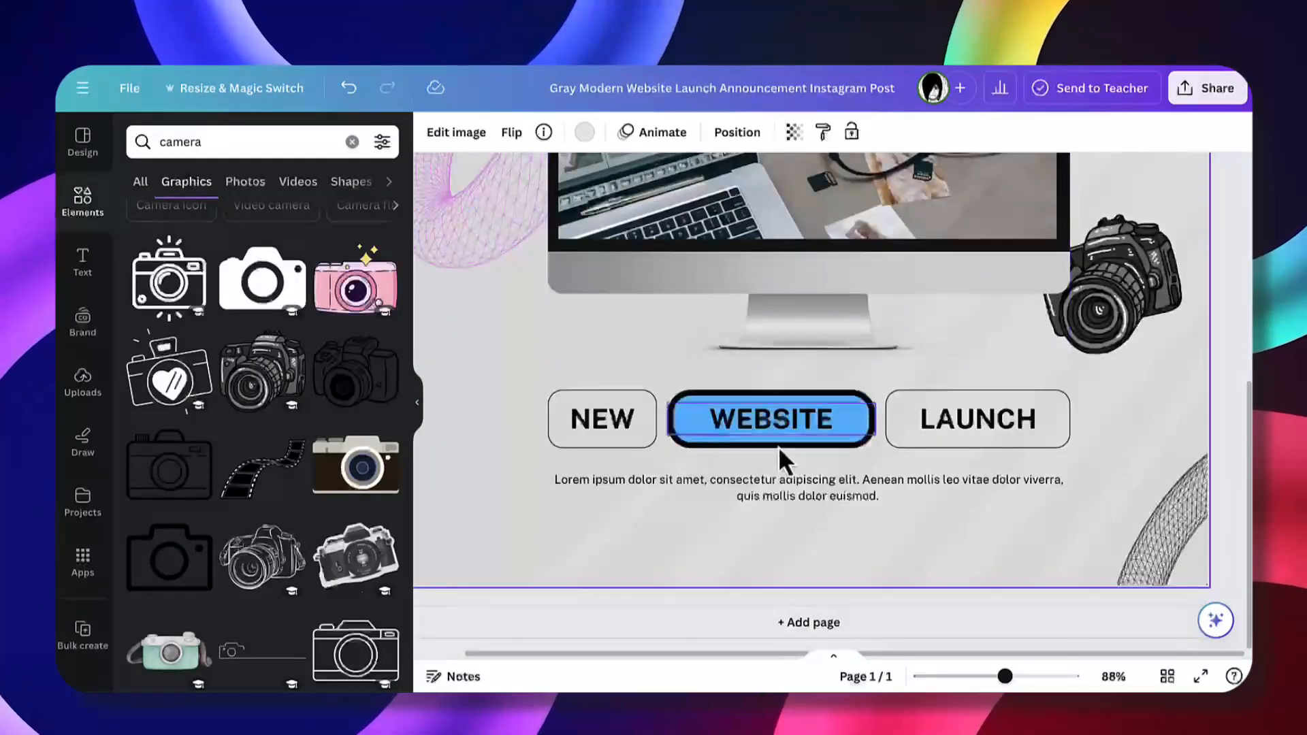
{"action": "left_click", "coordinate": [810, 630]}
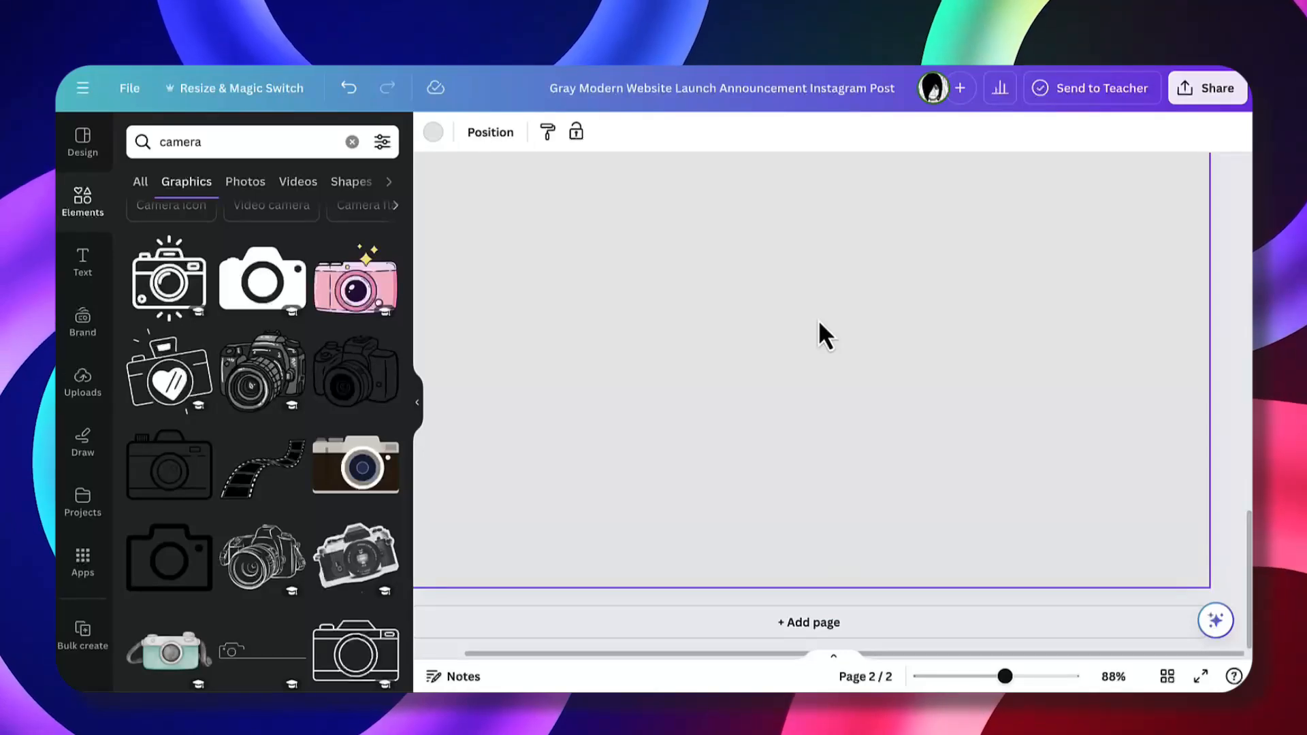
{"action": "scroll", "coordinate": [819, 322], "scroll_direction": "down", "scroll_amount": 3}
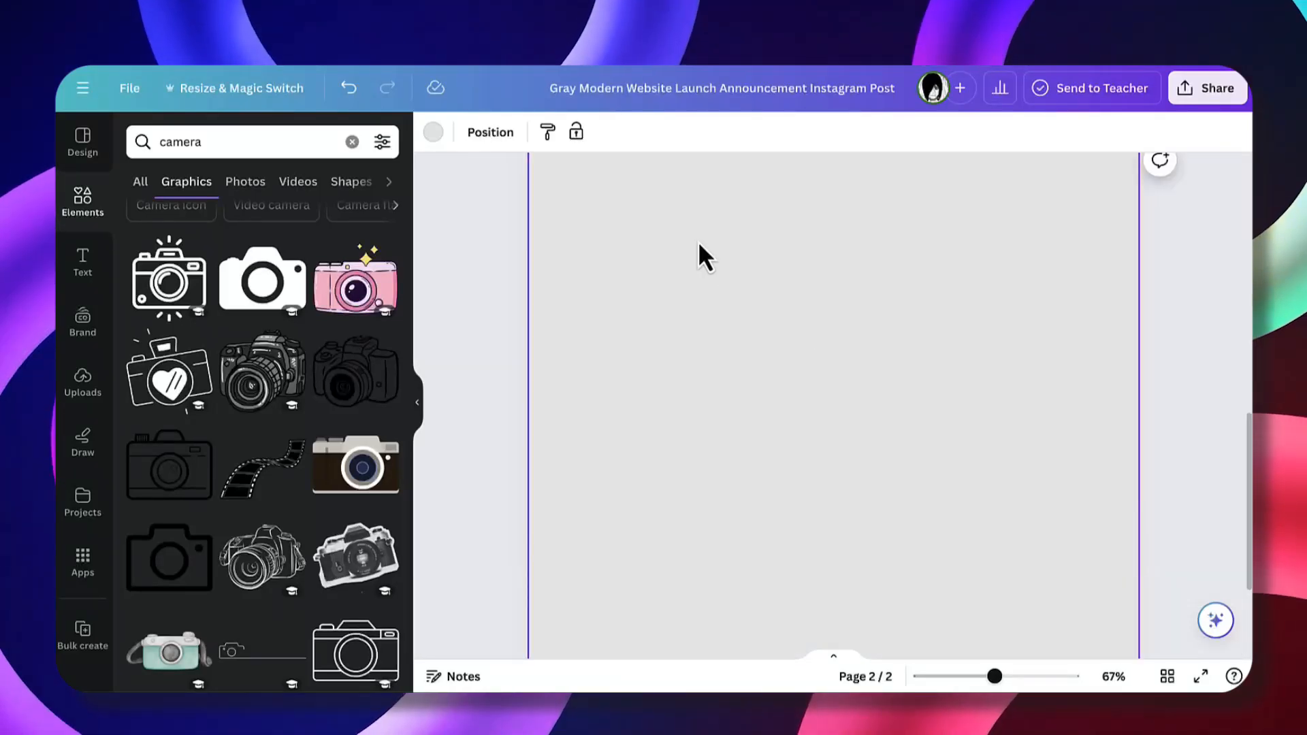
Recolour the first page's grey background to lime green from the default solid colours.
{"action": "scroll", "coordinate": [749, 328], "scroll_direction": "up", "scroll_amount": 5}
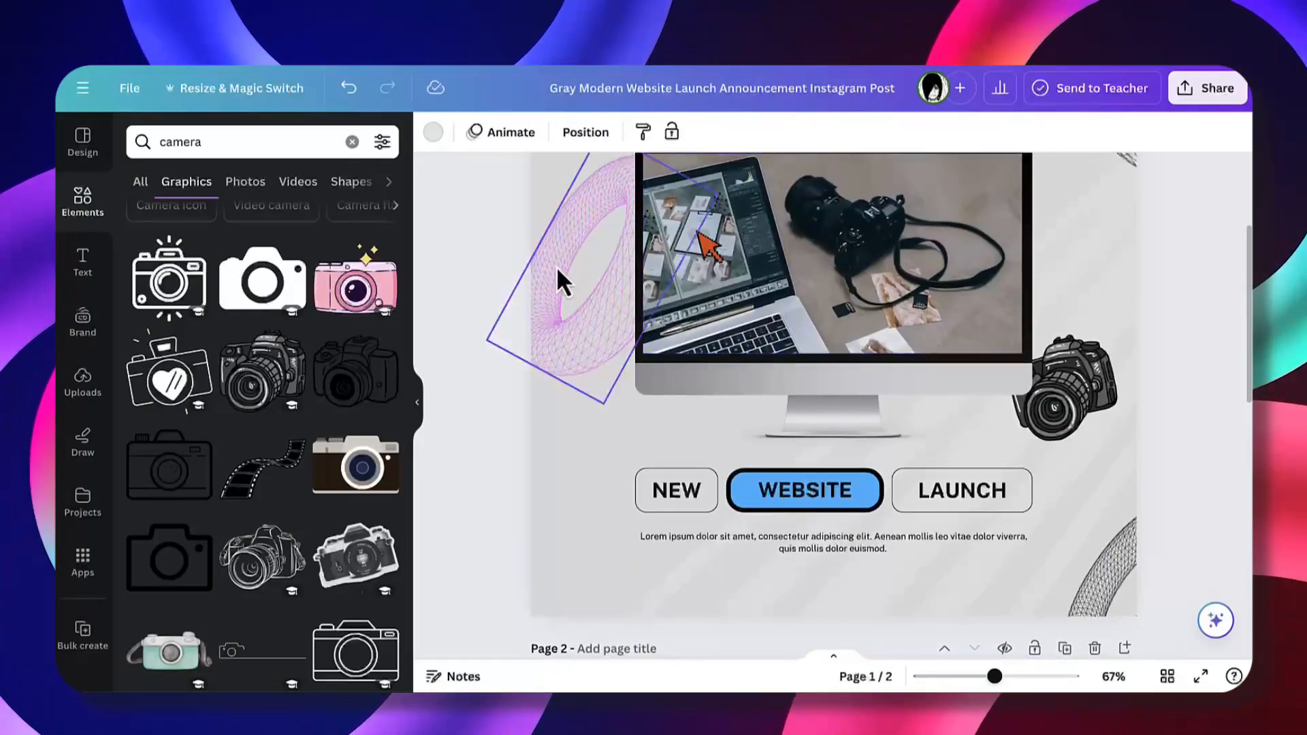
{"action": "left_click", "coordinate": [593, 442]}
{"action": "scroll", "coordinate": [594, 442], "scroll_direction": "up", "scroll_amount": 2}
{"action": "scroll", "coordinate": [593, 443], "scroll_direction": "up", "scroll_amount": 2}
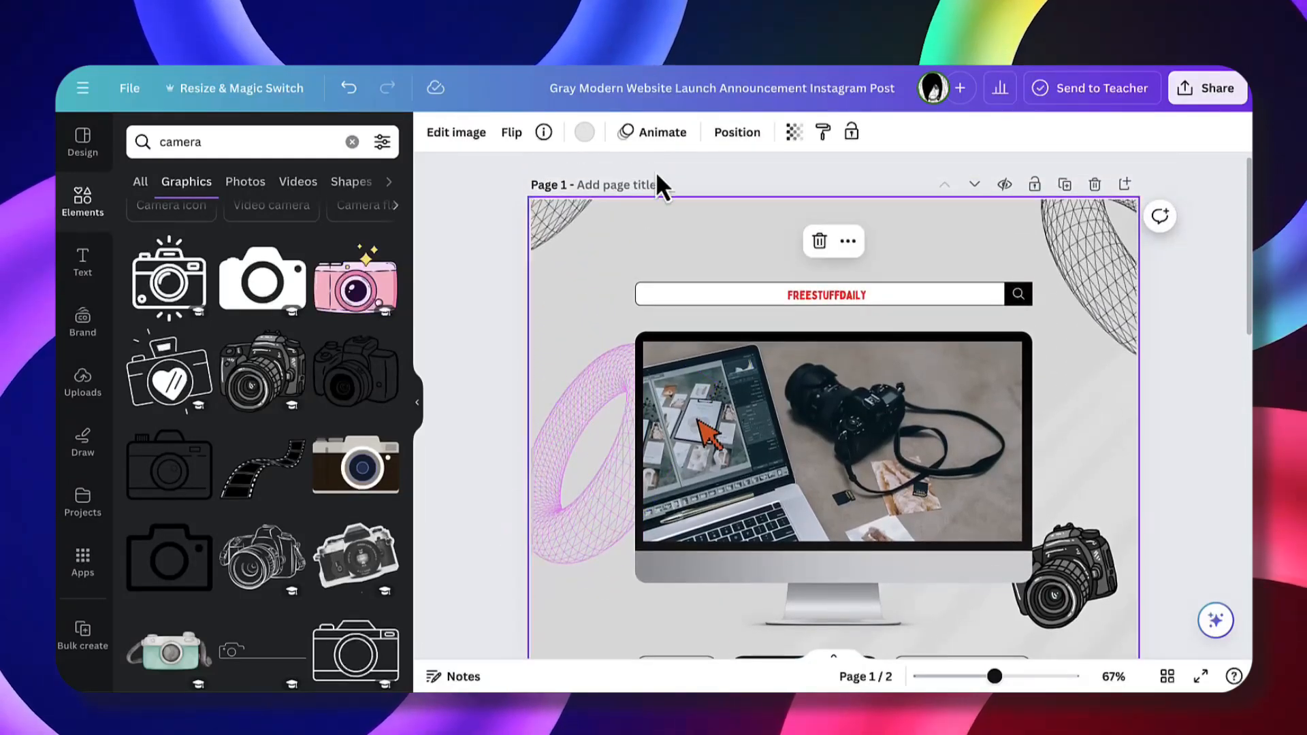
{"action": "left_click", "coordinate": [586, 133]}
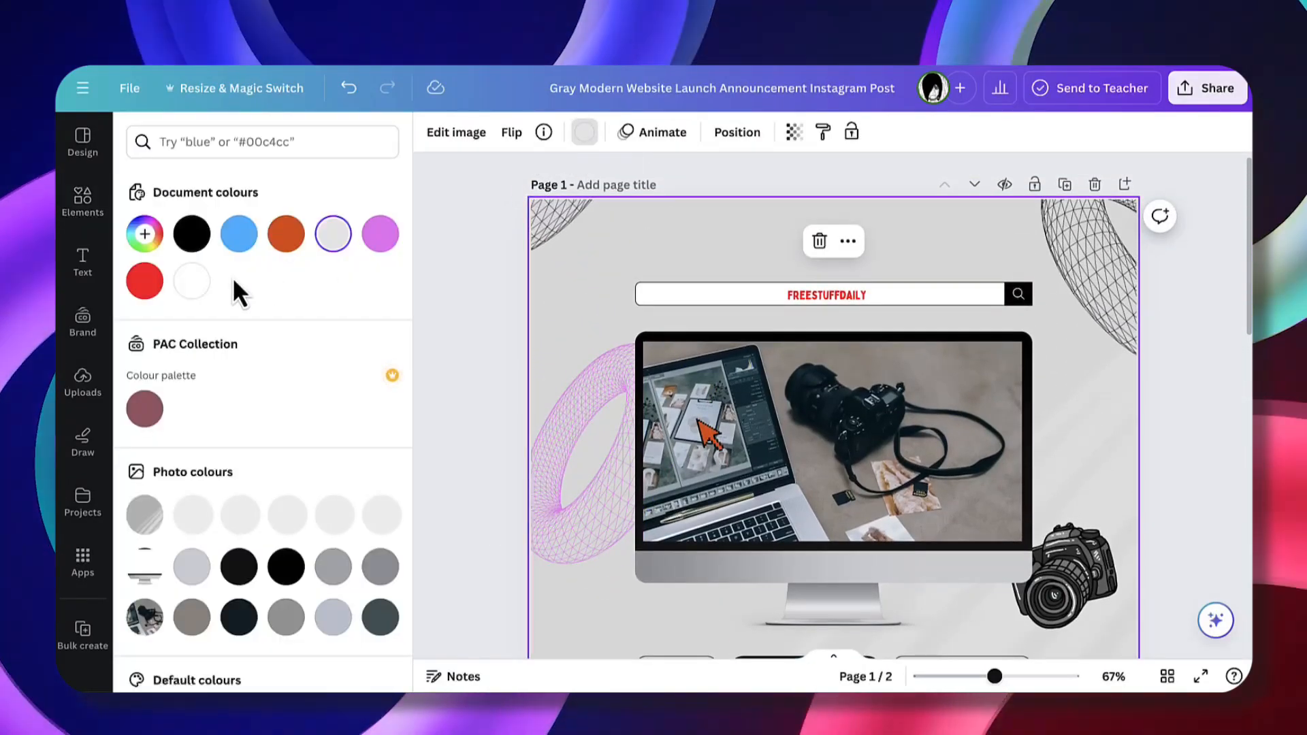
{"action": "scroll", "coordinate": [207, 476], "scroll_direction": "down", "scroll_amount": 3}
{"action": "scroll", "coordinate": [207, 477], "scroll_direction": "down", "scroll_amount": 5}
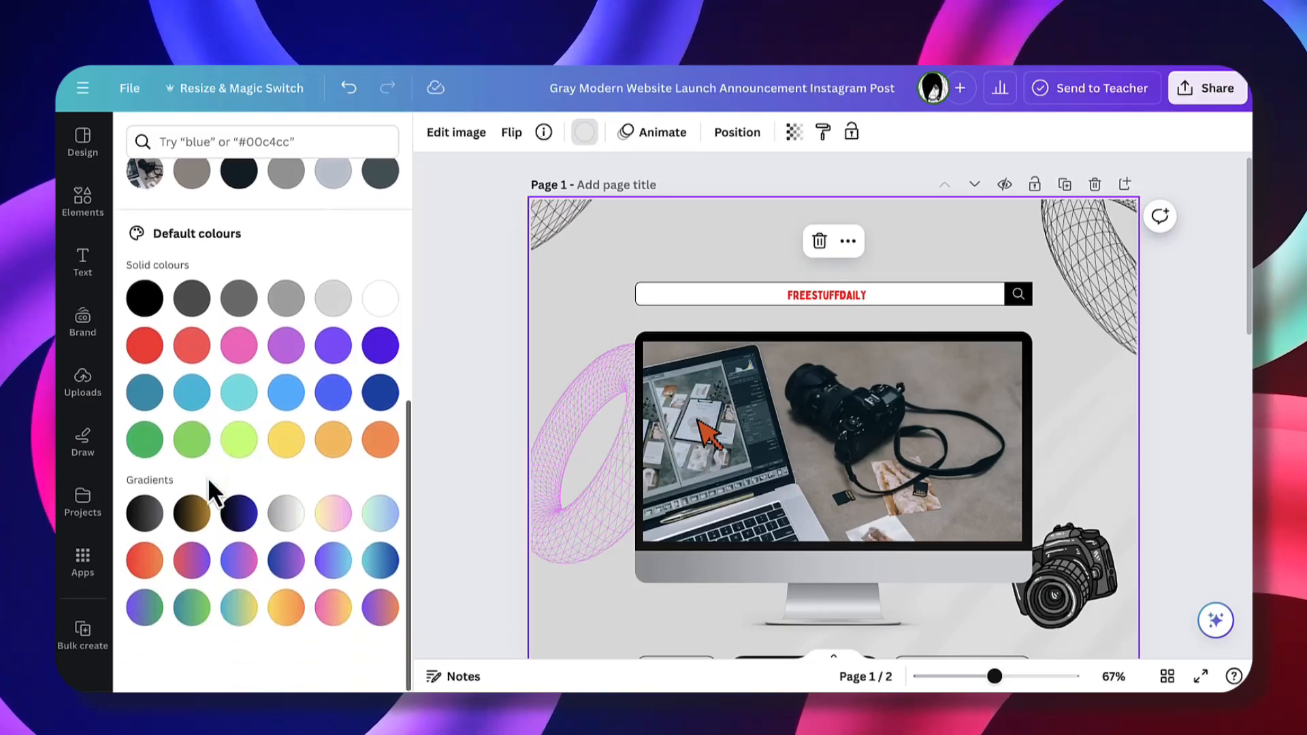
{"action": "left_click", "coordinate": [239, 446]}
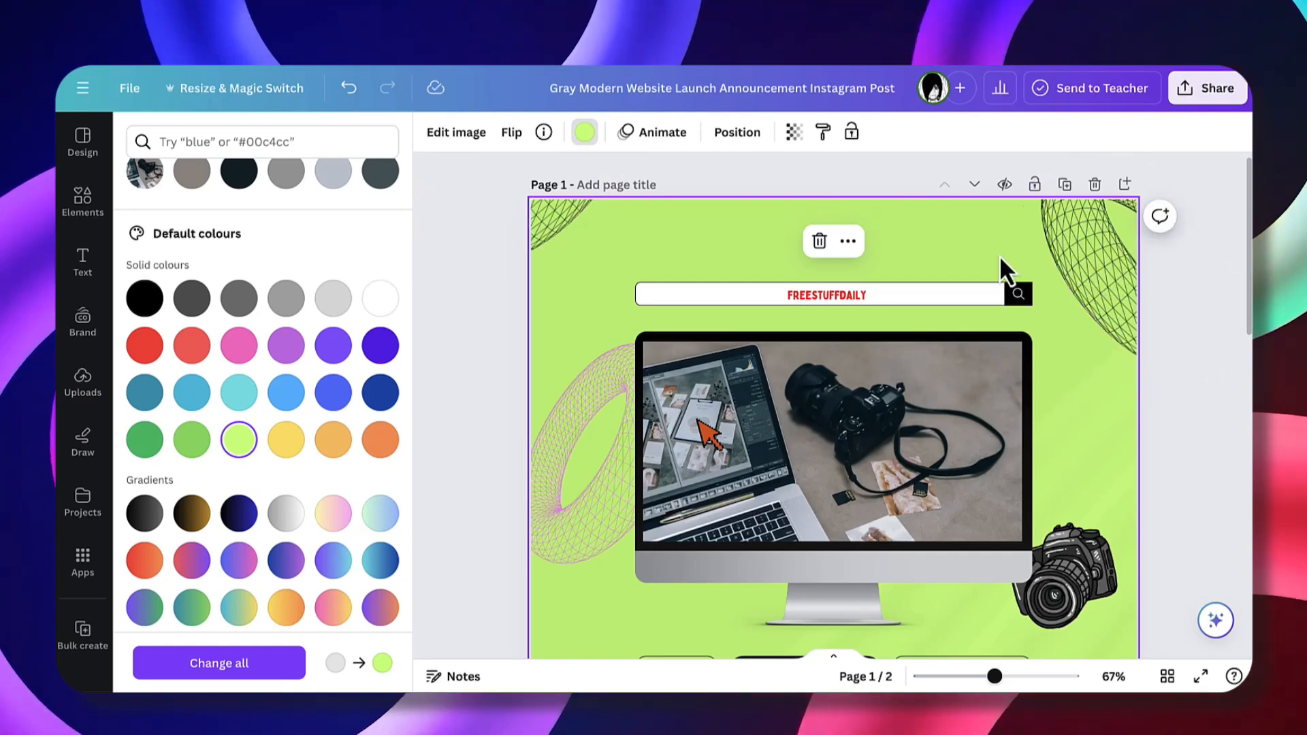
{"action": "scroll", "coordinate": [999, 255], "scroll_direction": "down", "scroll_amount": 10}
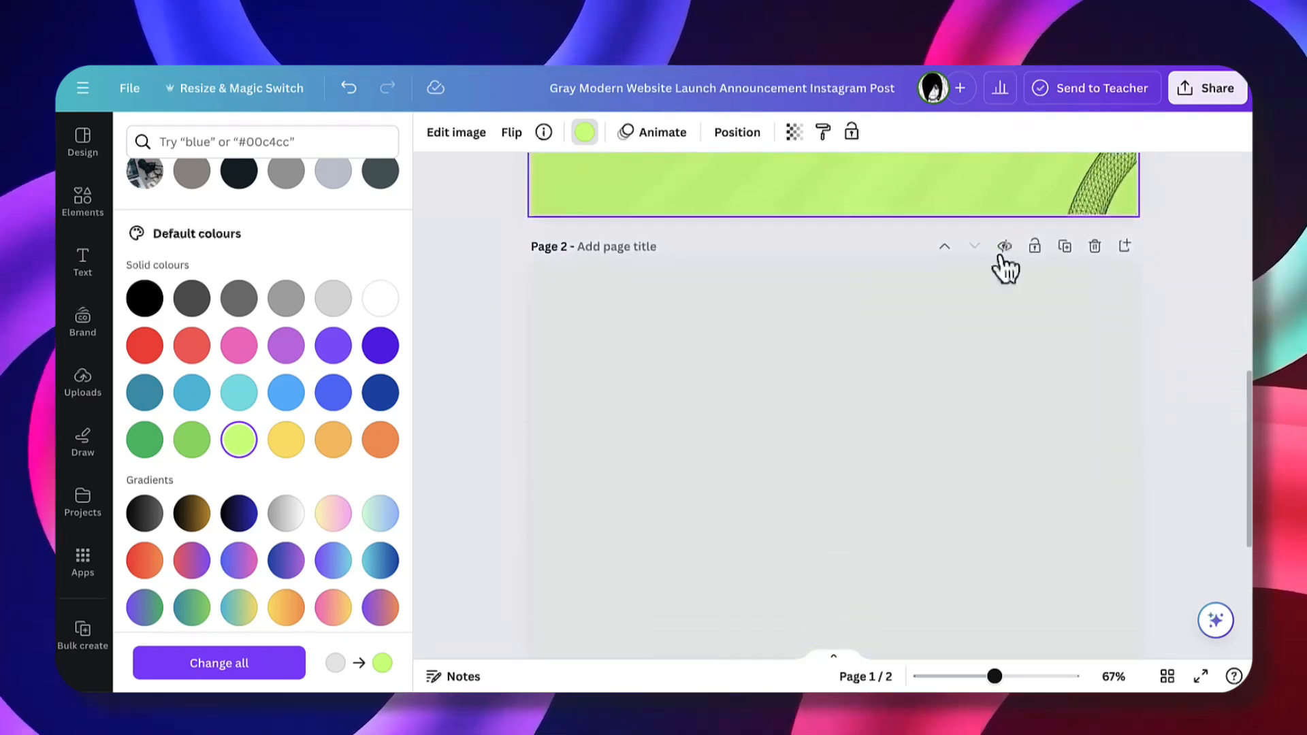
Add the laptop-on-desk mockup to page 2 and enlarge it to span most of the page's width.
{"action": "scroll", "coordinate": [999, 255], "scroll_direction": "up", "scroll_amount": 2}
{"action": "scroll", "coordinate": [999, 256], "scroll_direction": "down", "scroll_amount": 3}
{"action": "left_click", "coordinate": [712, 406]}
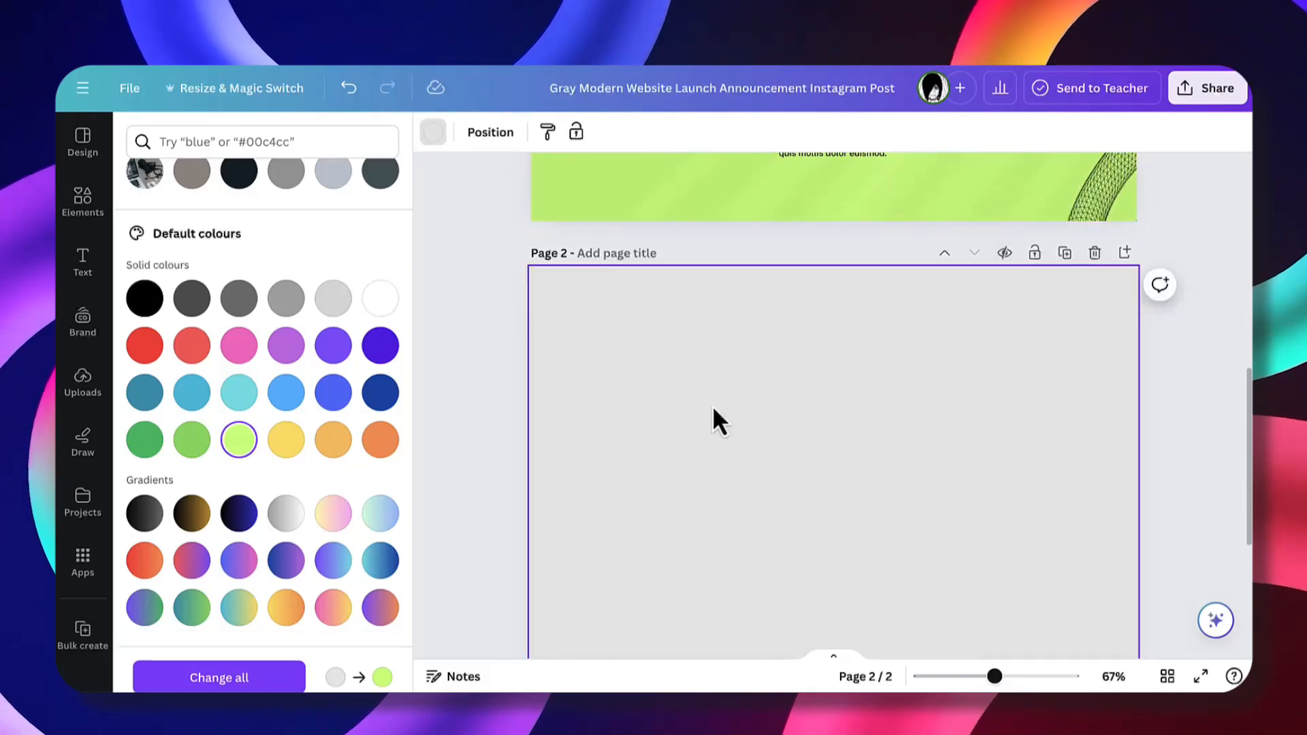
{"action": "left_click", "coordinate": [89, 208]}
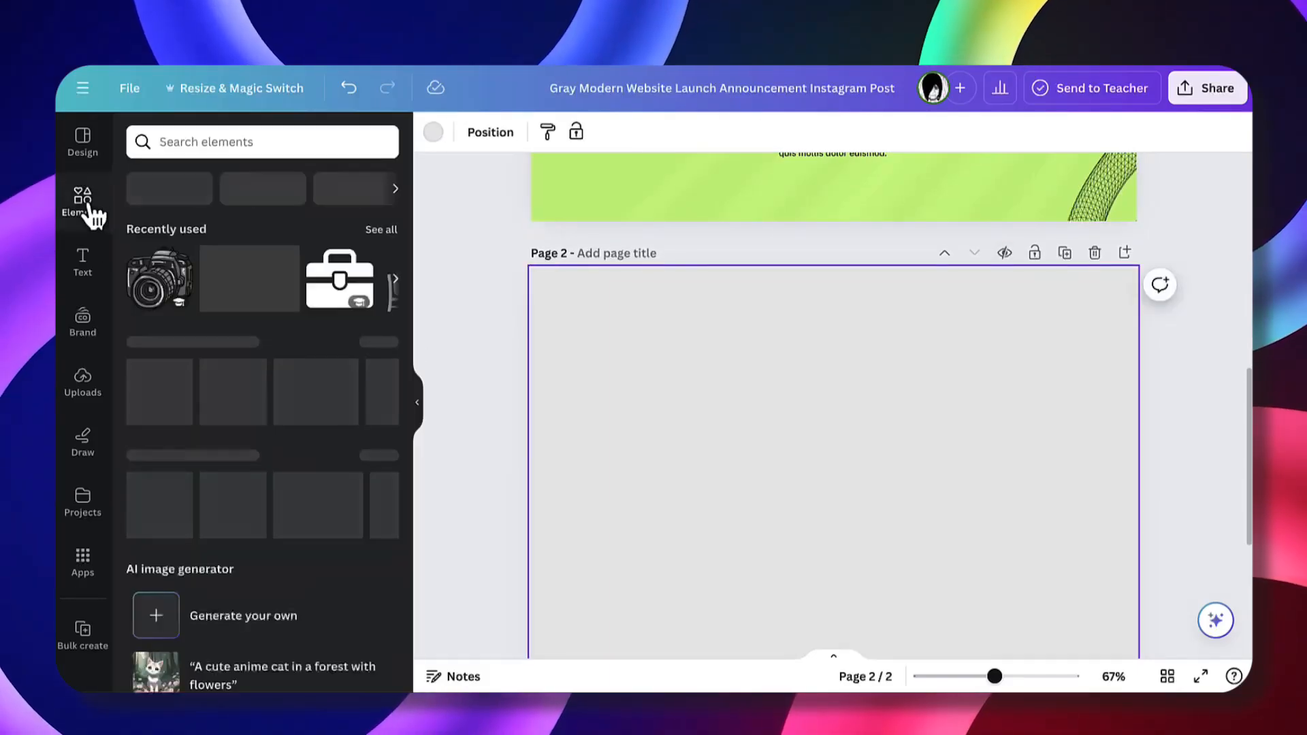
{"action": "scroll", "coordinate": [259, 245], "scroll_direction": "down", "scroll_amount": 8}
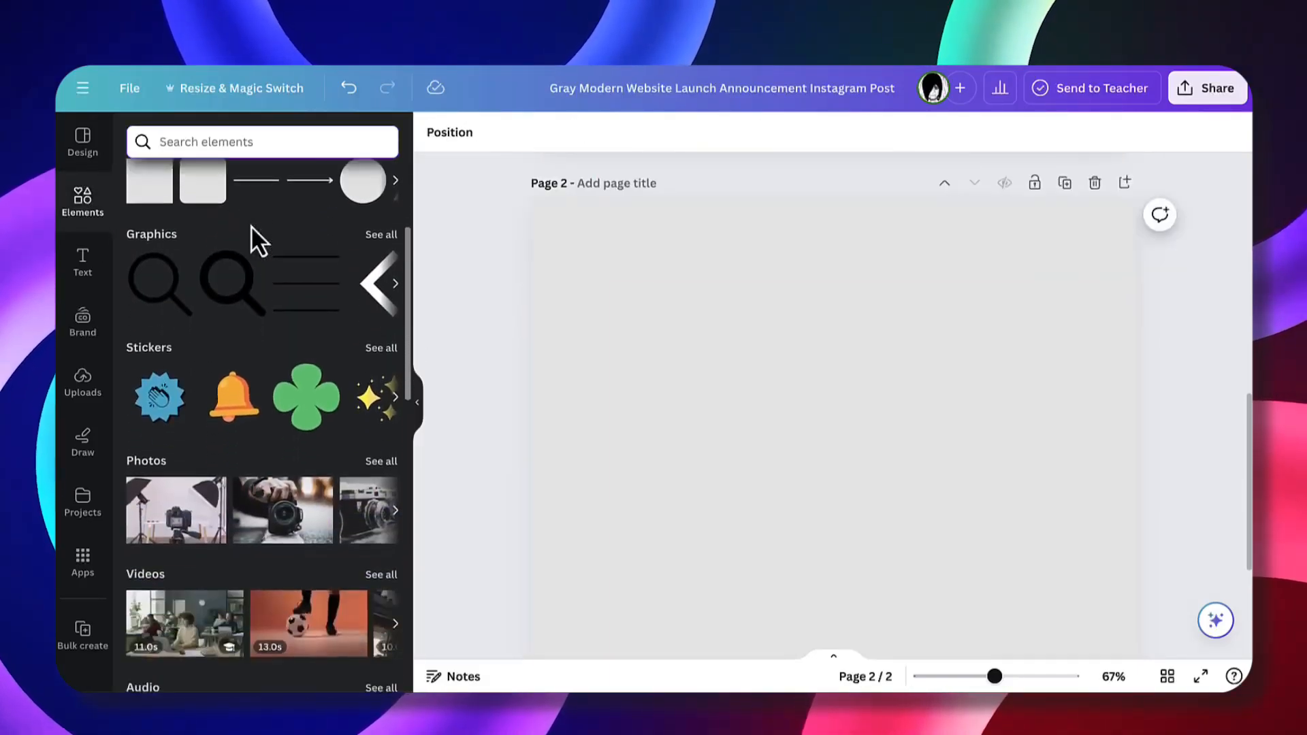
{"action": "scroll", "coordinate": [255, 235], "scroll_direction": "down", "scroll_amount": 3}
{"action": "scroll", "coordinate": [255, 235], "scroll_direction": "up", "scroll_amount": 10}
{"action": "scroll", "coordinate": [255, 234], "scroll_direction": "down", "scroll_amount": 12}
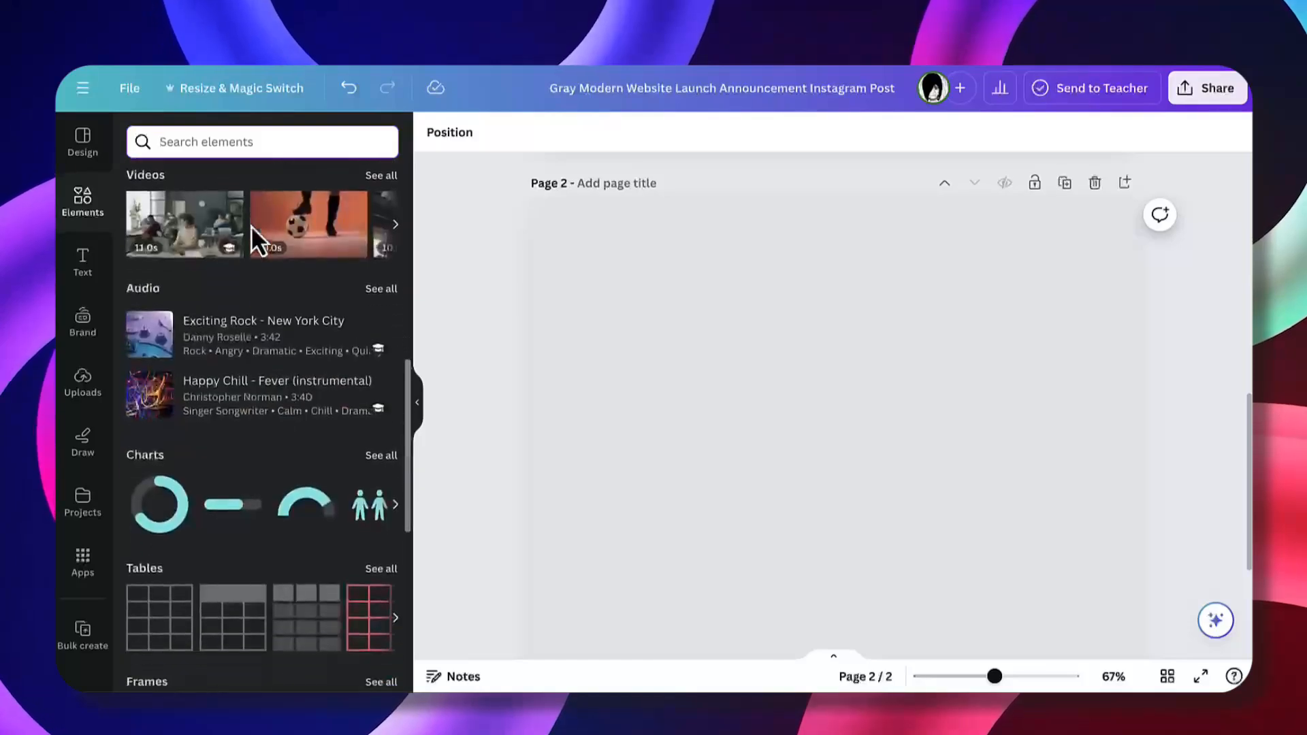
{"action": "scroll", "coordinate": [256, 239], "scroll_direction": "down", "scroll_amount": 3}
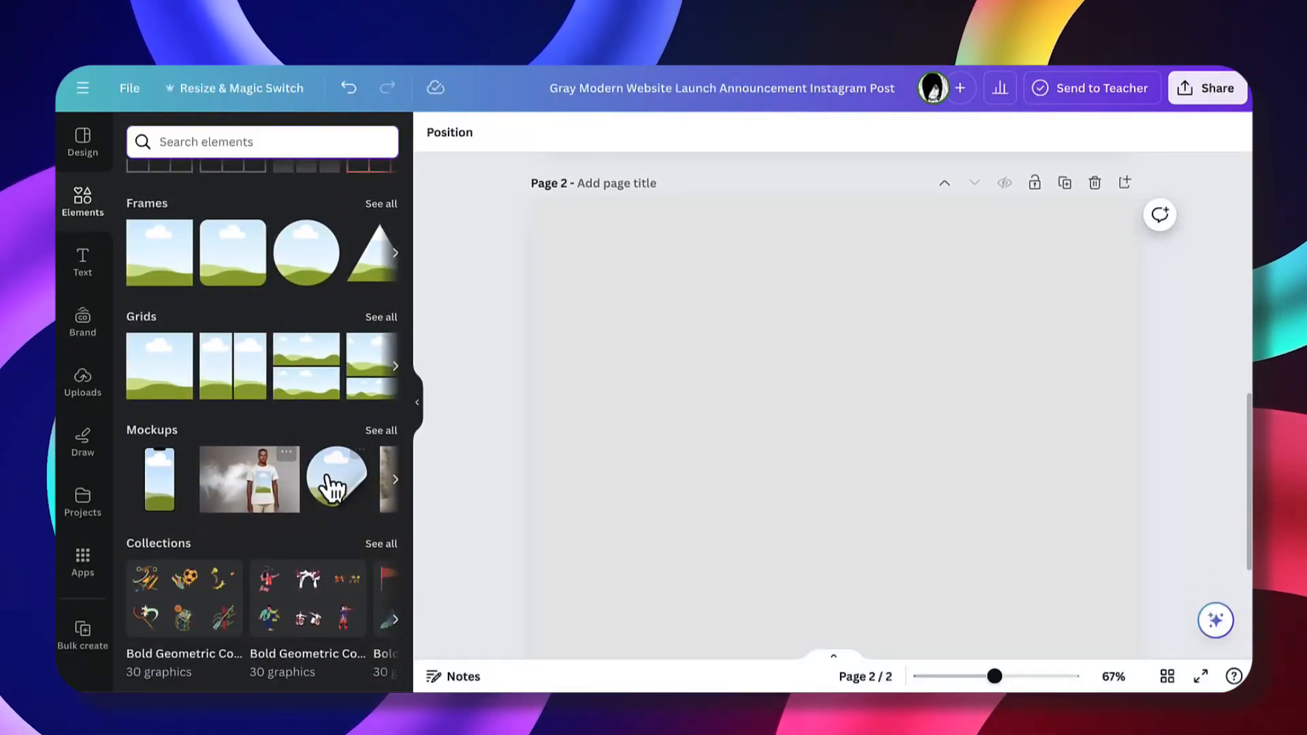
{"action": "scroll", "coordinate": [336, 485], "scroll_direction": "right", "scroll_amount": 5}
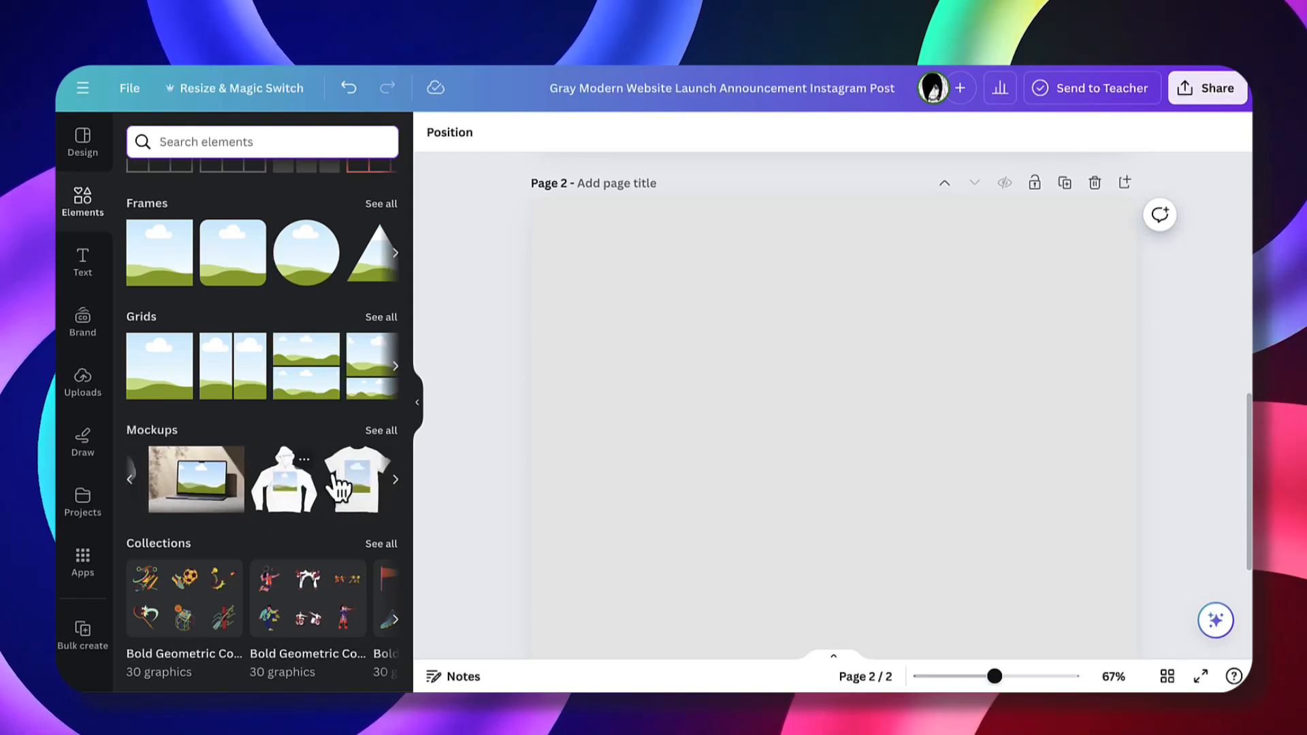
{"action": "scroll", "coordinate": [335, 485], "scroll_direction": "right", "scroll_amount": 3}
{"action": "scroll", "coordinate": [335, 484], "scroll_direction": "left", "scroll_amount": 5}
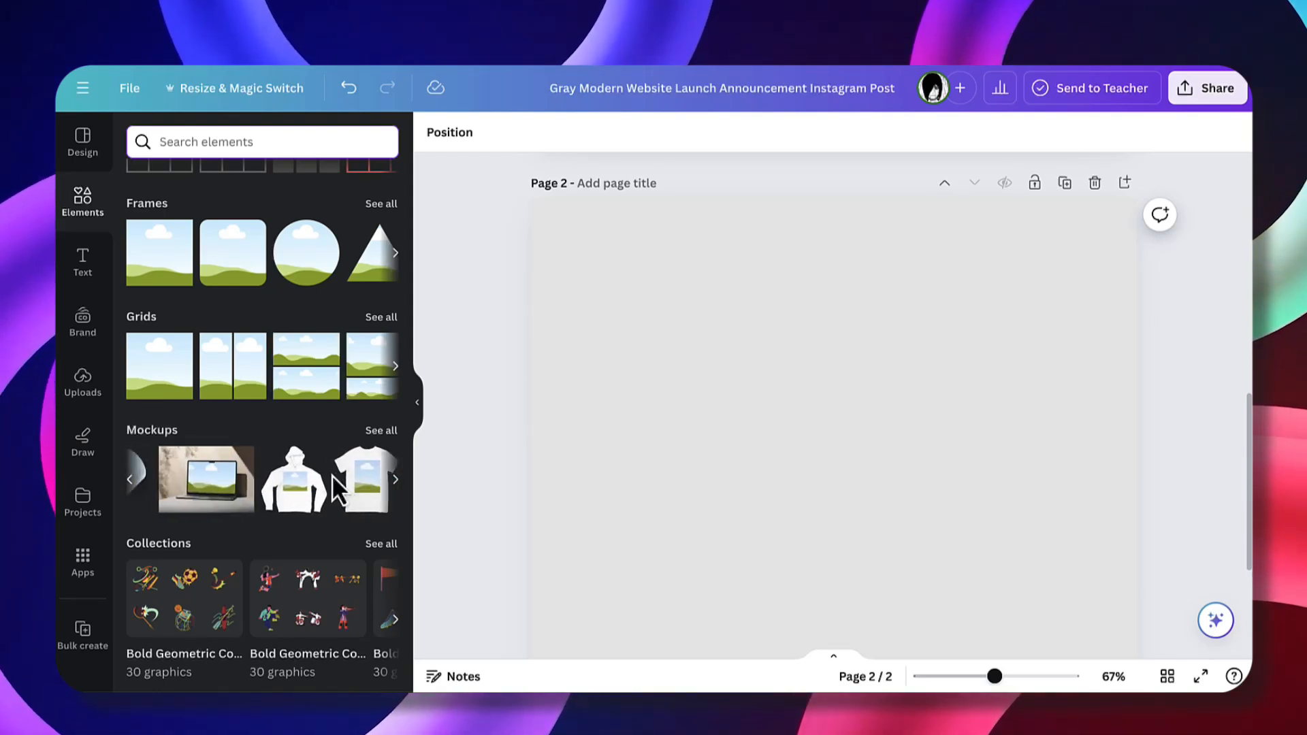
{"action": "left_click_drag", "start_coordinate": [243, 488], "coordinate": [720, 454]}
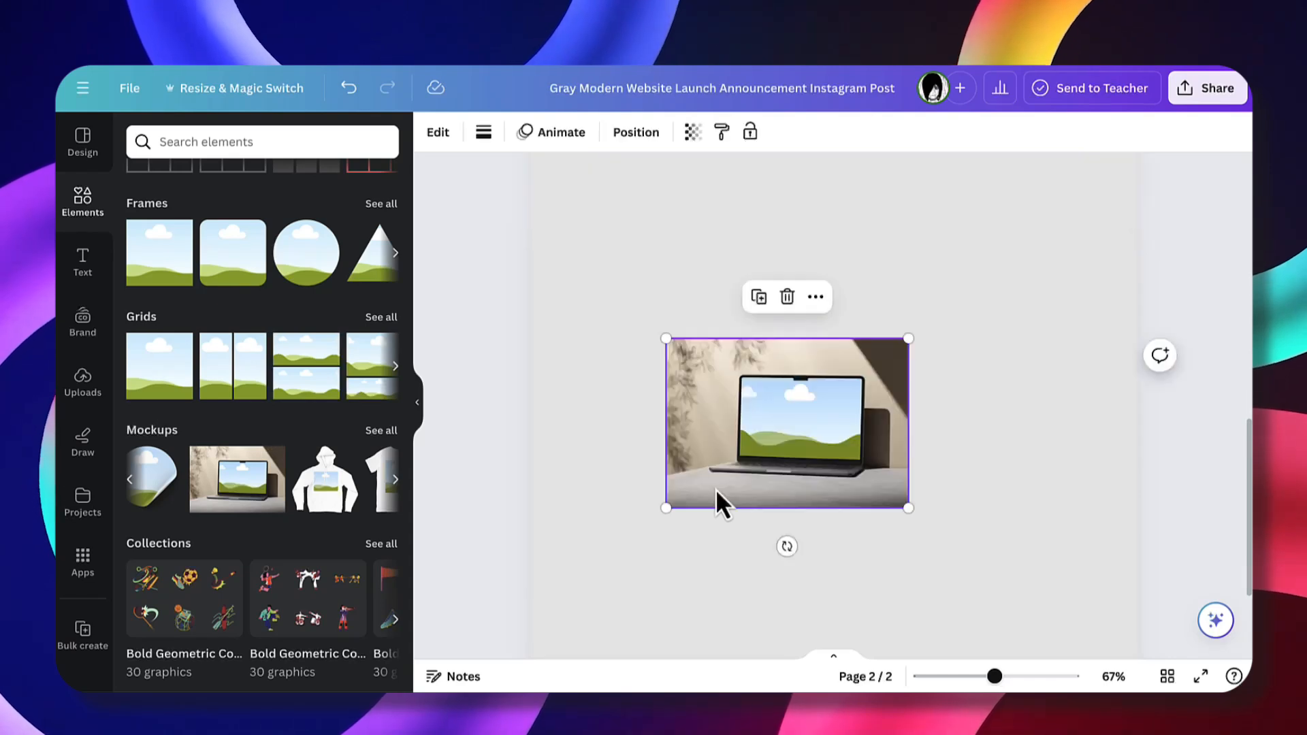
{"action": "left_click_drag", "start_coordinate": [666, 338], "coordinate": [531, 244]}
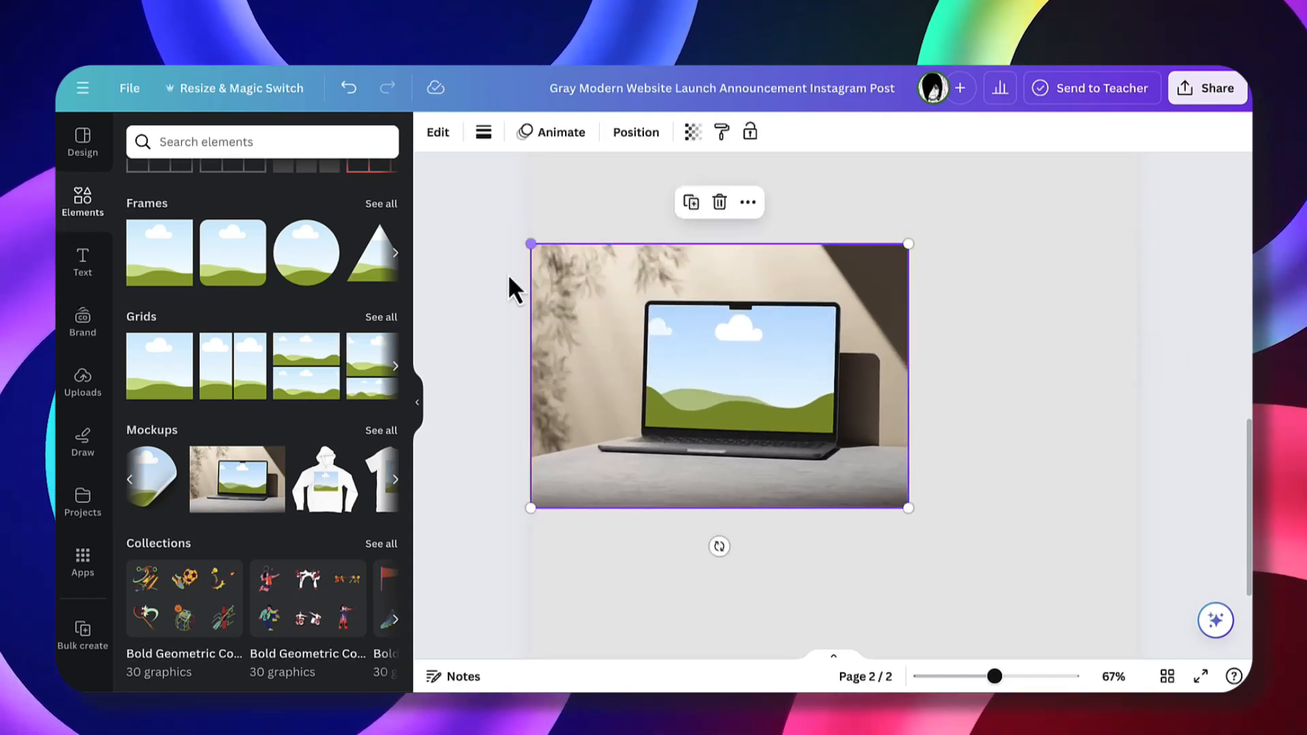
{"action": "left_click_drag", "start_coordinate": [909, 506], "coordinate": [1059, 572]}
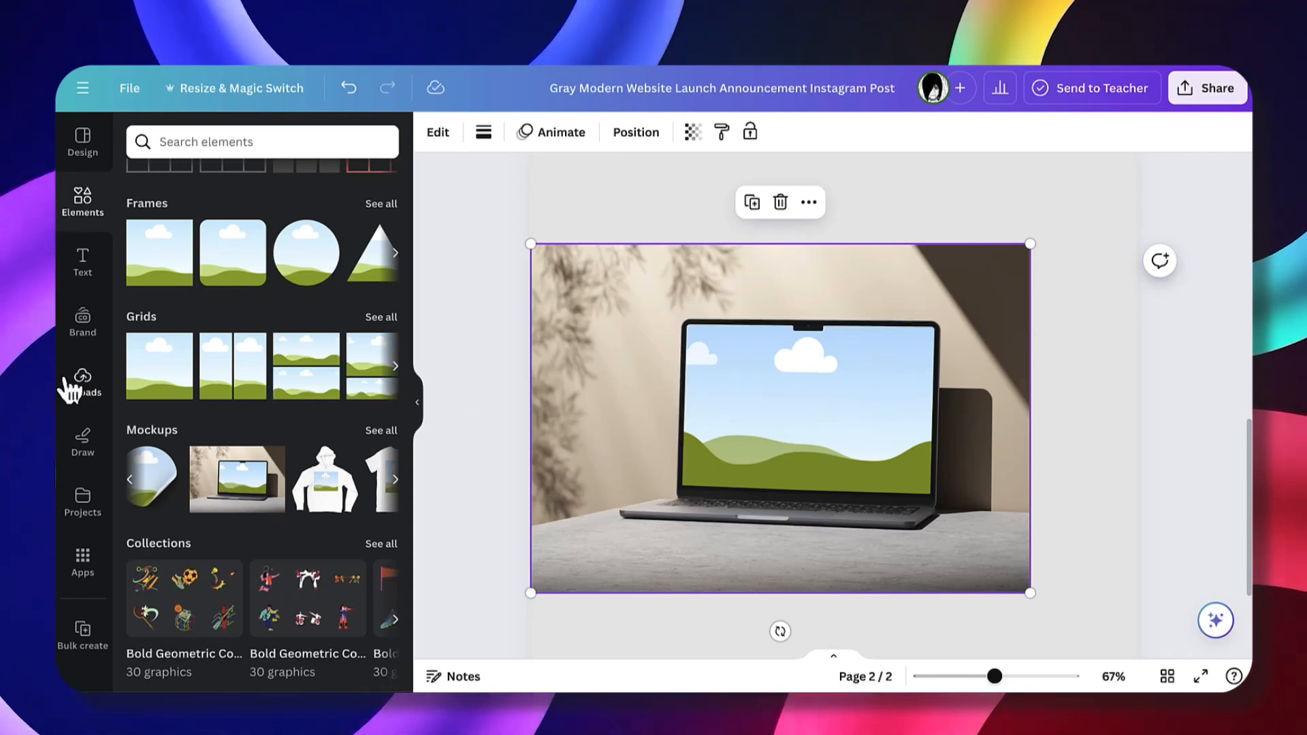
Fill the laptop mockup's screen with the uploaded labelled plant-and-roots diagram.
{"action": "left_click", "coordinate": [91, 389]}
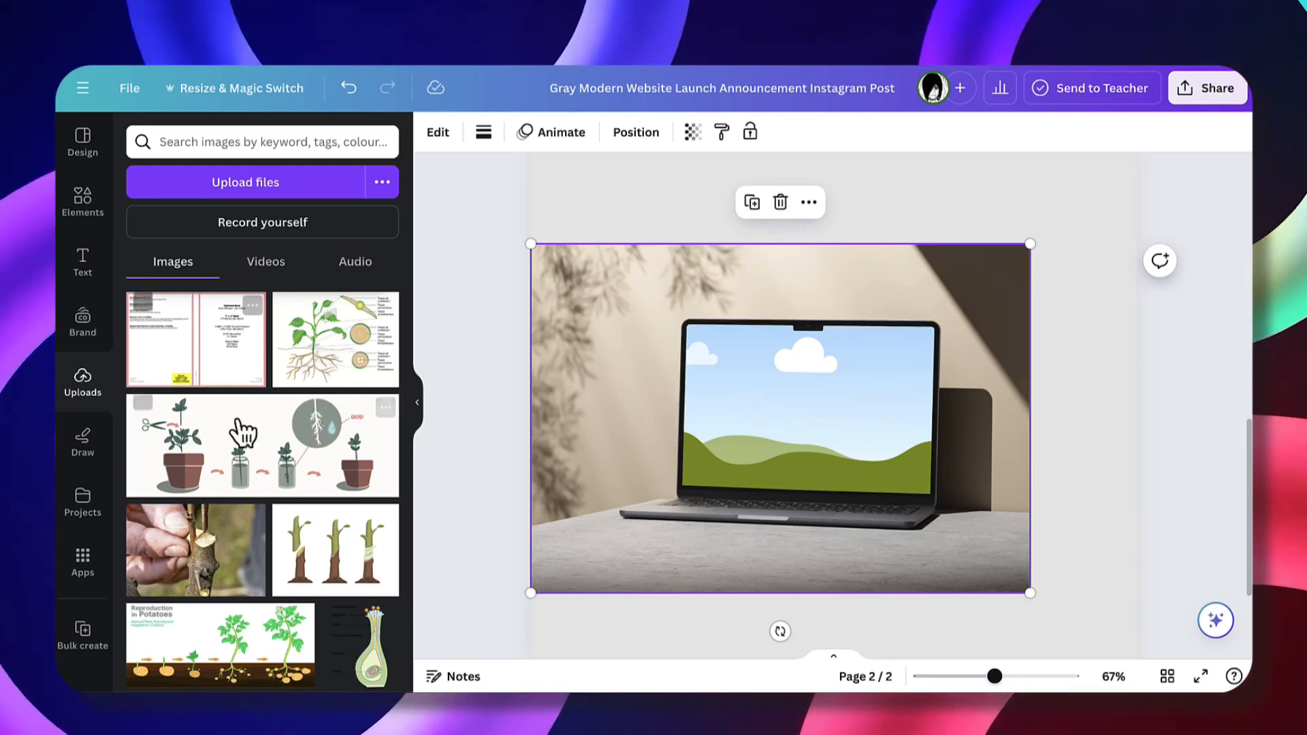
{"action": "left_click_drag", "start_coordinate": [338, 339], "coordinate": [572, 371]}
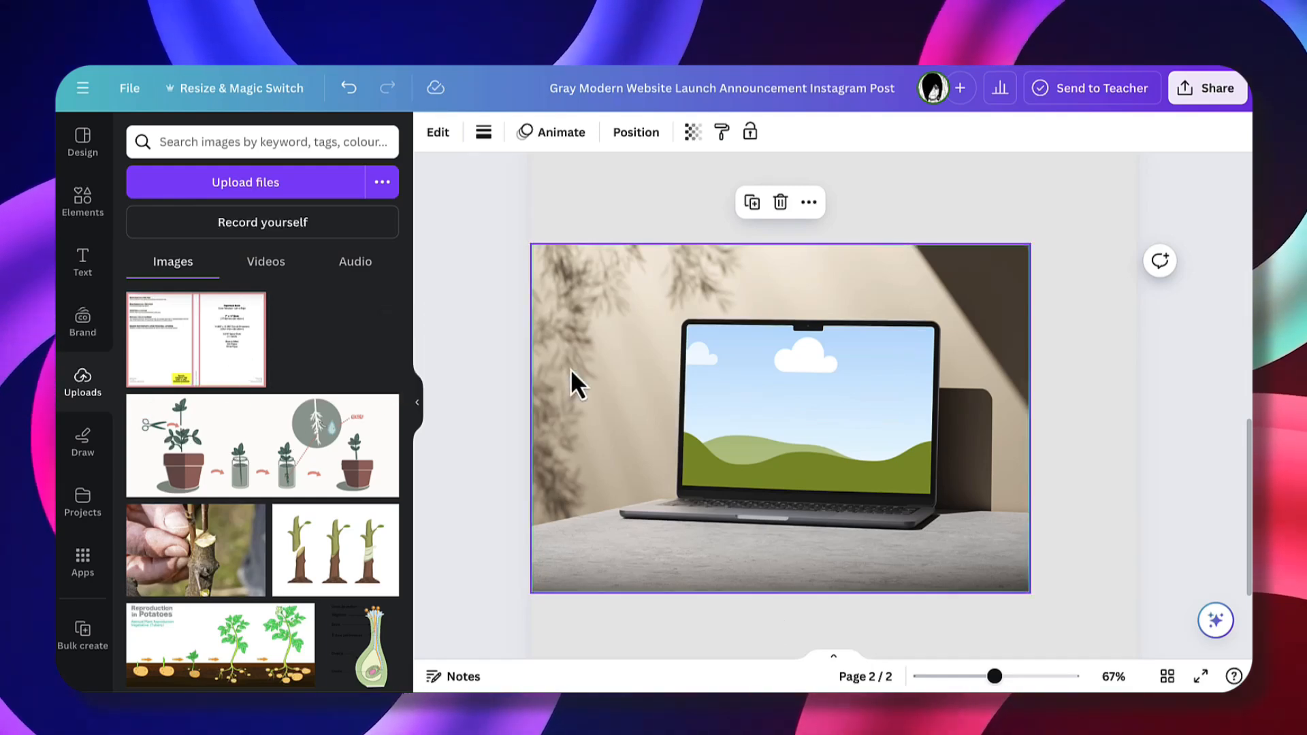
{"action": "left_click_drag", "start_coordinate": [813, 411], "coordinate": [814, 408]}
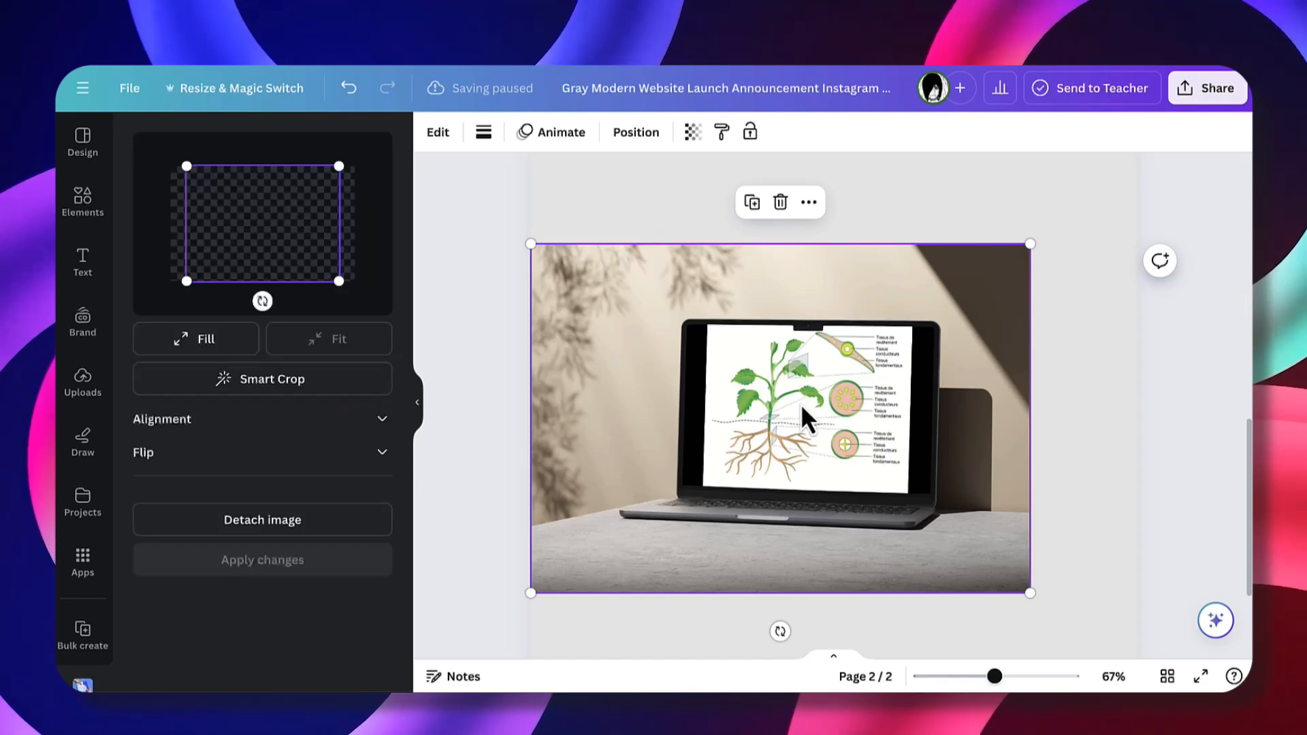
Enlarge and reposition the plant diagram inside the mockup so it covers the whole laptop screen, and apply the crop.
{"action": "left_click_drag", "start_coordinate": [338, 281], "coordinate": [367, 303]}
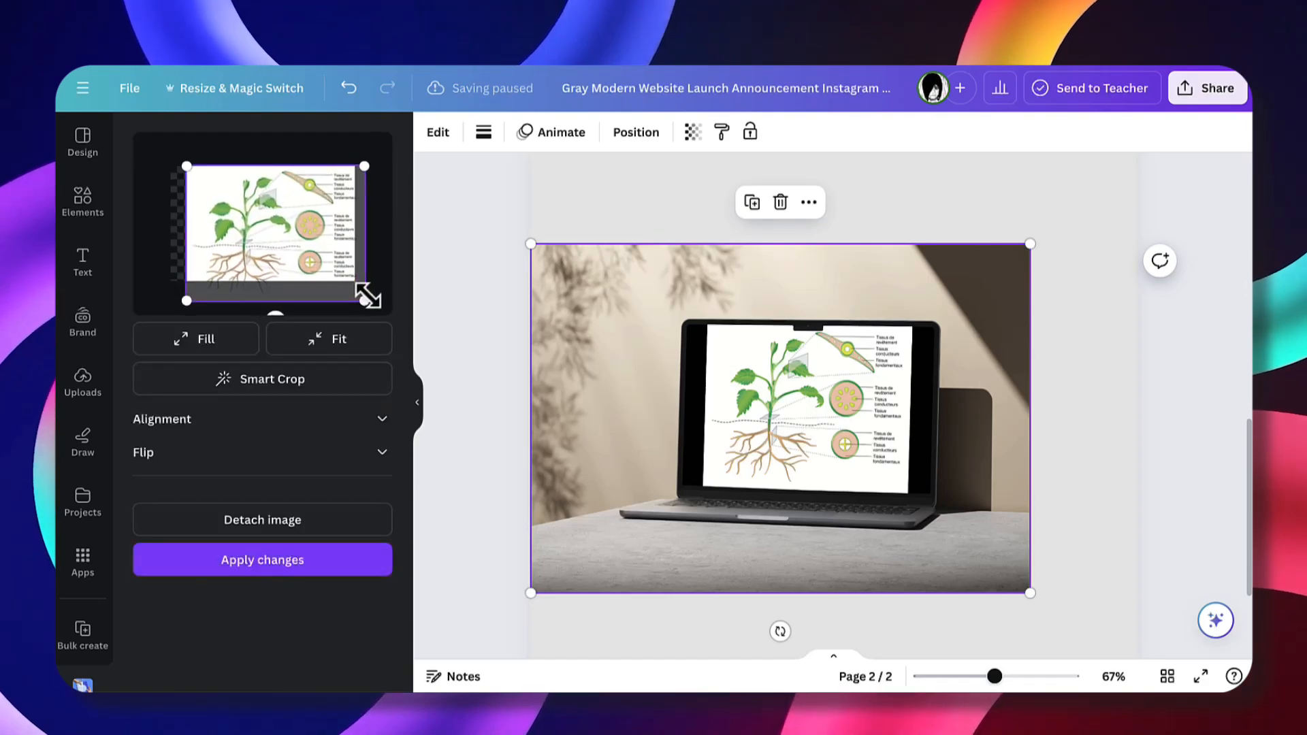
{"action": "left_click_drag", "start_coordinate": [188, 167], "coordinate": [162, 150]}
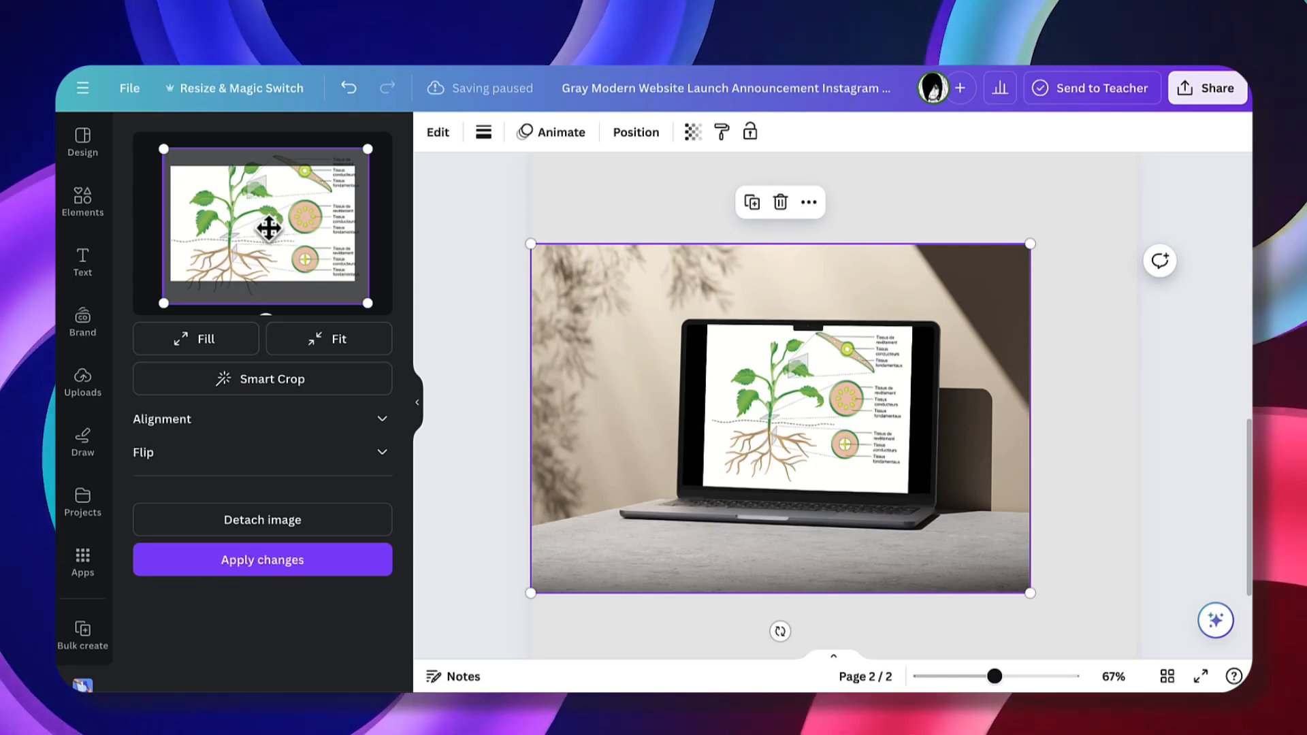
{"action": "left_click_drag", "start_coordinate": [271, 225], "coordinate": [268, 240]}
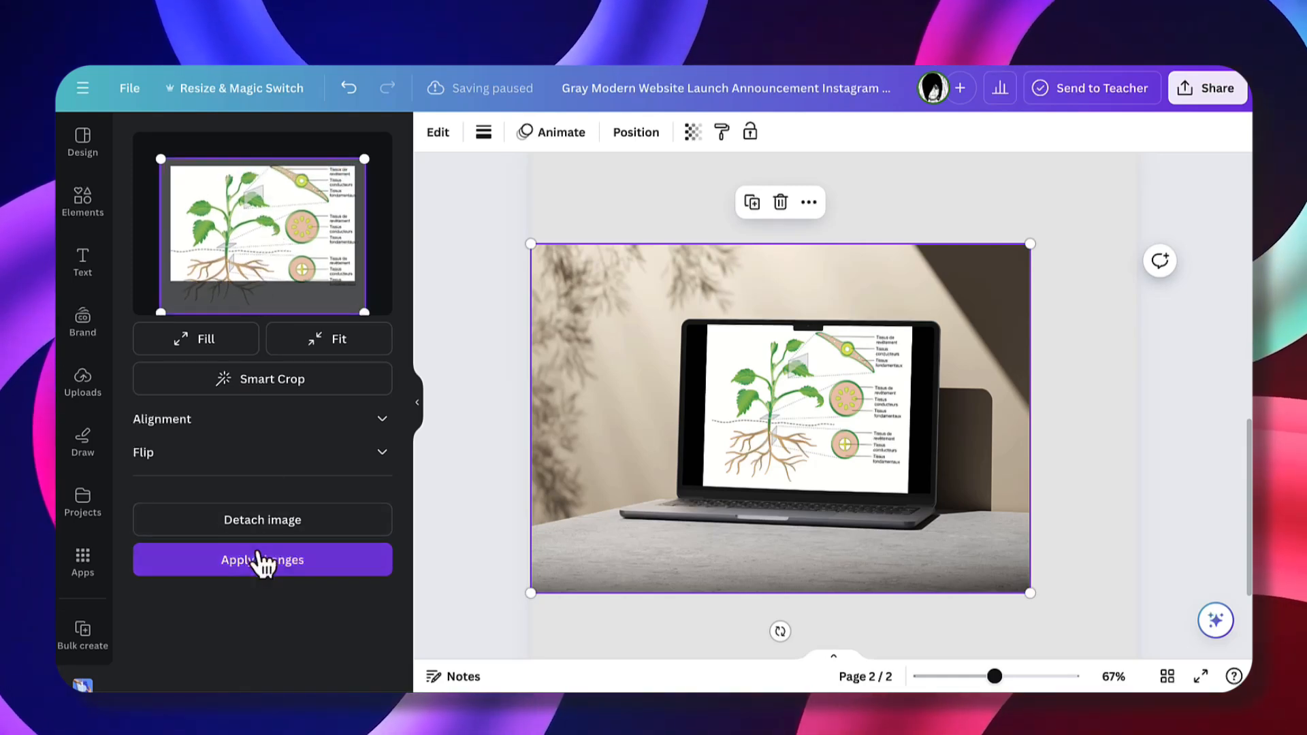
{"action": "left_click", "coordinate": [262, 560]}
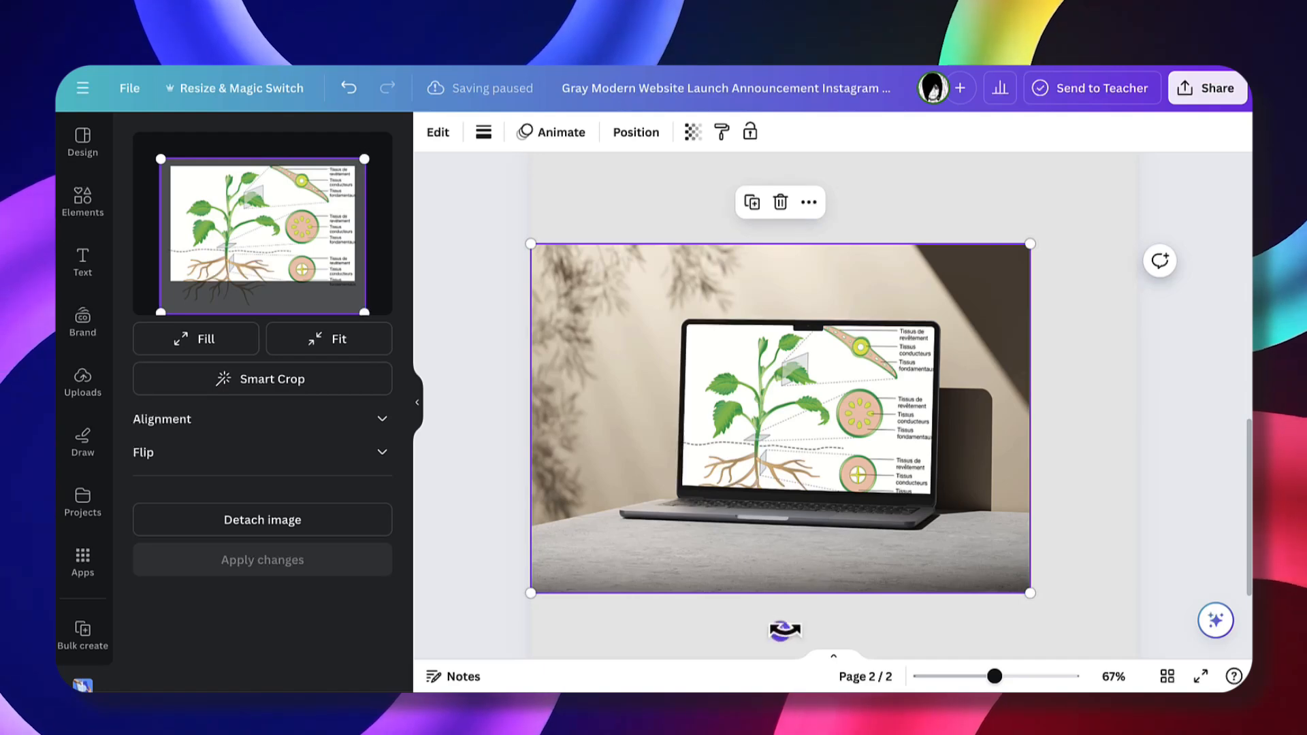
Tilt the laptop mockup slightly anticlockwise and move it into the upper-left corner of page 2.
{"action": "left_click_drag", "start_coordinate": [785, 629], "coordinate": [833, 620]}
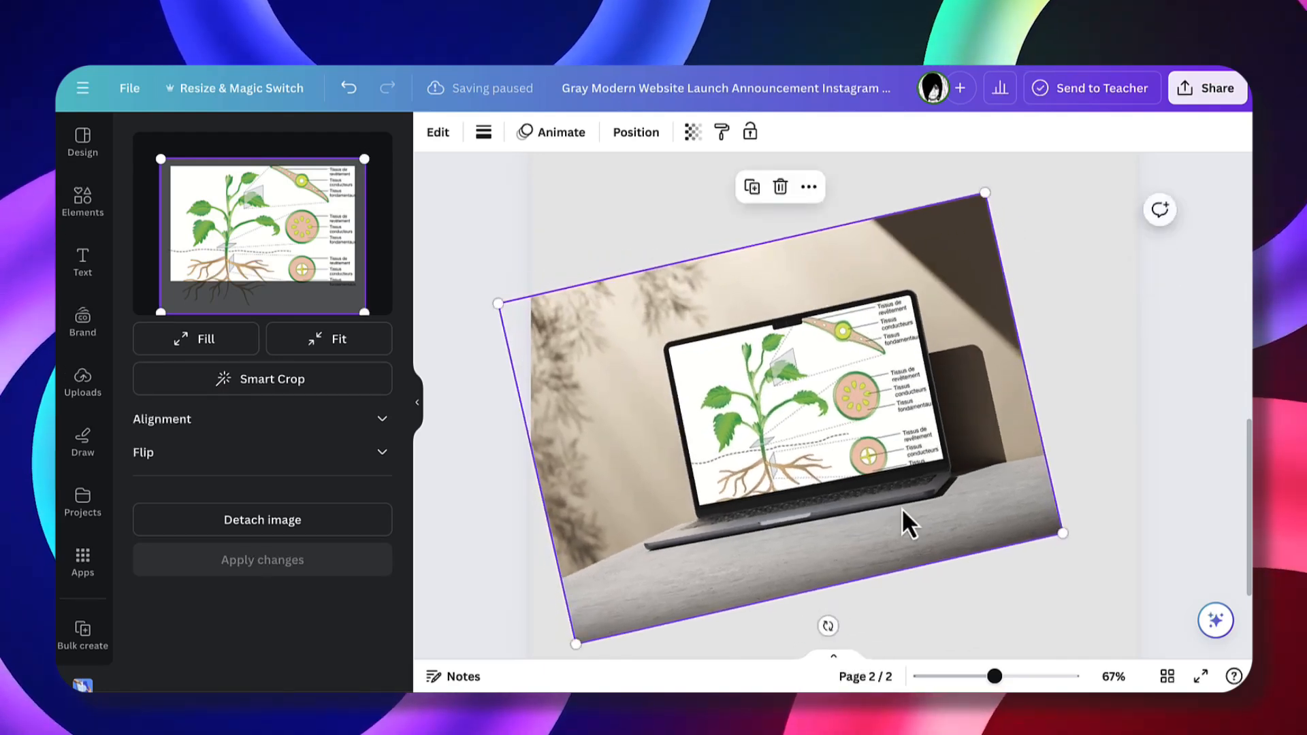
{"action": "left_click_drag", "start_coordinate": [916, 528], "coordinate": [820, 380]}
{"action": "scroll", "coordinate": [1123, 447], "scroll_direction": "up", "scroll_amount": 2}
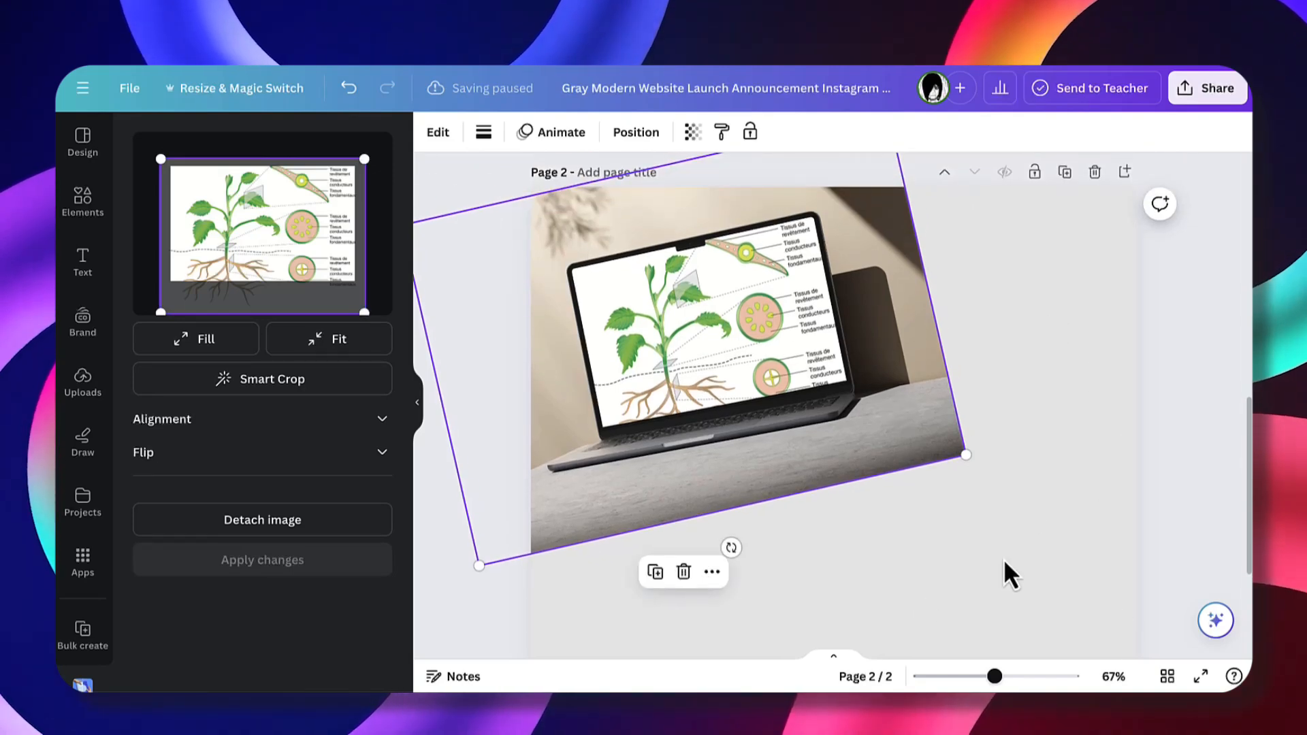
Add a full-page two-column photo grid with a narrow left cell and a wide right cell to page 2.
{"action": "left_click", "coordinate": [86, 207]}
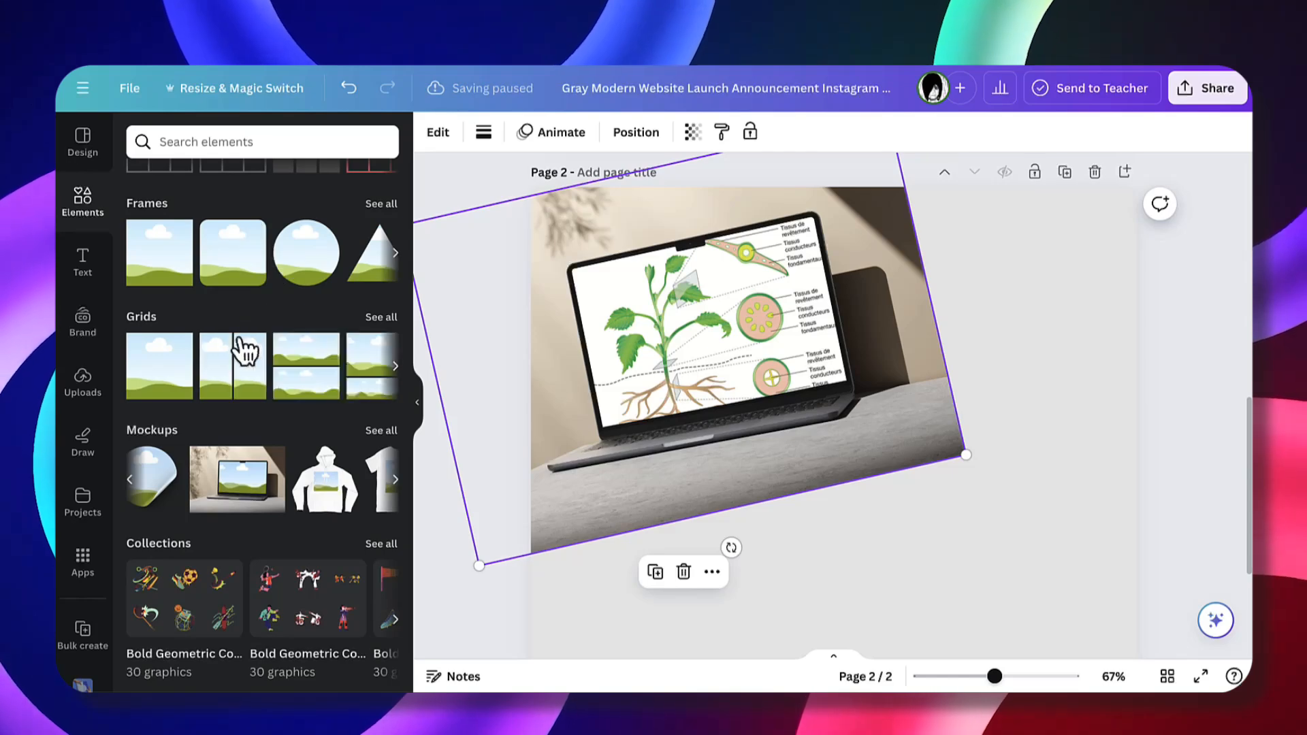
{"action": "scroll", "coordinate": [286, 375], "scroll_direction": "right", "scroll_amount": 3}
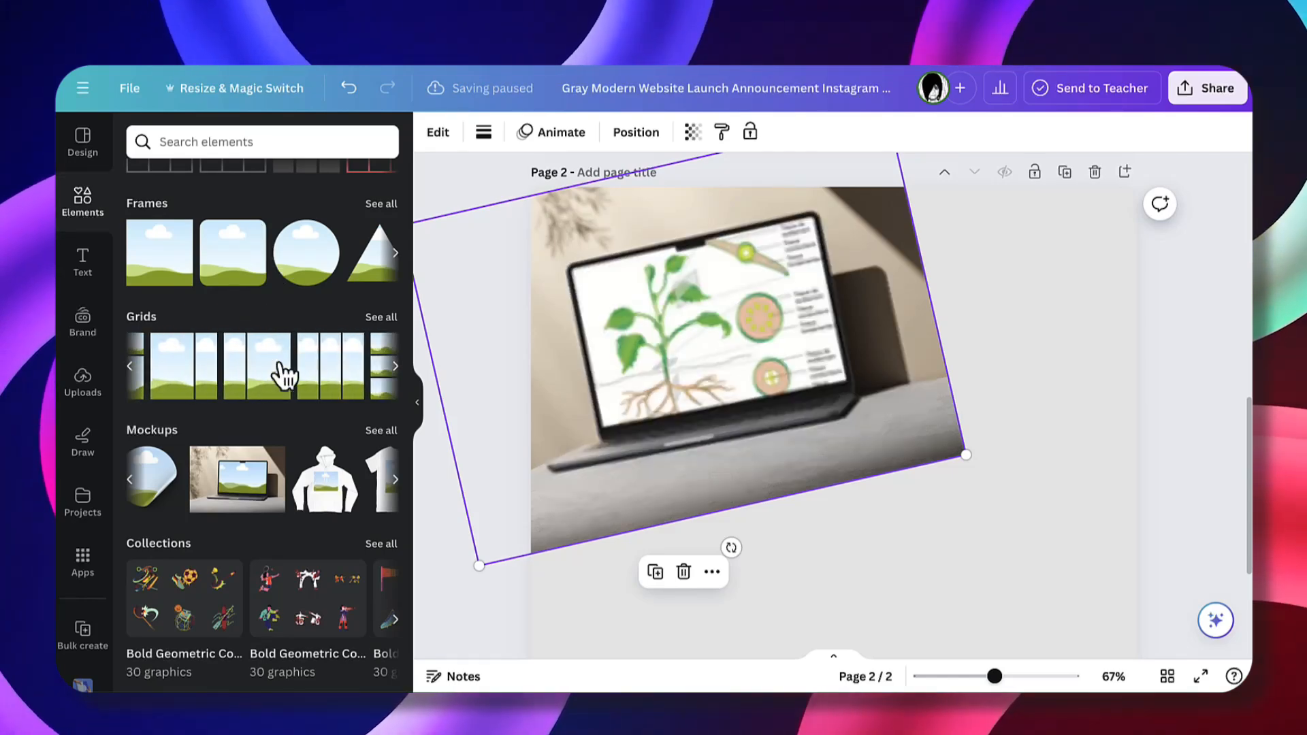
{"action": "left_click_drag", "start_coordinate": [256, 374], "coordinate": [786, 337]}
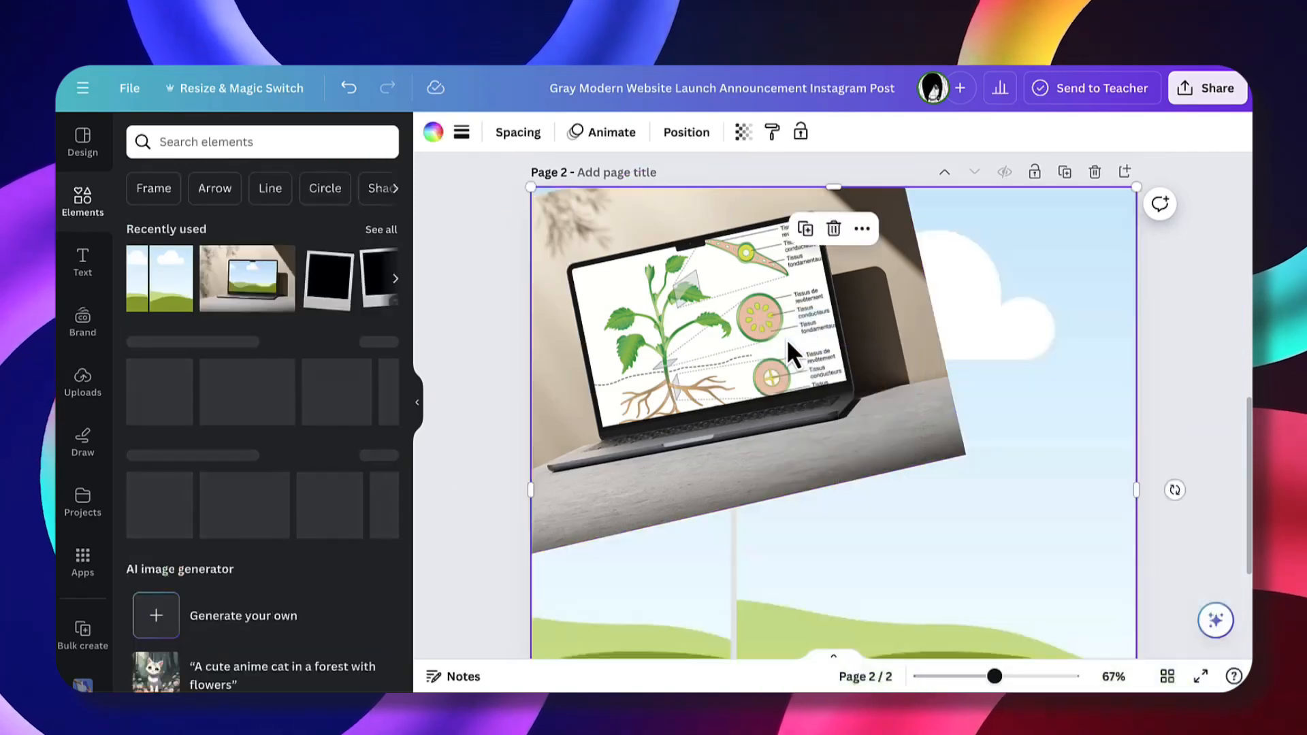
Shrink the tilted laptop mockup and reposition it over the upper-left corner of the grid.
{"action": "left_click", "coordinate": [937, 426]}
{"action": "left_click_drag", "start_coordinate": [964, 452], "coordinate": [769, 386]}
{"action": "left_click_drag", "start_coordinate": [664, 325], "coordinate": [729, 303]}
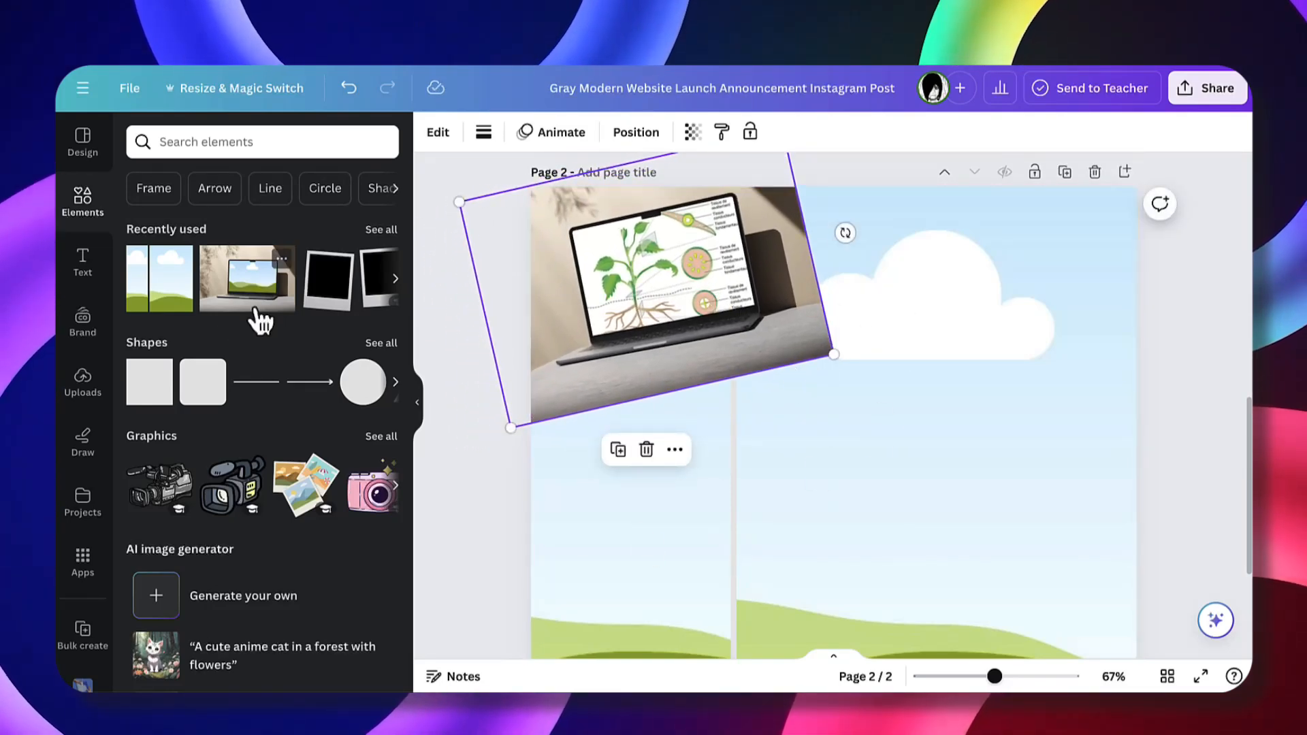
Fill the grid's narrow cell with the uploaded grafted-stems image and the wide cell with the potted-cuttings illustration.
{"action": "left_click", "coordinate": [94, 403]}
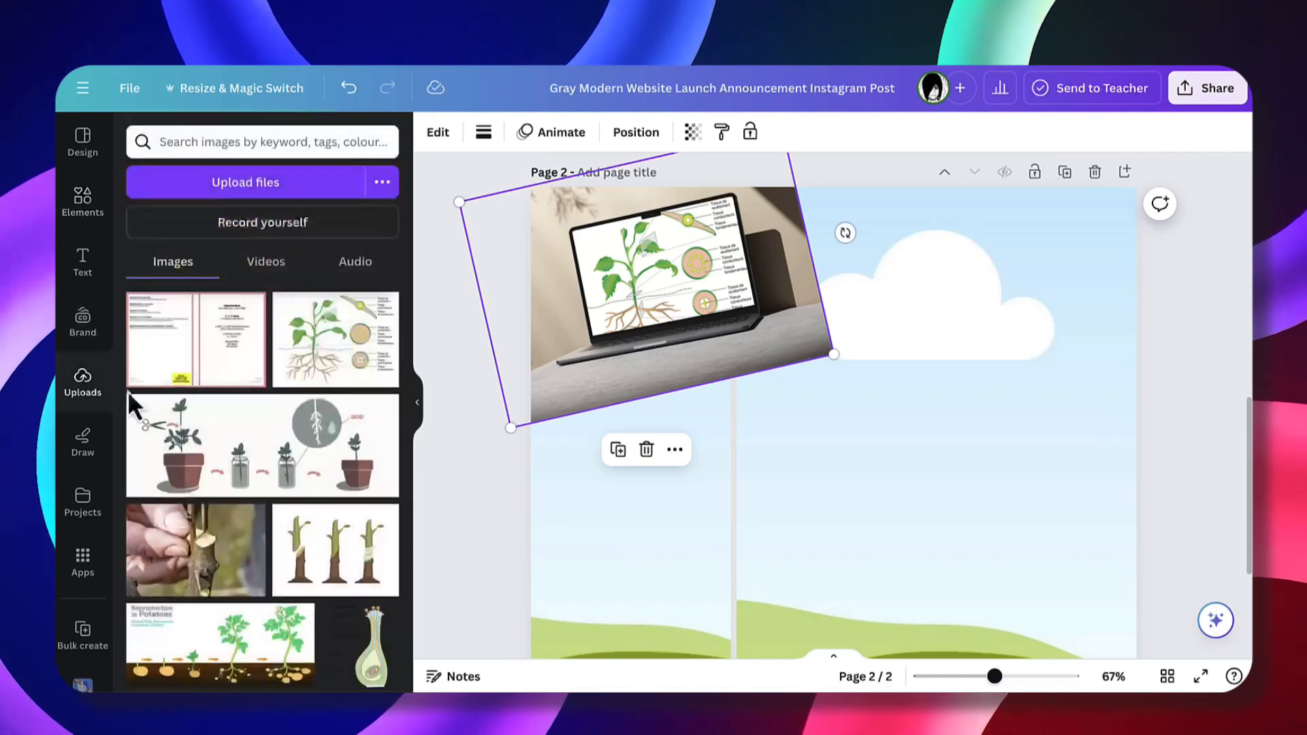
{"action": "left_click_drag", "start_coordinate": [334, 538], "coordinate": [619, 500]}
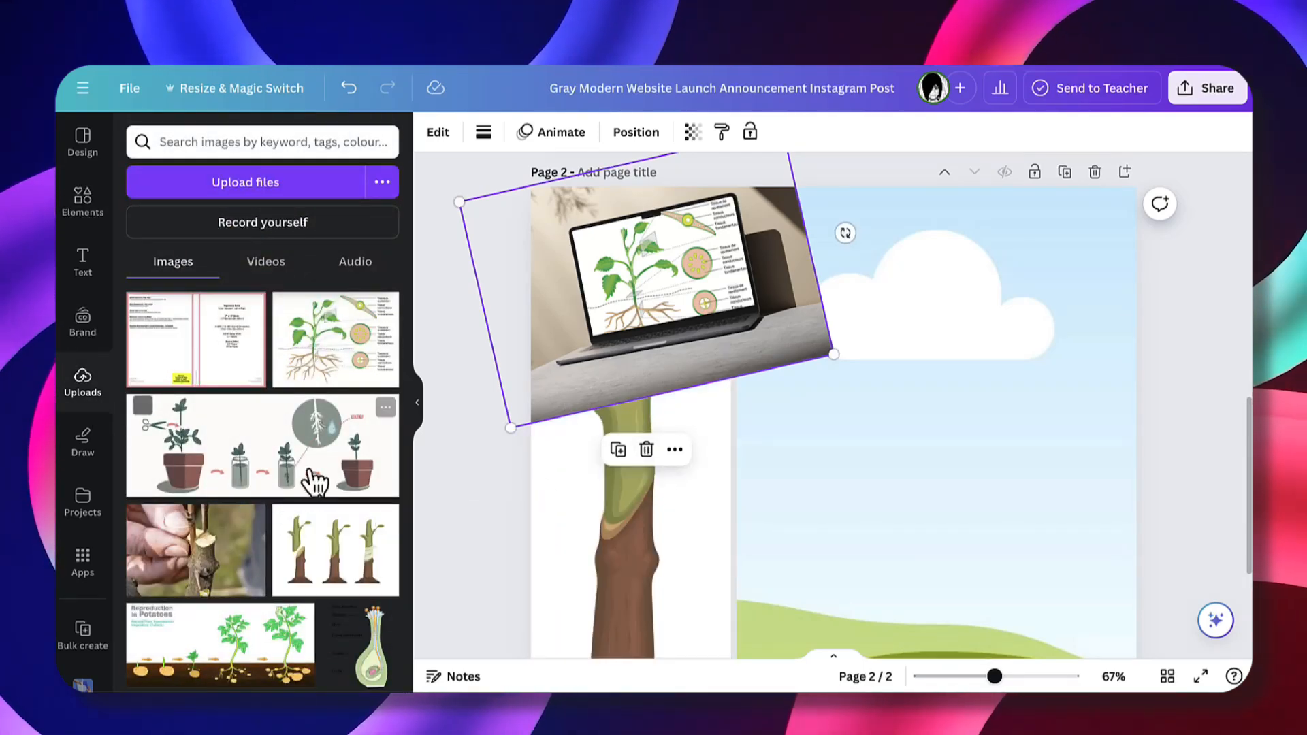
{"action": "left_click_drag", "start_coordinate": [253, 449], "coordinate": [931, 445]}
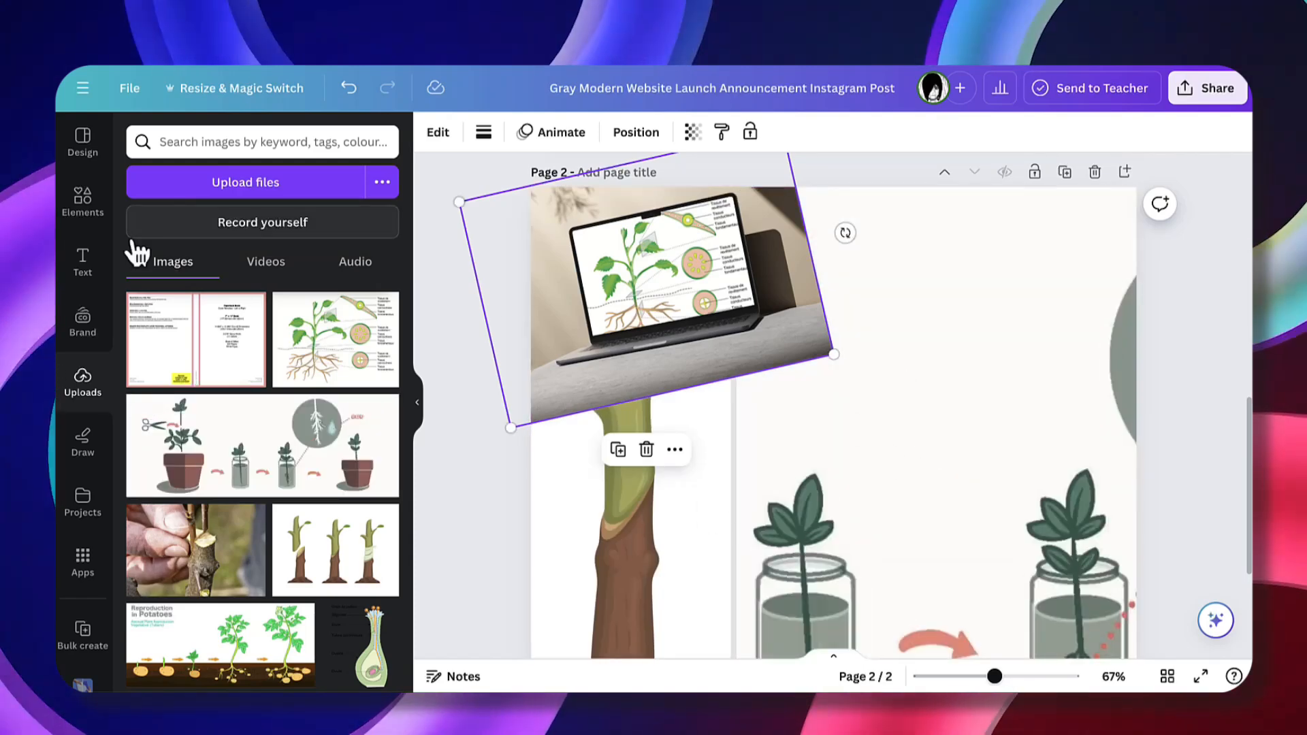
Add the Tech glitch font combination to the middle of page 2 and enlarge it to nearly the page's width.
{"action": "left_click", "coordinate": [75, 272]}
{"action": "scroll", "coordinate": [276, 422], "scroll_direction": "down", "scroll_amount": 6}
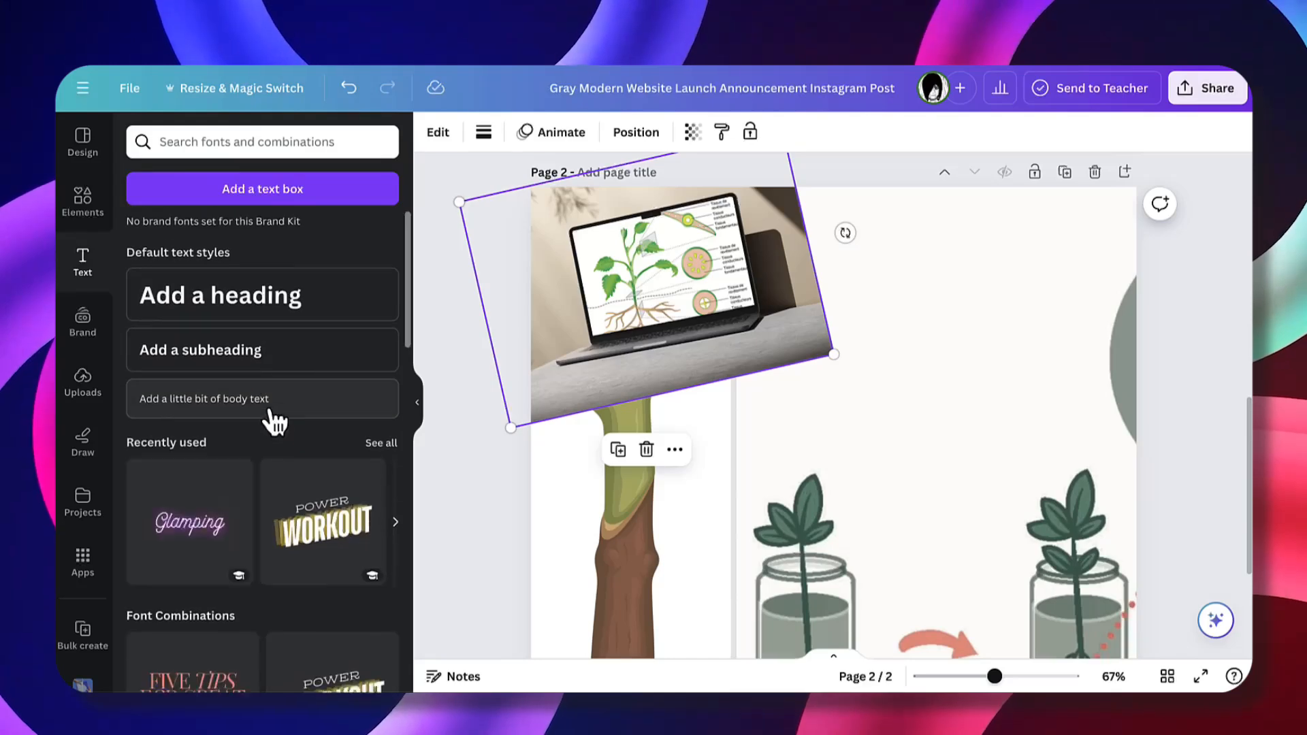
{"action": "scroll", "coordinate": [276, 422], "scroll_direction": "down", "scroll_amount": 10}
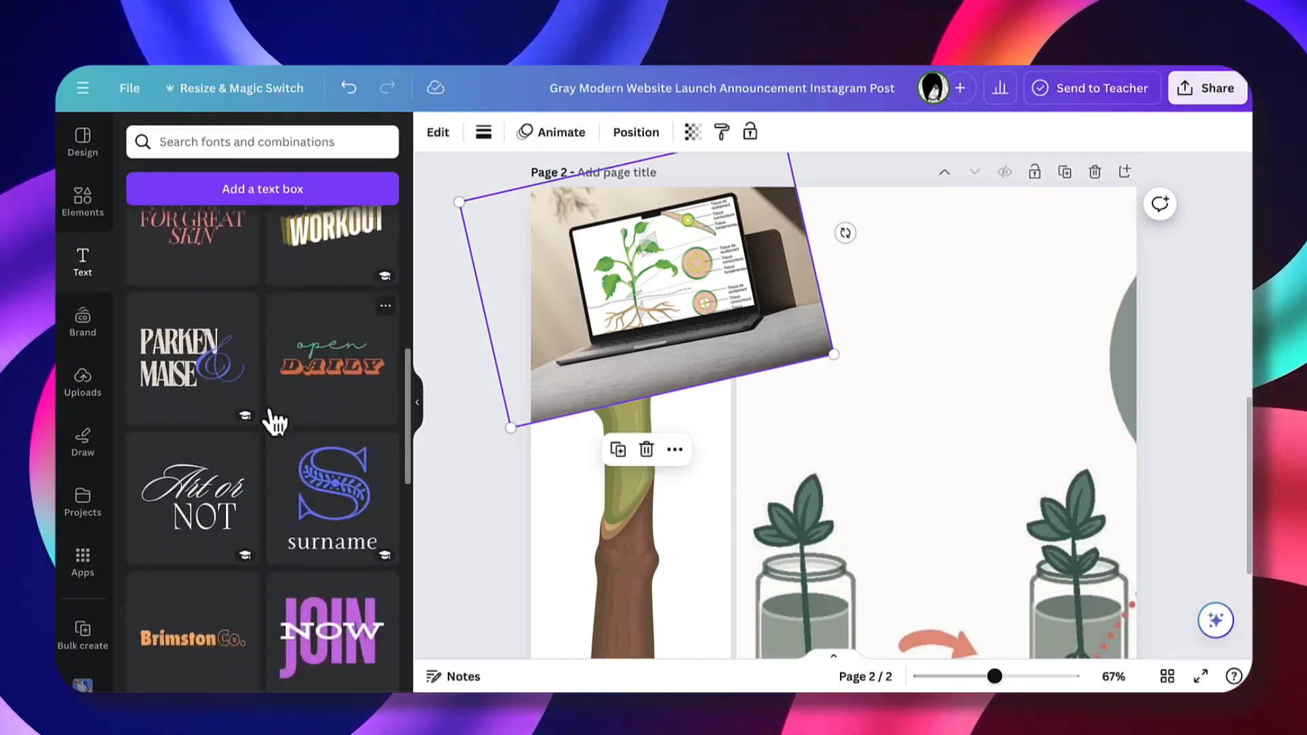
{"action": "scroll", "coordinate": [276, 422], "scroll_direction": "down", "scroll_amount": 2}
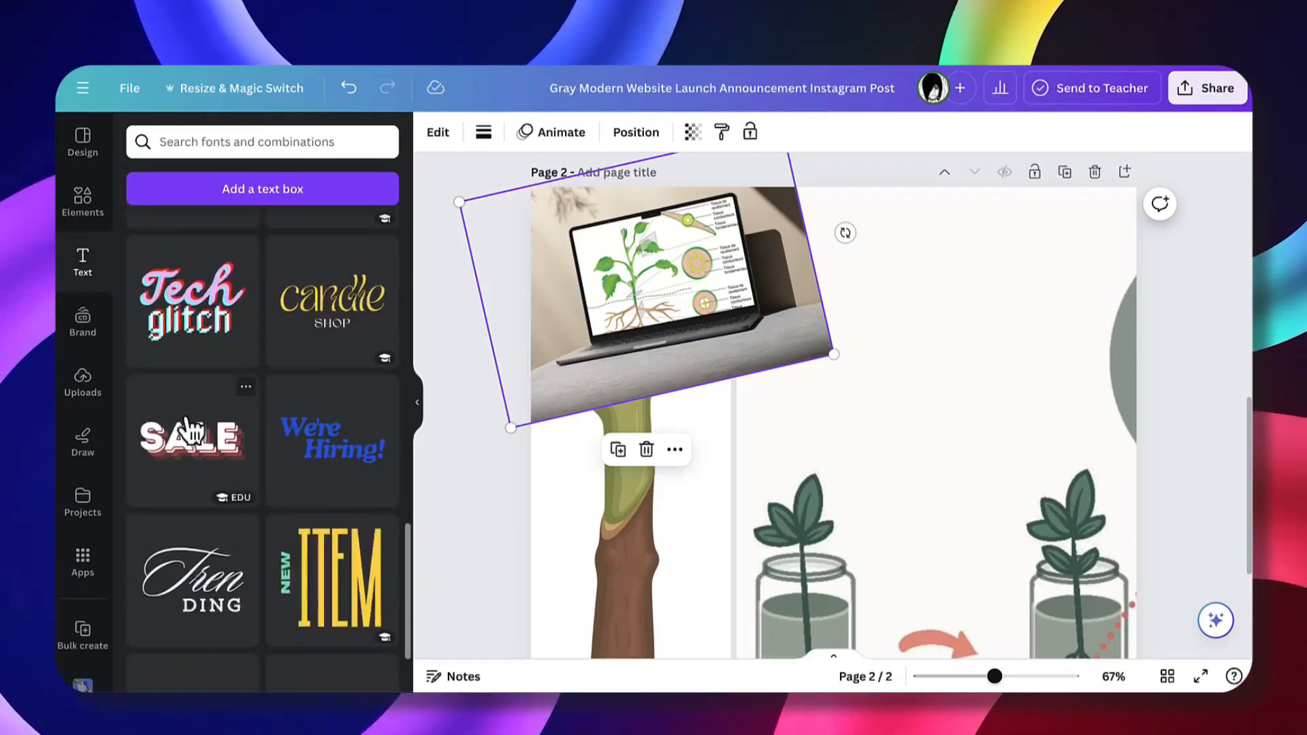
{"action": "left_click_drag", "start_coordinate": [177, 294], "coordinate": [803, 381]}
{"action": "left_click_drag", "start_coordinate": [1096, 449], "coordinate": [1130, 487]}
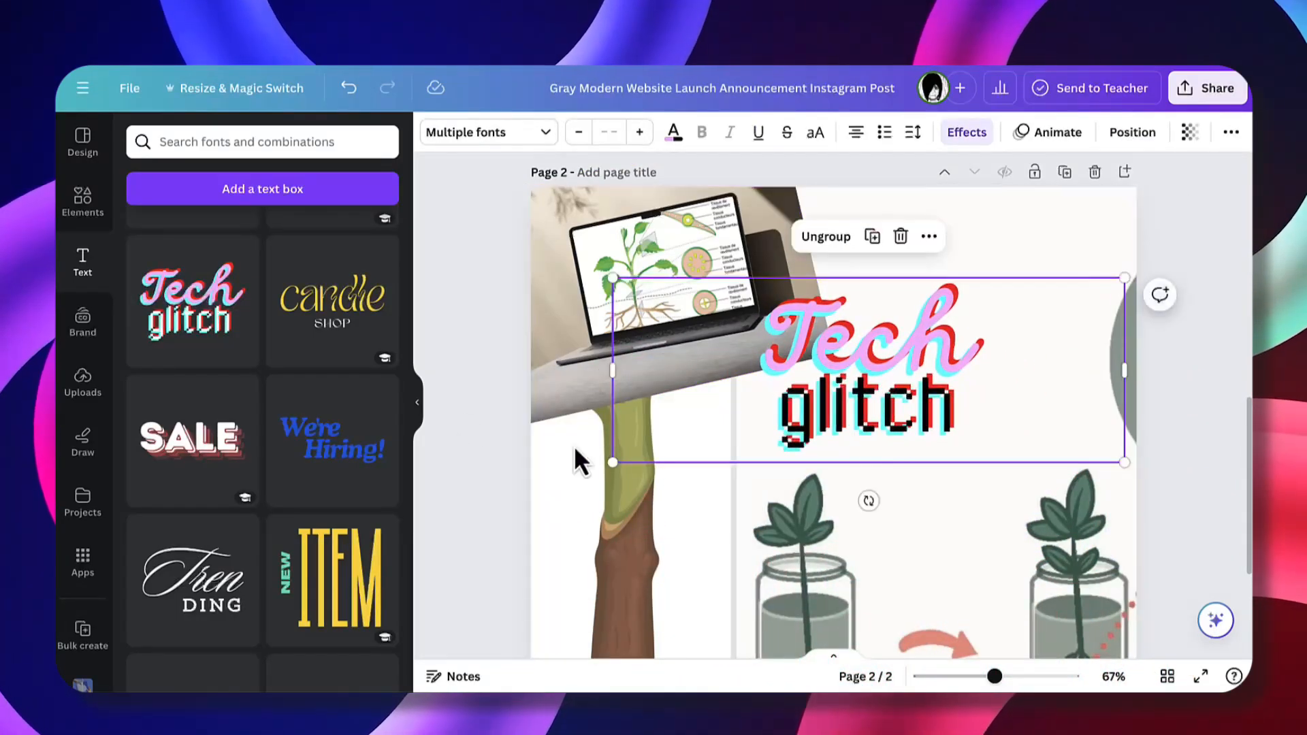
{"action": "left_click_drag", "start_coordinate": [612, 462], "coordinate": [536, 490]}
Replace the word Tech in the font combination with "My".
{"action": "left_click", "coordinate": [819, 385]}
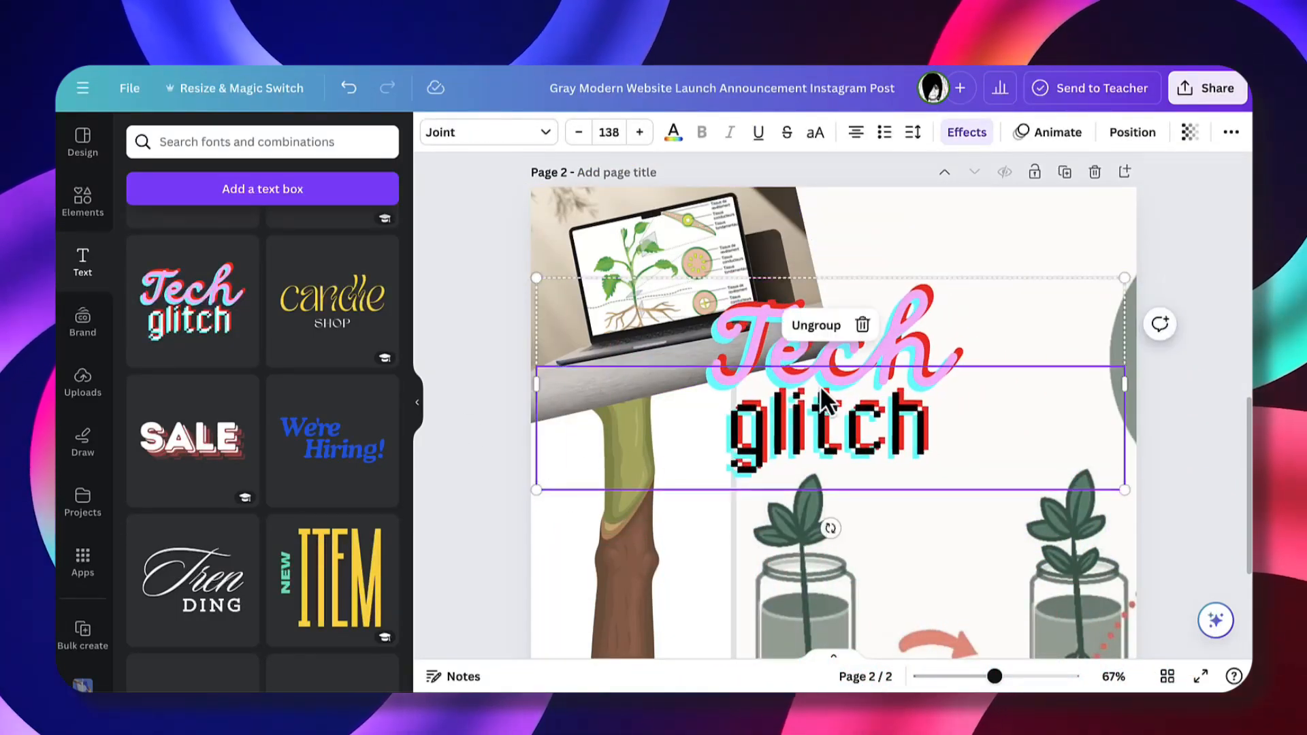
{"action": "left_click", "coordinate": [820, 385]}
{"action": "left_click", "coordinate": [897, 335]}
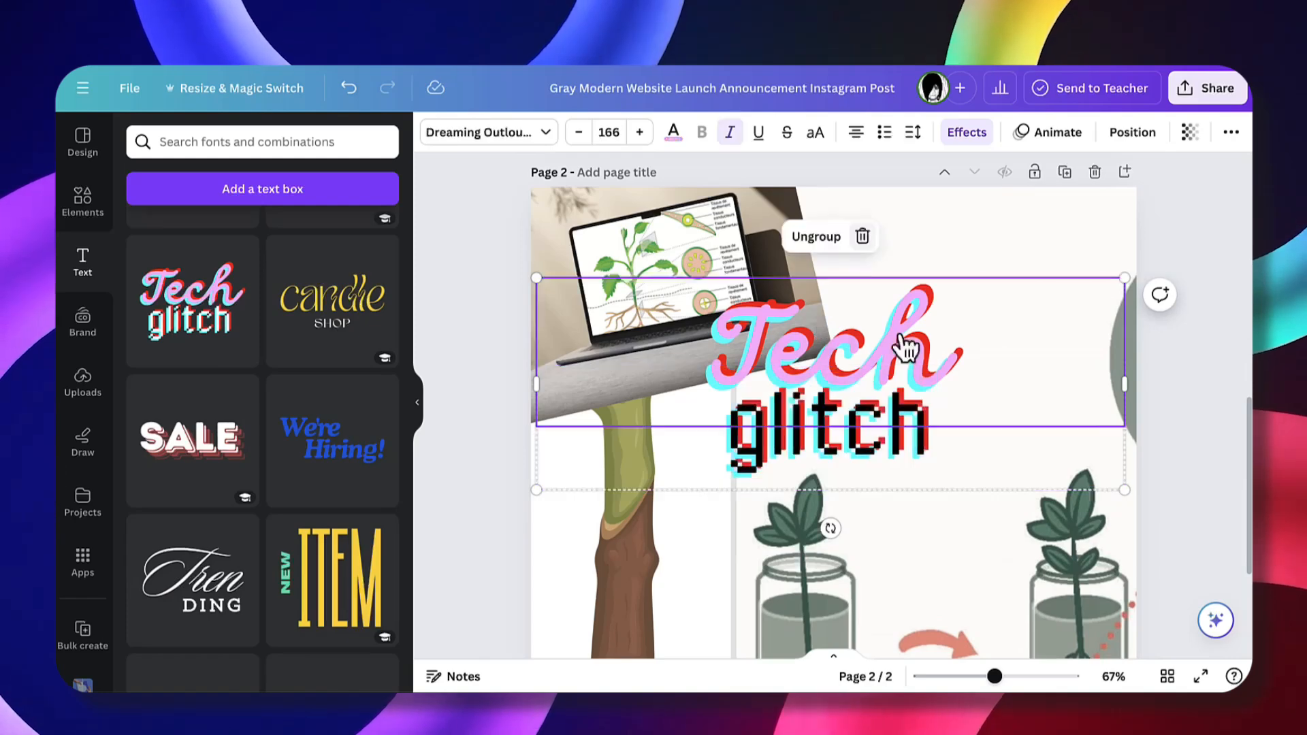
{"action": "left_click", "coordinate": [898, 332]}
{"action": "type", "text": "My"}
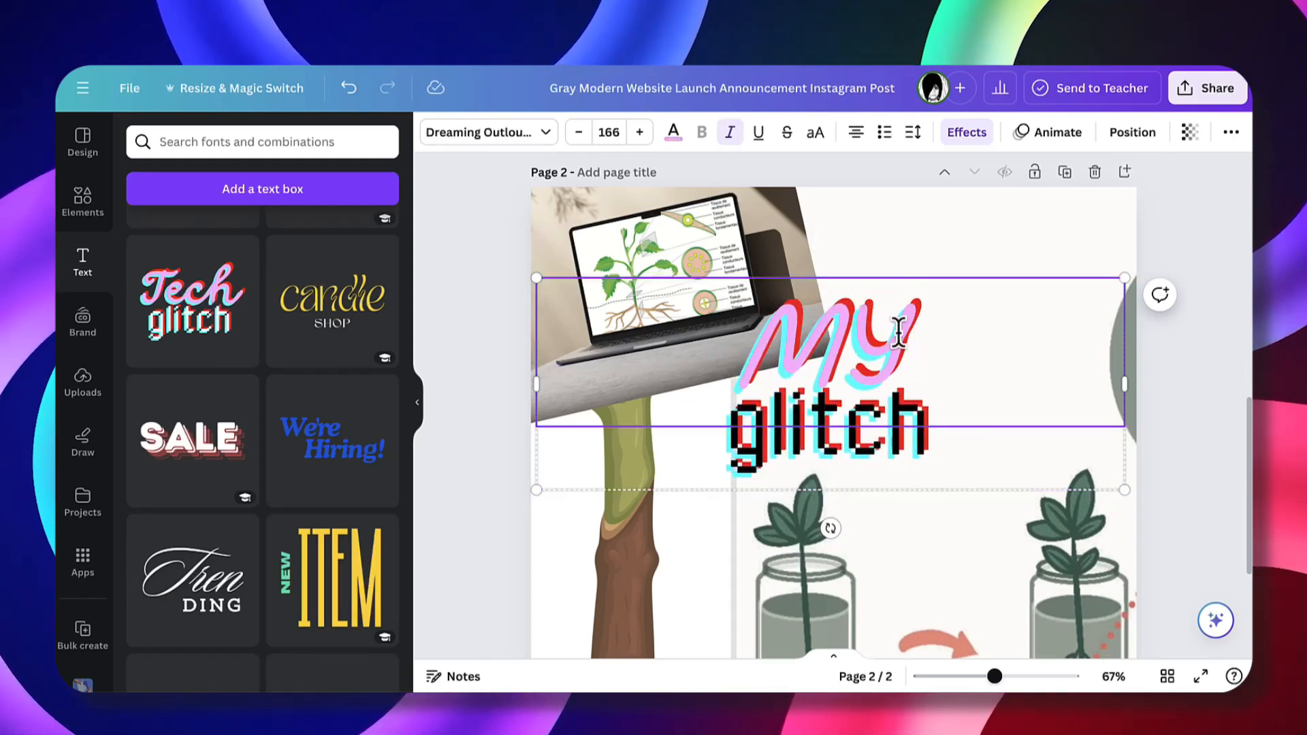
Replace the word glitch in the font combination with "portofolio" and deselect the text.
{"action": "left_click", "coordinate": [877, 431]}
{"action": "left_click", "coordinate": [877, 431]}
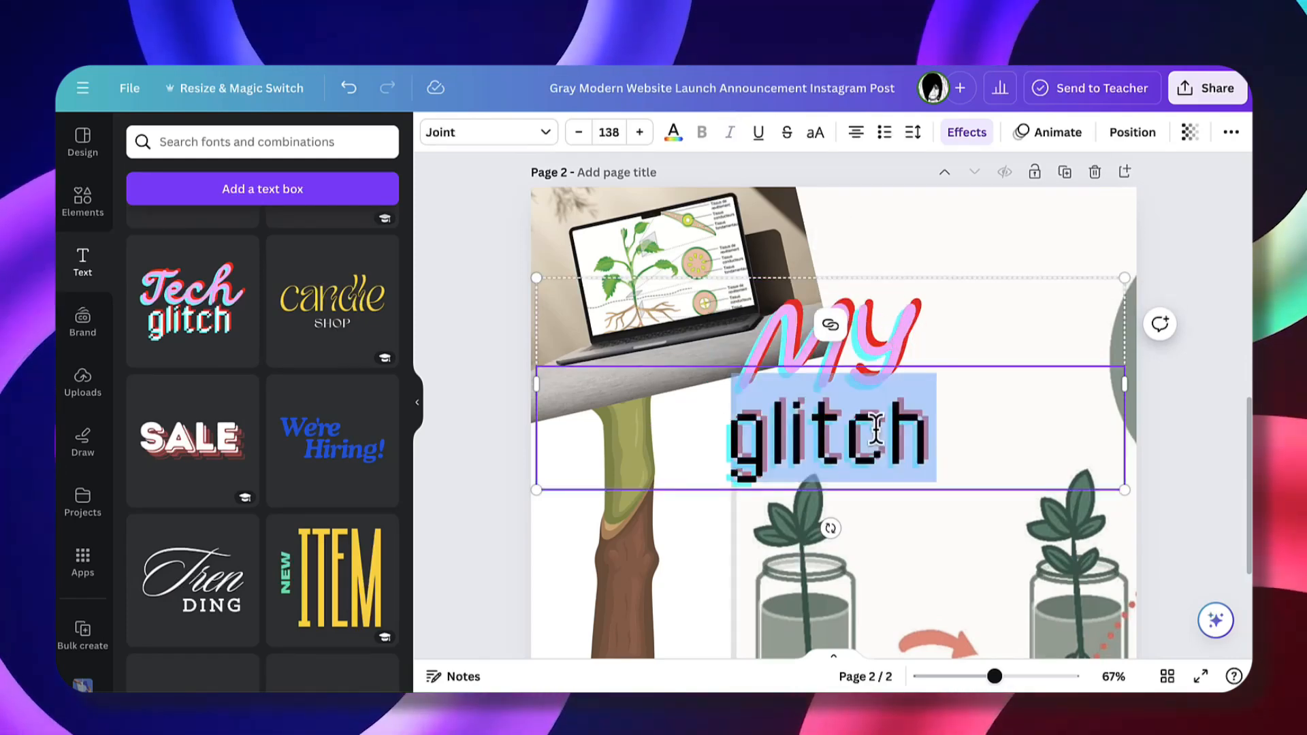
{"action": "type", "text": "port"}
{"action": "key", "text": "BackSpace"}
{"action": "type", "text": "rt"}
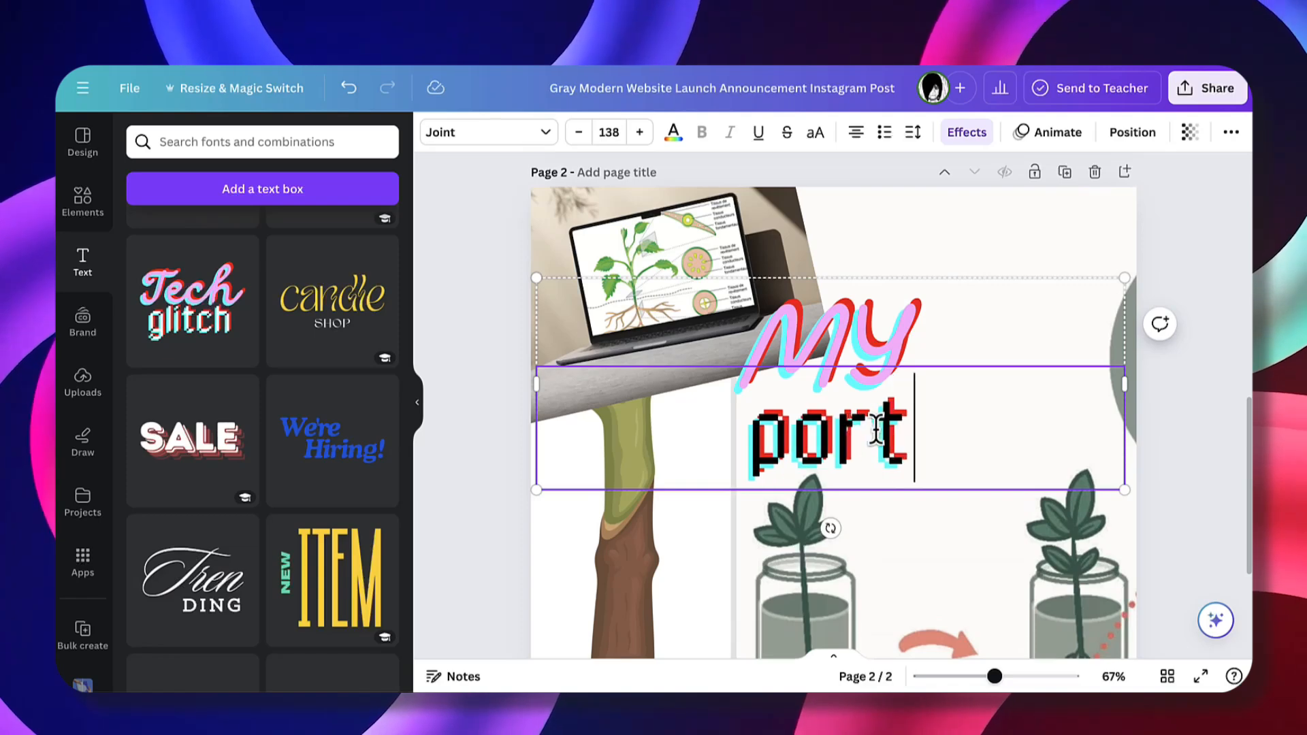
{"action": "type", "text": "ofolio"}
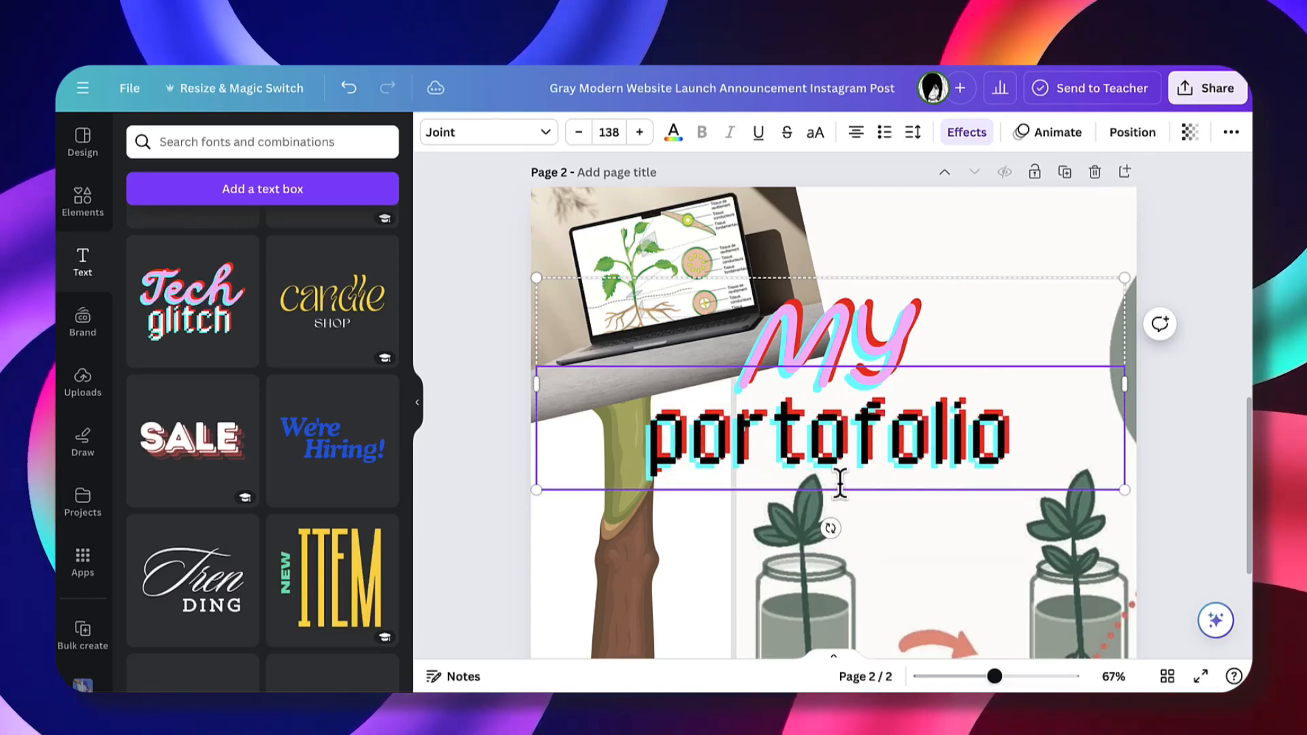
{"action": "left_click", "coordinate": [848, 509]}
{"action": "left_click", "coordinate": [1182, 342]}
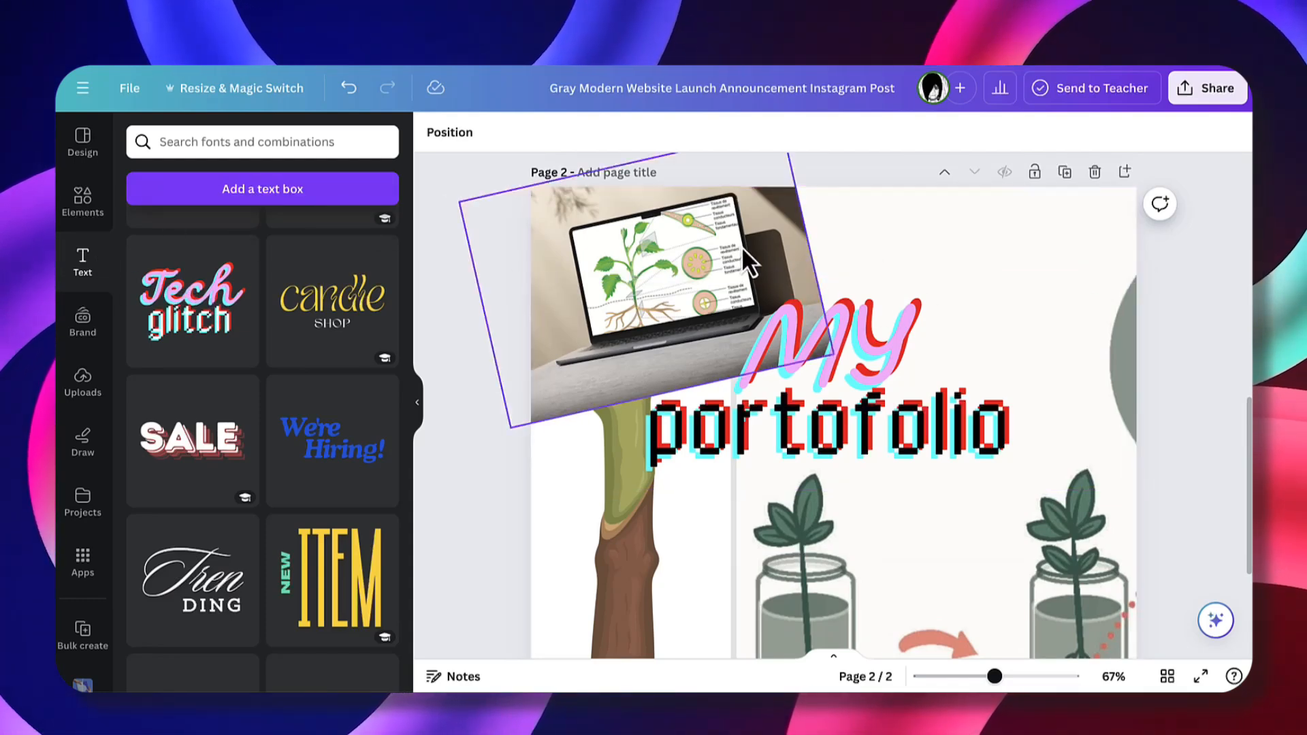
{"action": "scroll", "coordinate": [1185, 290], "scroll_direction": "down", "scroll_amount": 1}
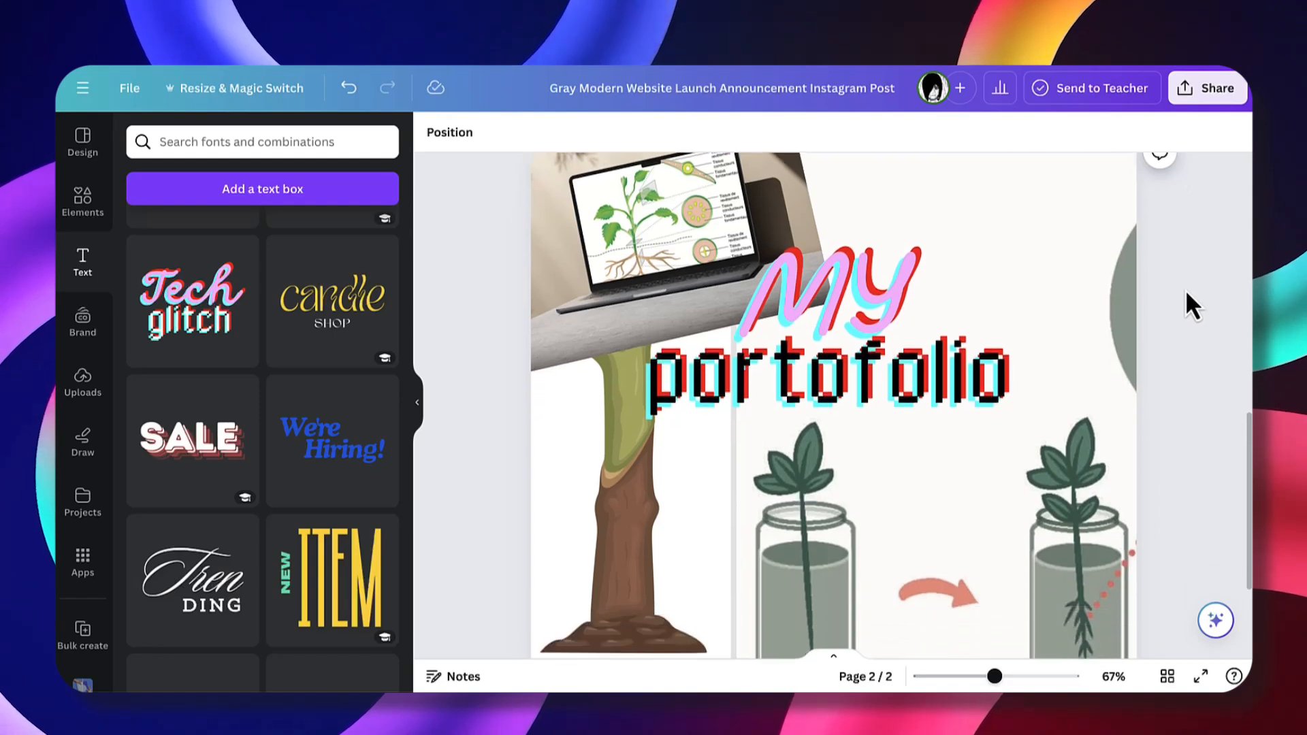
{"action": "scroll", "coordinate": [1186, 291], "scroll_direction": "down", "scroll_amount": 3}
{"action": "scroll", "coordinate": [1186, 291], "scroll_direction": "up", "scroll_amount": 8}
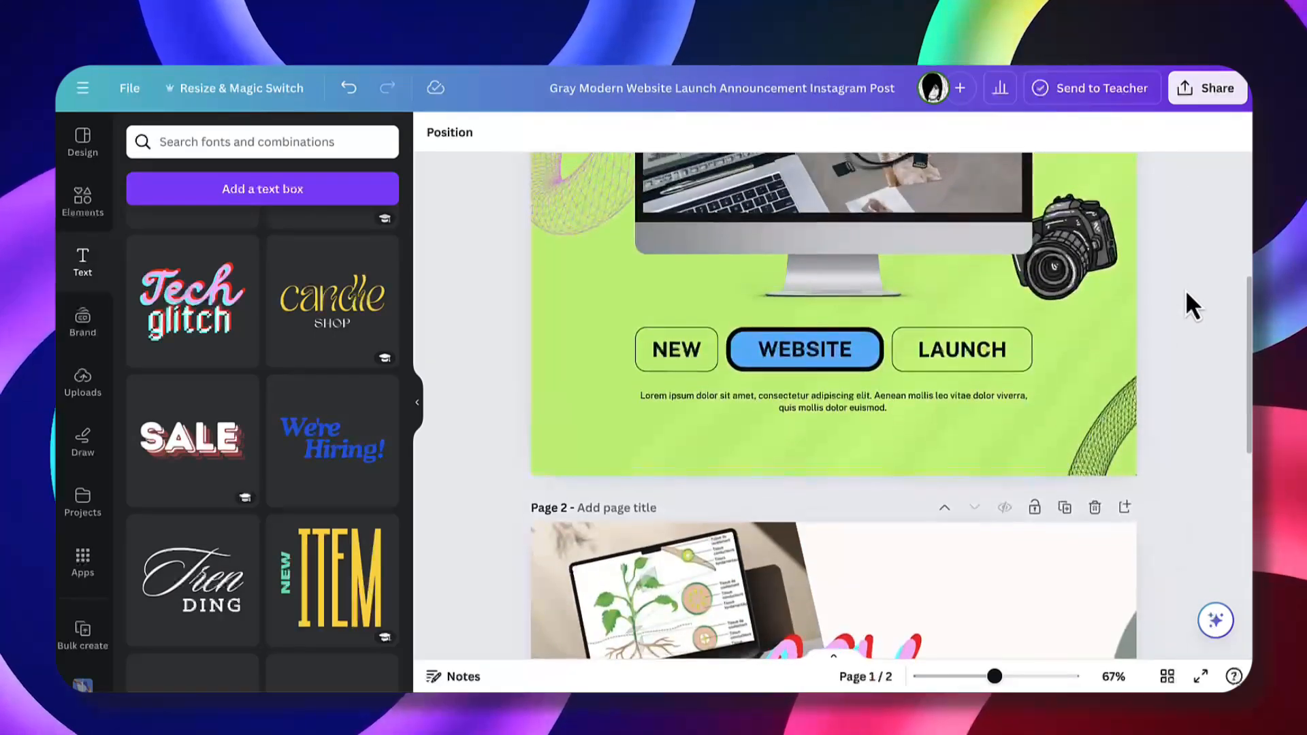
{"action": "scroll", "coordinate": [1186, 289], "scroll_direction": "up", "scroll_amount": 5}
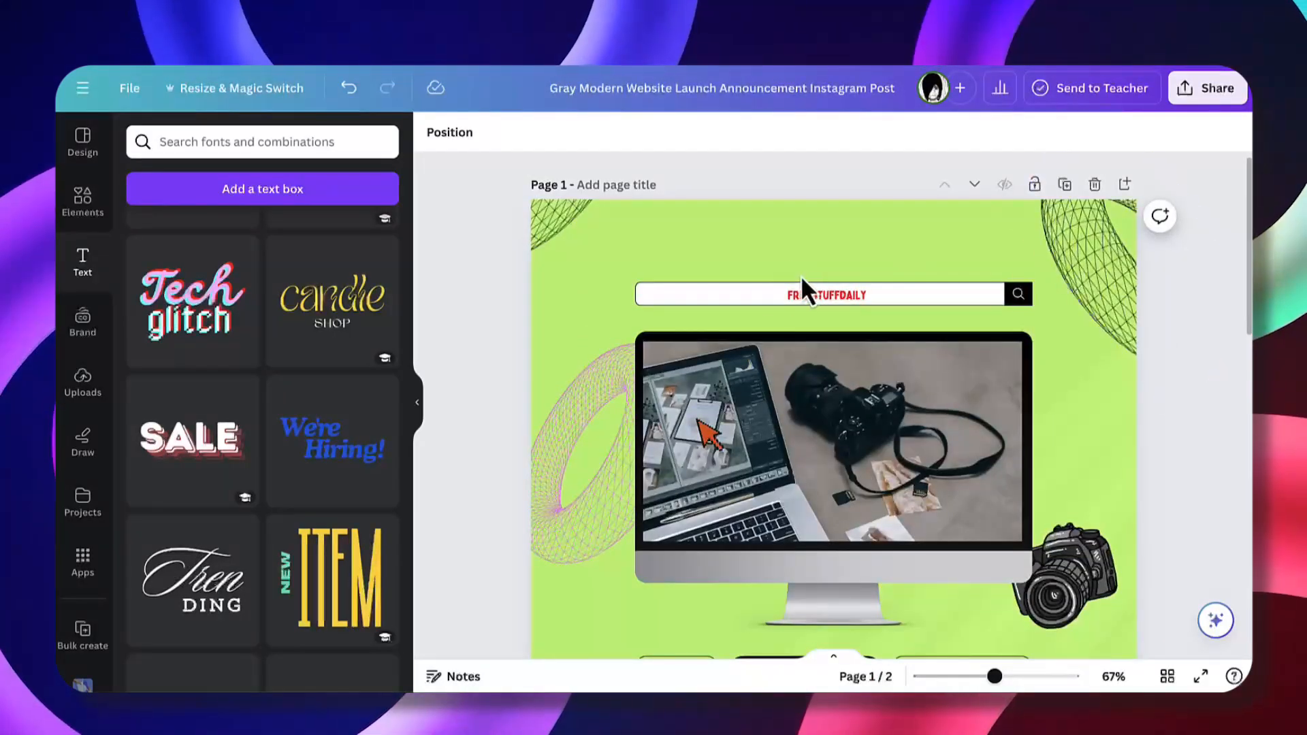